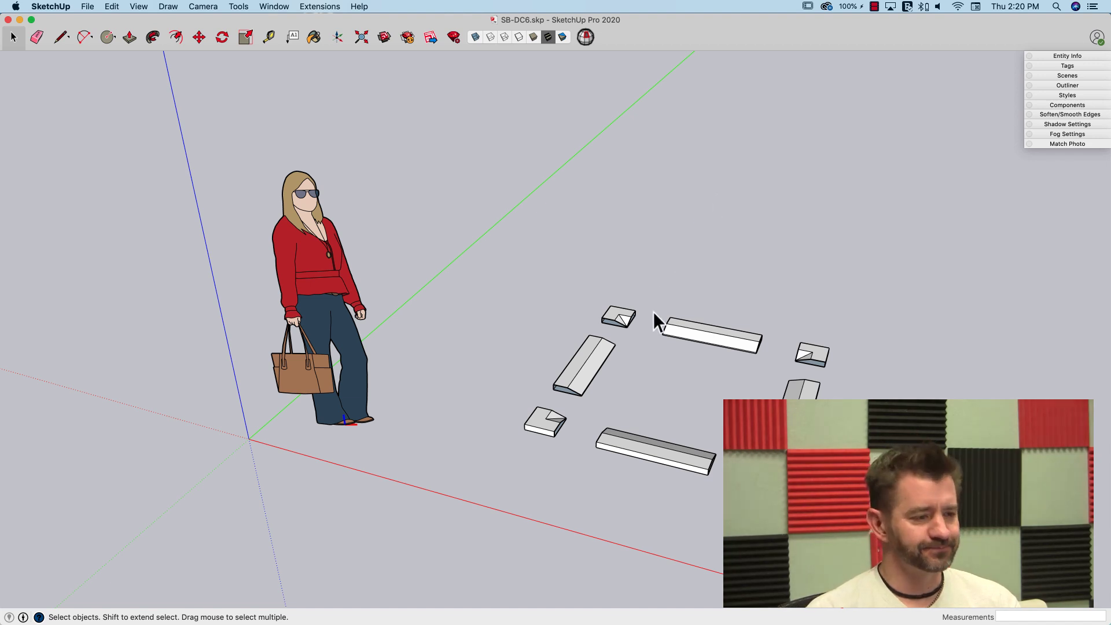
Examine the four corner blocks and four rails of the window frame from several angles.
{"action": "middle_click_drag", "start_coordinate": [645, 304], "coordinate": [672, 304]}
{"action": "scroll", "coordinate": [671, 304], "scroll_direction": "up", "scroll_amount": 5}
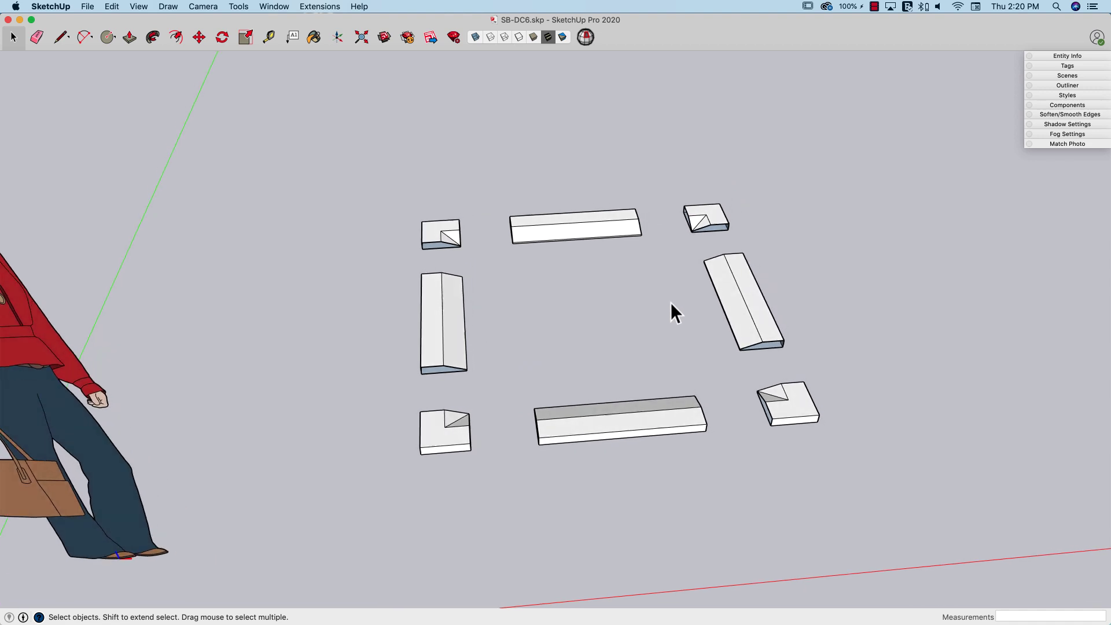
{"action": "scroll", "coordinate": [670, 301], "scroll_direction": "up", "scroll_amount": 2}
{"action": "middle_click_drag", "start_coordinate": [451, 214], "coordinate": [481, 492]}
{"action": "middle_click_drag", "start_coordinate": [814, 522], "coordinate": [866, 208]}
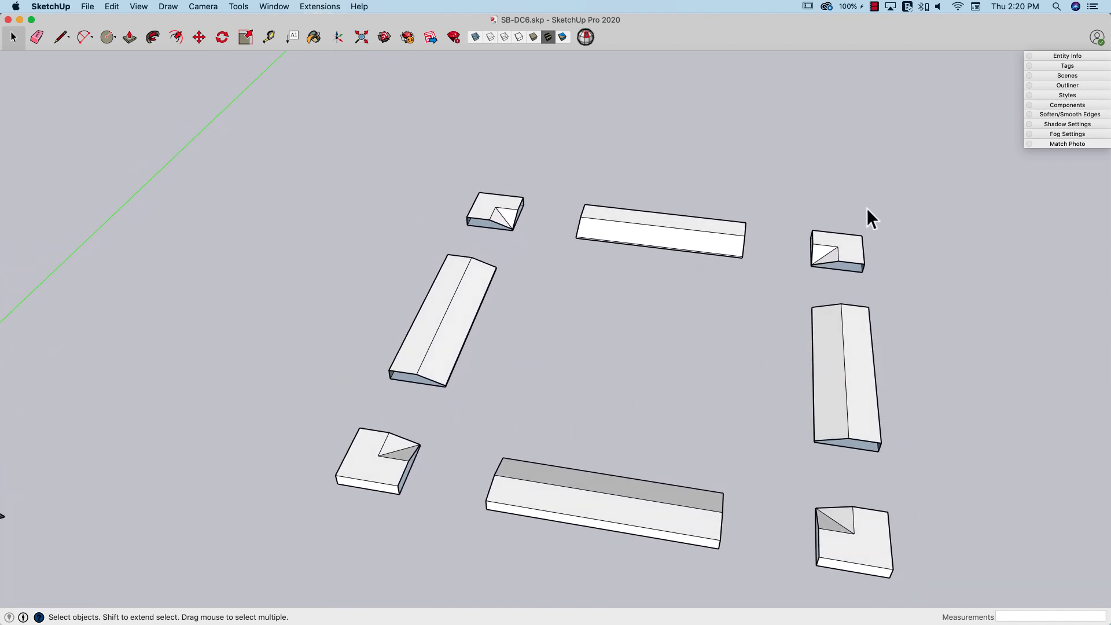
{"action": "middle_click_drag", "start_coordinate": [482, 235], "coordinate": [372, 325]}
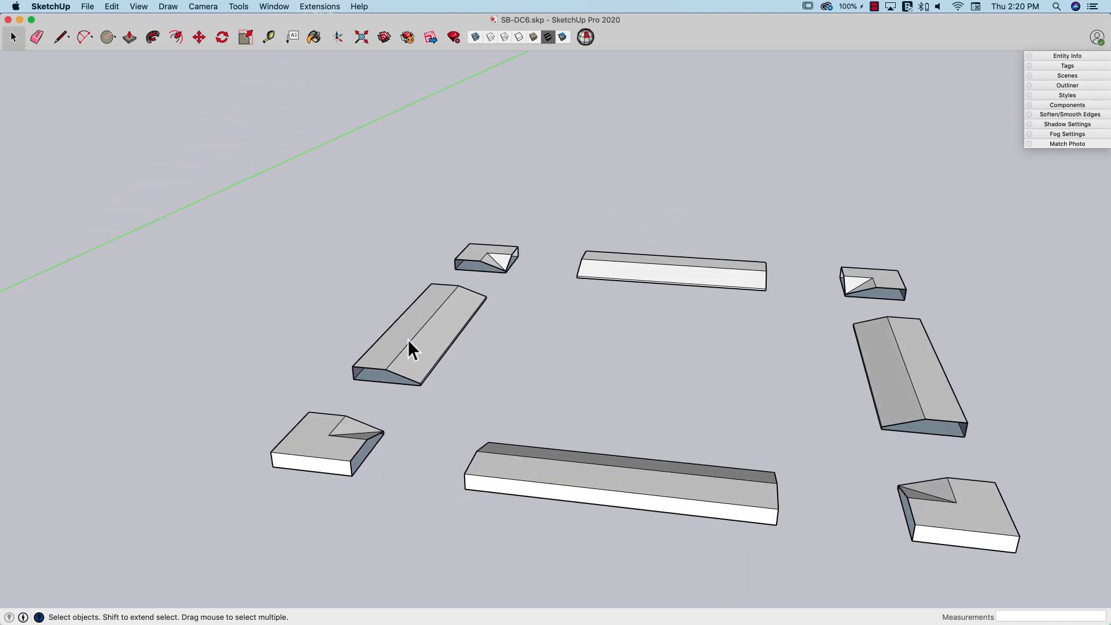
{"action": "middle_click_drag", "start_coordinate": [430, 362], "coordinate": [379, 391]}
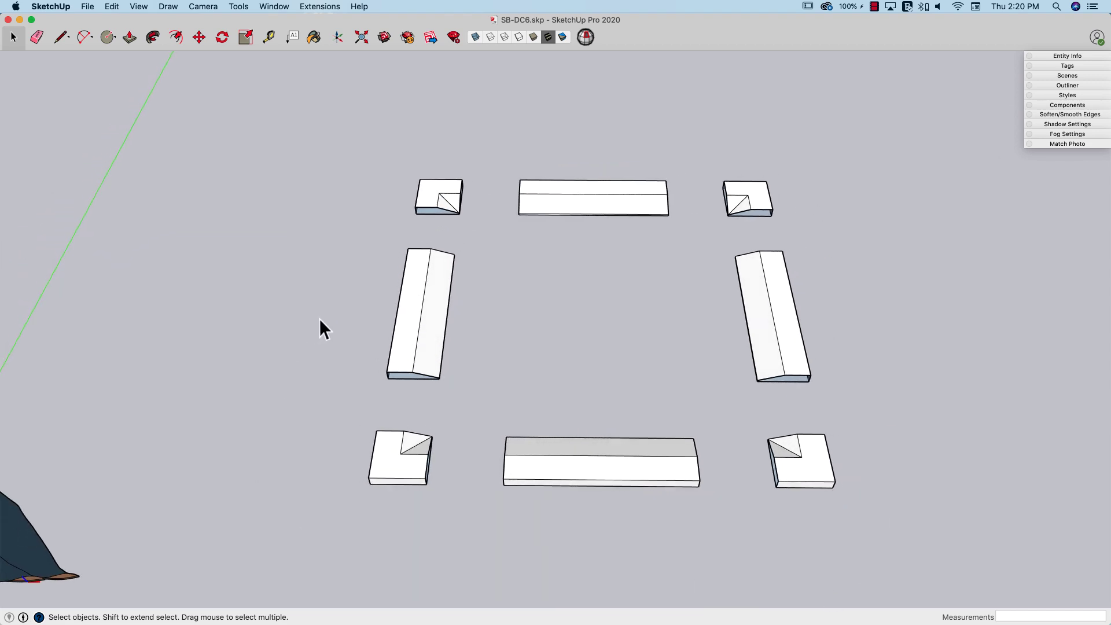
{"action": "scroll", "coordinate": [320, 320], "scroll_direction": "up", "scroll_amount": 3}
{"action": "middle_click_drag", "start_coordinate": [355, 304], "coordinate": [413, 403]}
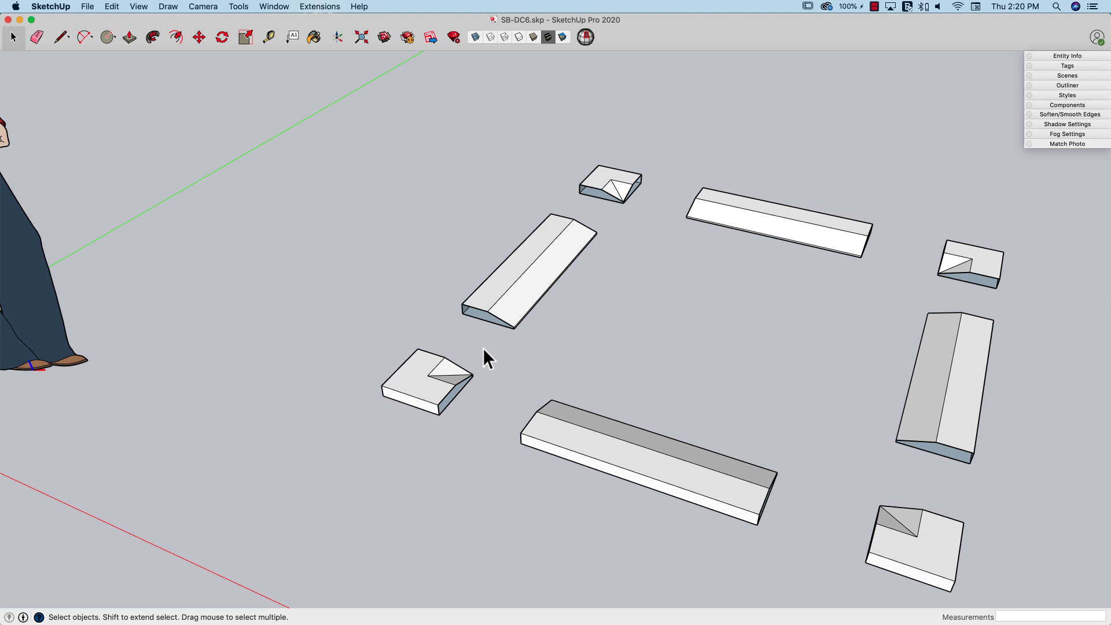
{"action": "middle_click_drag", "start_coordinate": [482, 348], "coordinate": [471, 318]}
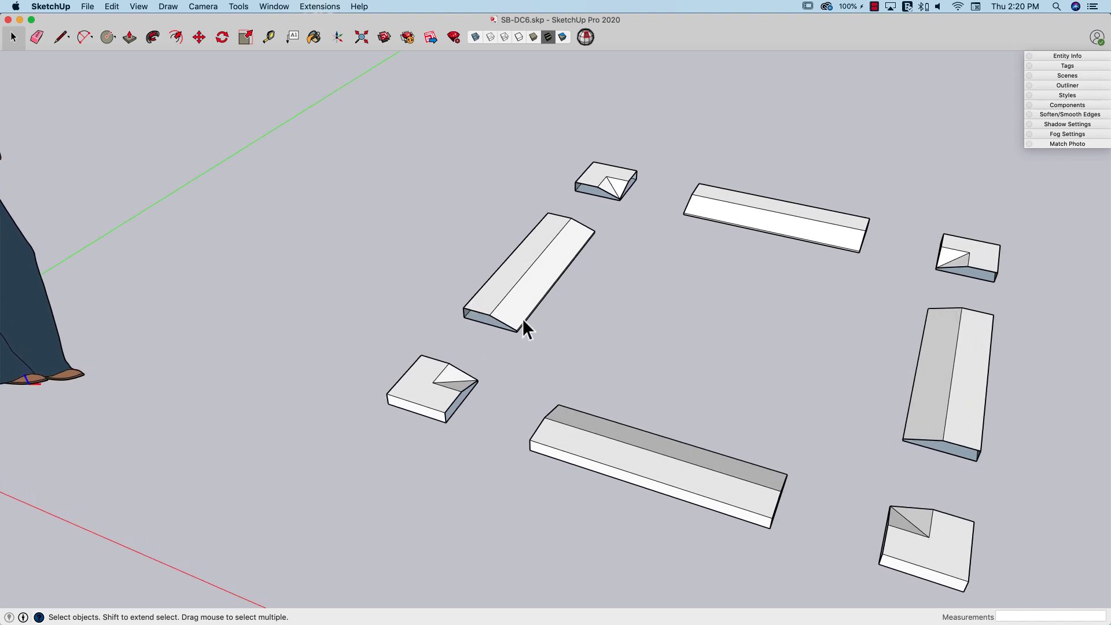
{"action": "middle_click_drag", "start_coordinate": [445, 379], "coordinate": [417, 444]}
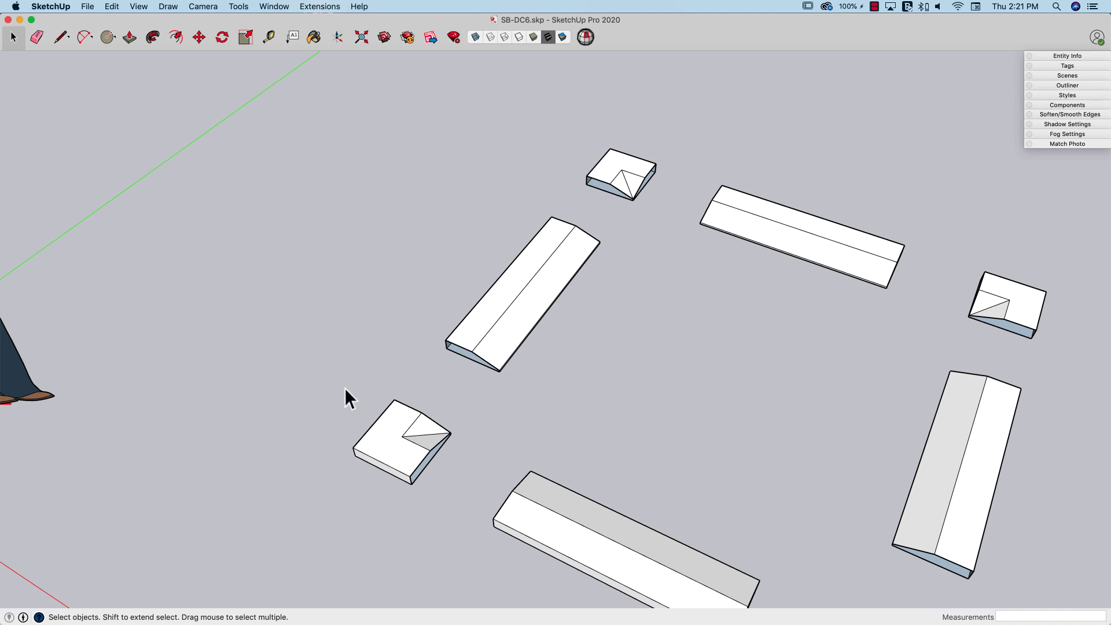
Try scaling the corner block nearest the figure narrower along the red axis, and undo the scaling.
{"action": "left_click_drag", "start_coordinate": [345, 387], "coordinate": [465, 507]}
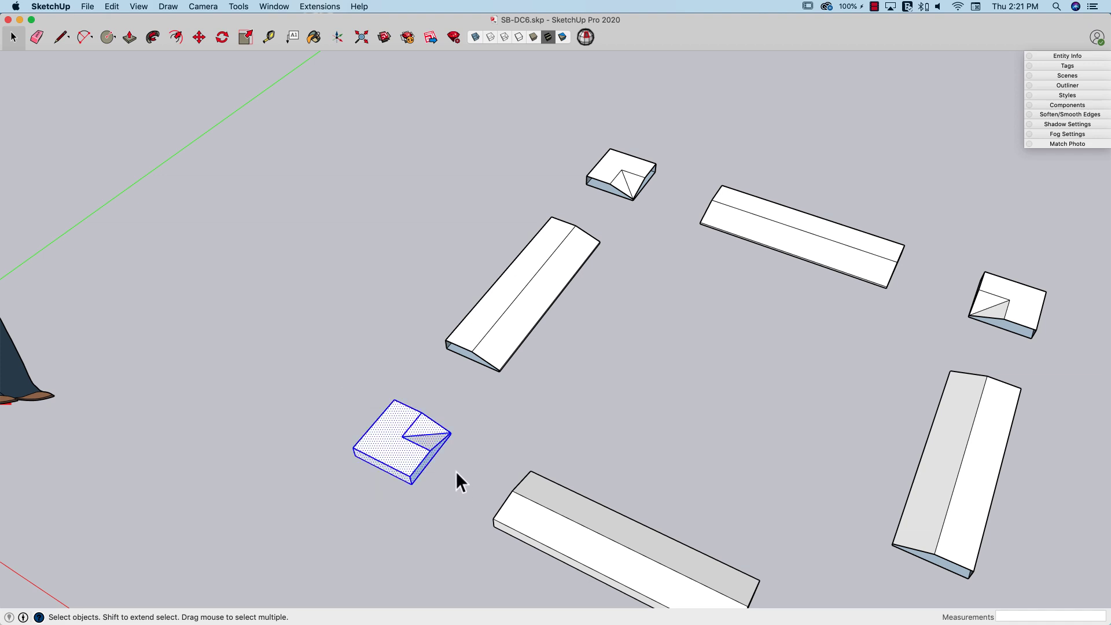
{"action": "key", "text": "s"}
{"action": "left_click_drag", "start_coordinate": [427, 423], "coordinate": [399, 446]}
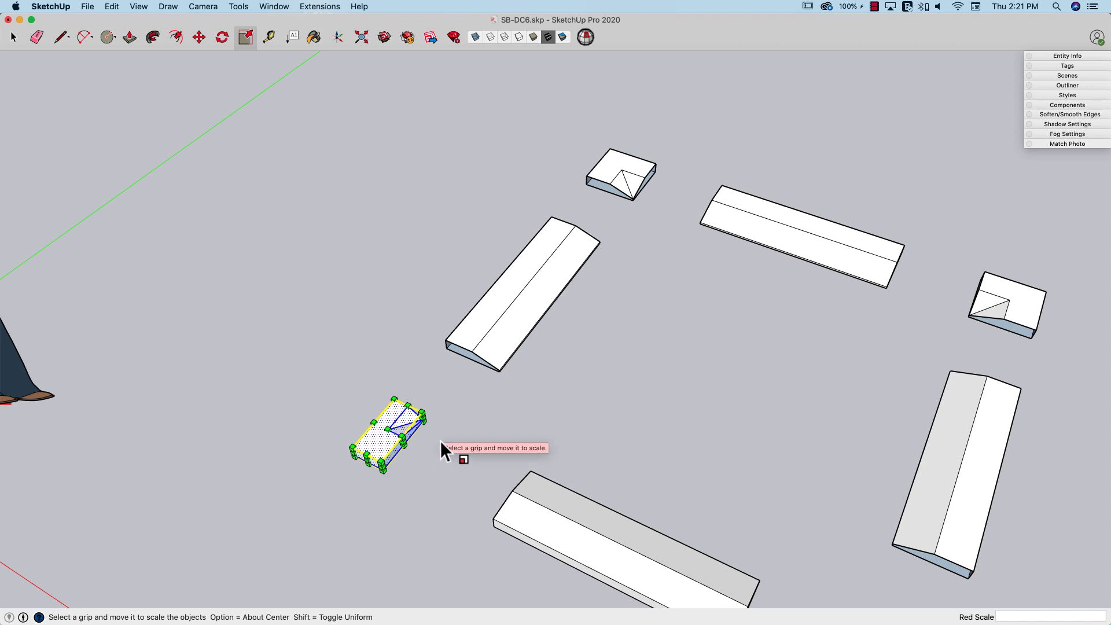
{"action": "key", "text": "space"}
{"action": "left_click", "coordinate": [435, 414]}
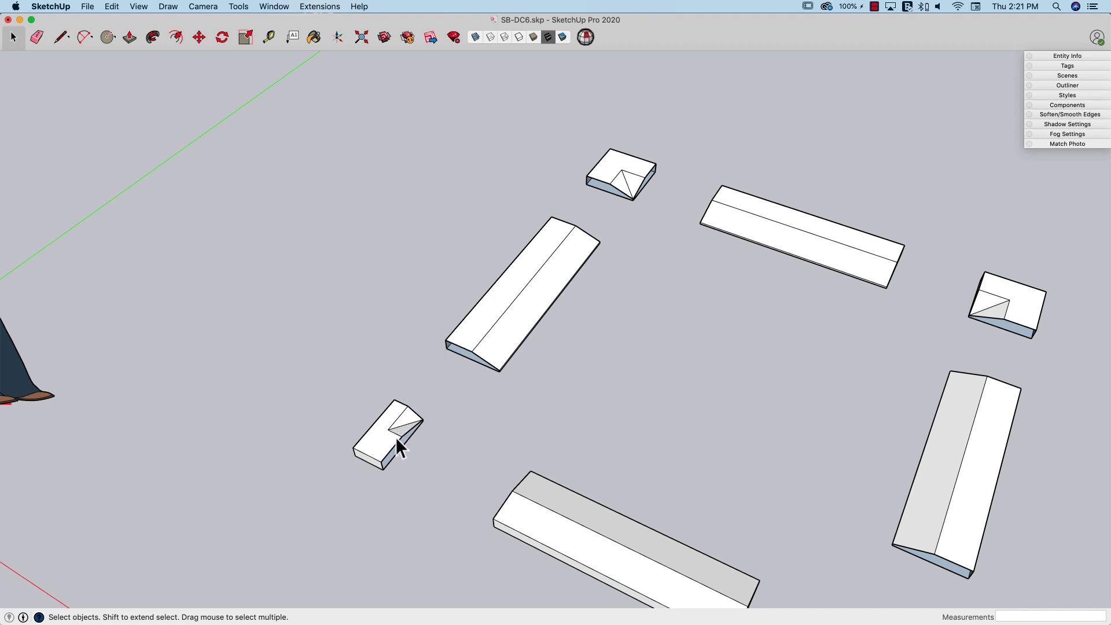
{"action": "scroll", "coordinate": [598, 200], "scroll_direction": "down", "scroll_amount": 3}
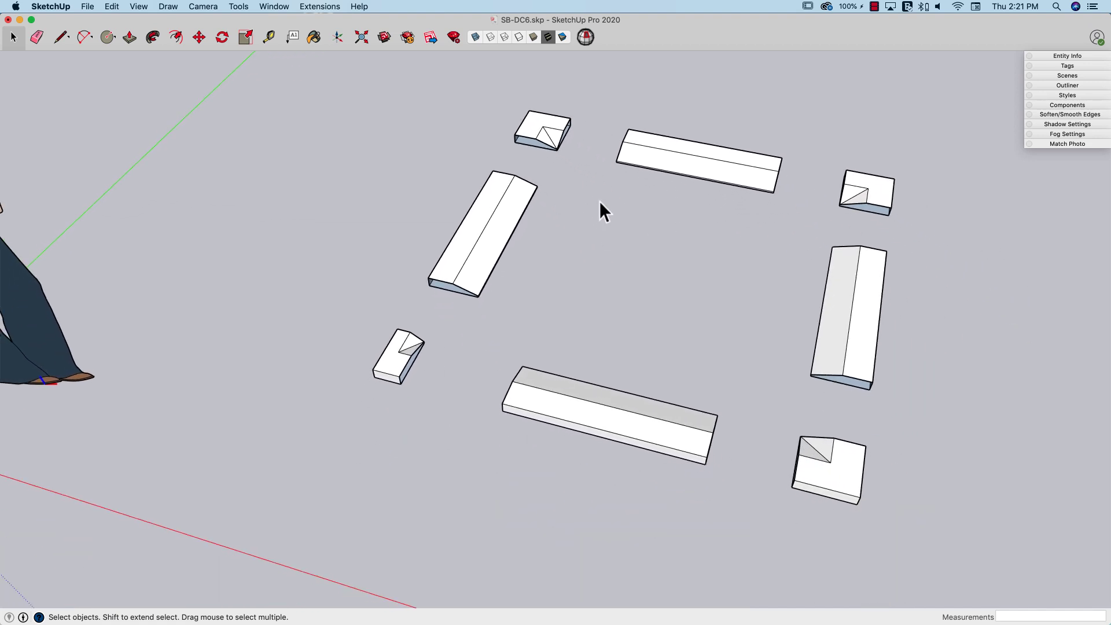
{"action": "scroll", "coordinate": [543, 328], "scroll_direction": "down", "scroll_amount": 1}
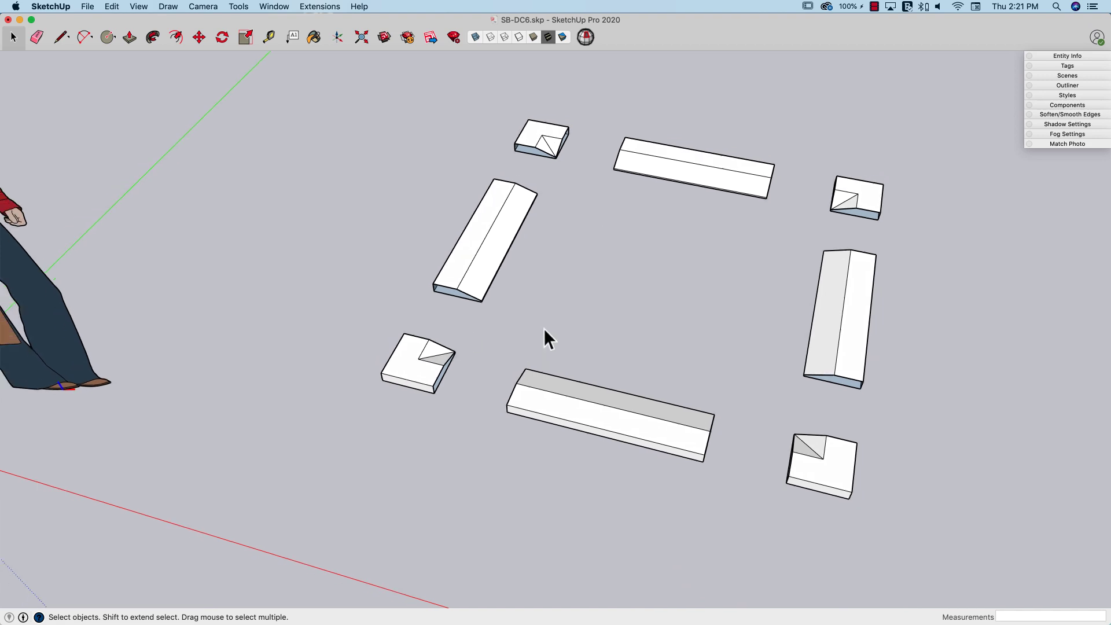
Examine the layout of the corner blocks and rails from lower and more distant viewpoints.
{"action": "scroll", "coordinate": [491, 319], "scroll_direction": "down", "scroll_amount": 1}
{"action": "middle_click_drag", "start_coordinate": [486, 311], "coordinate": [399, 242]}
{"action": "scroll", "coordinate": [479, 253], "scroll_direction": "up", "scroll_amount": 3}
{"action": "scroll", "coordinate": [393, 276], "scroll_direction": "down", "scroll_amount": 3}
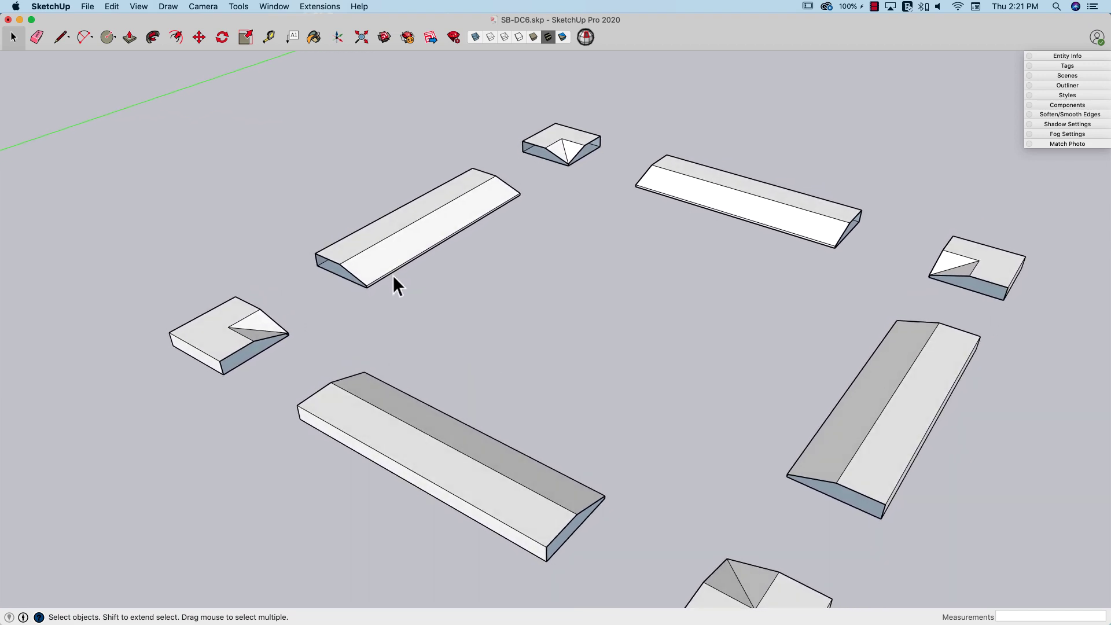
{"action": "scroll", "coordinate": [392, 275], "scroll_direction": "down", "scroll_amount": 2}
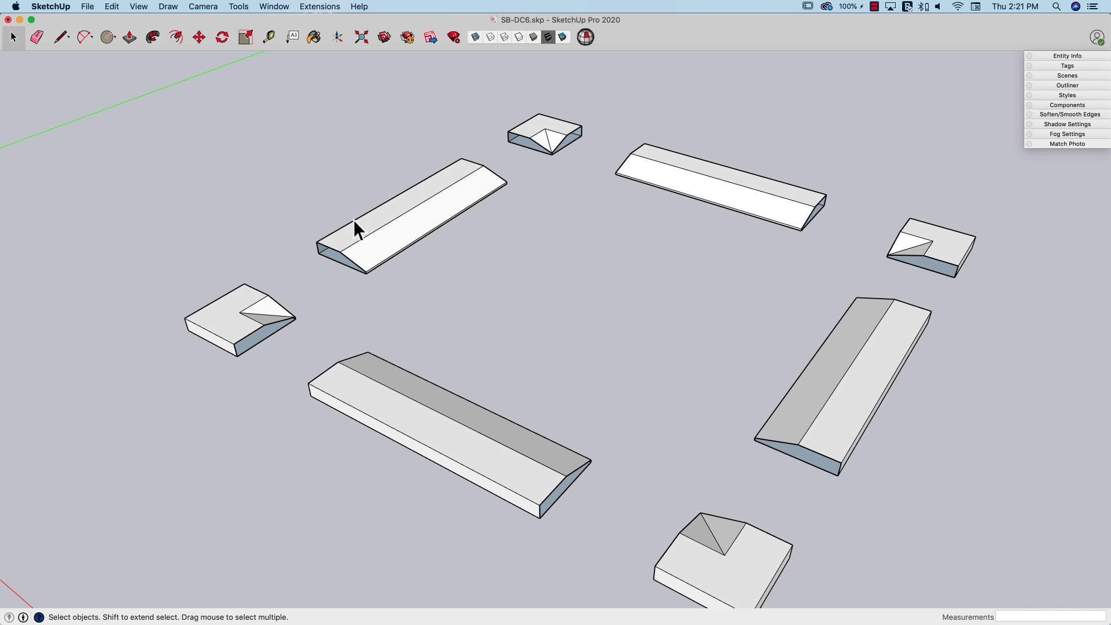
{"action": "mouse_move", "coordinate": [353, 220]}
{"action": "middle_mouse_down"}
{"action": "mouse_move", "coordinate": [413, 230]}
{"action": "mouse_move", "coordinate": [389, 252]}
{"action": "mouse_move", "coordinate": [415, 307]}
{"action": "middle_mouse_up"}
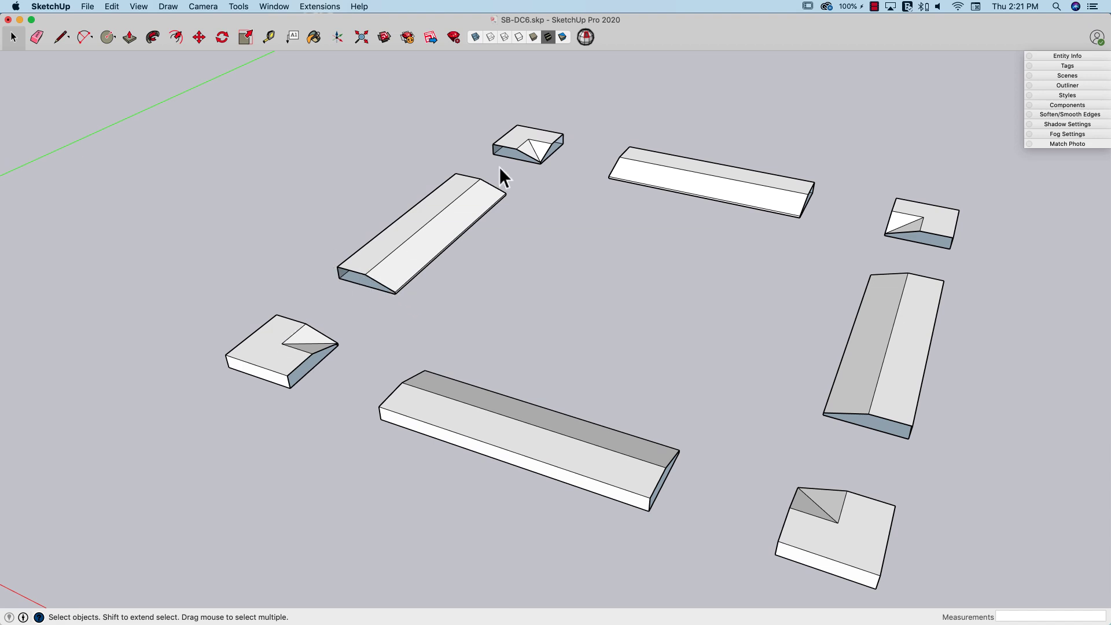
{"action": "scroll", "coordinate": [558, 292], "scroll_direction": "down", "scroll_amount": 10}
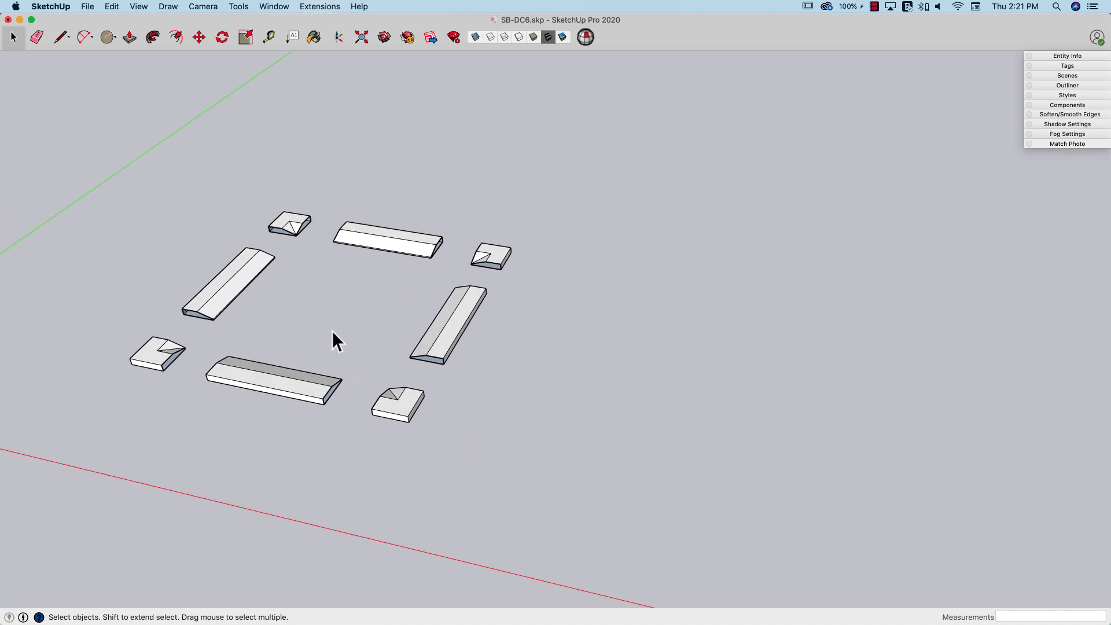
{"action": "scroll", "coordinate": [331, 335], "scroll_direction": "down", "scroll_amount": 3}
{"action": "scroll", "coordinate": [491, 425], "scroll_direction": "up", "scroll_amount": 7}
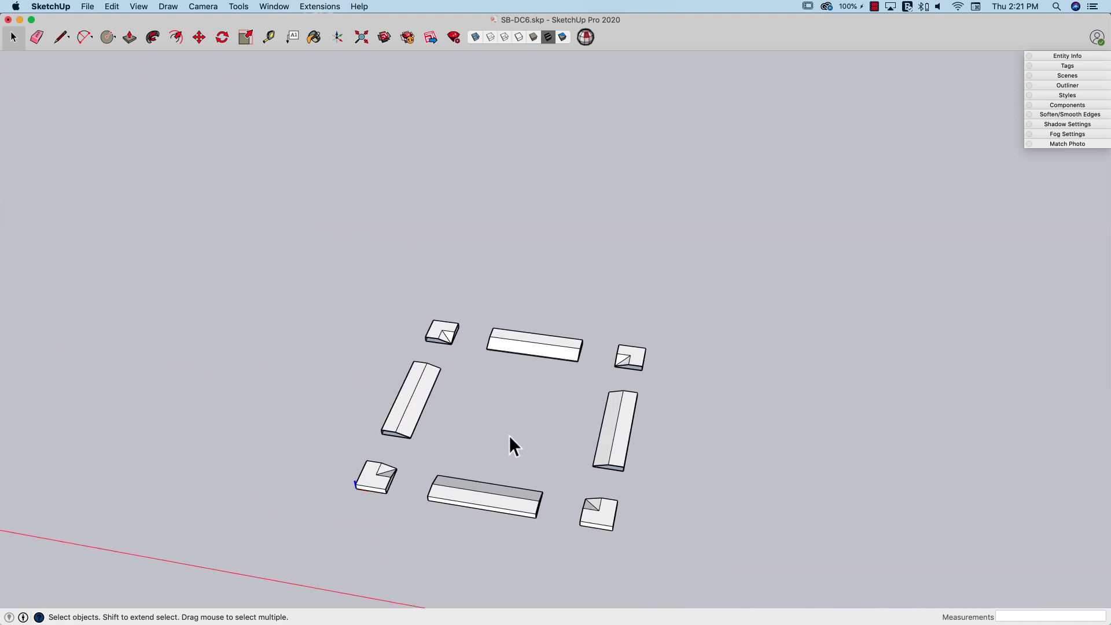
Open the whole window component for editing, check its nested corner and rail pieces, and leave the component.
{"action": "scroll", "coordinate": [509, 439], "scroll_direction": "up", "scroll_amount": 4}
{"action": "left_click", "coordinate": [495, 467]}
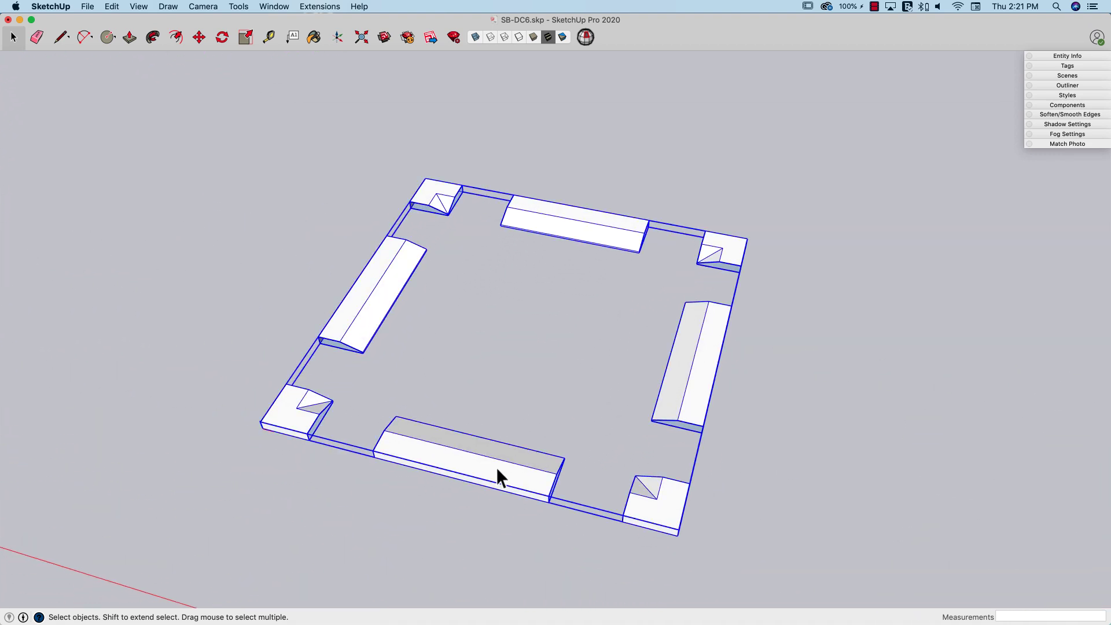
{"action": "double_click", "coordinate": [497, 466]}
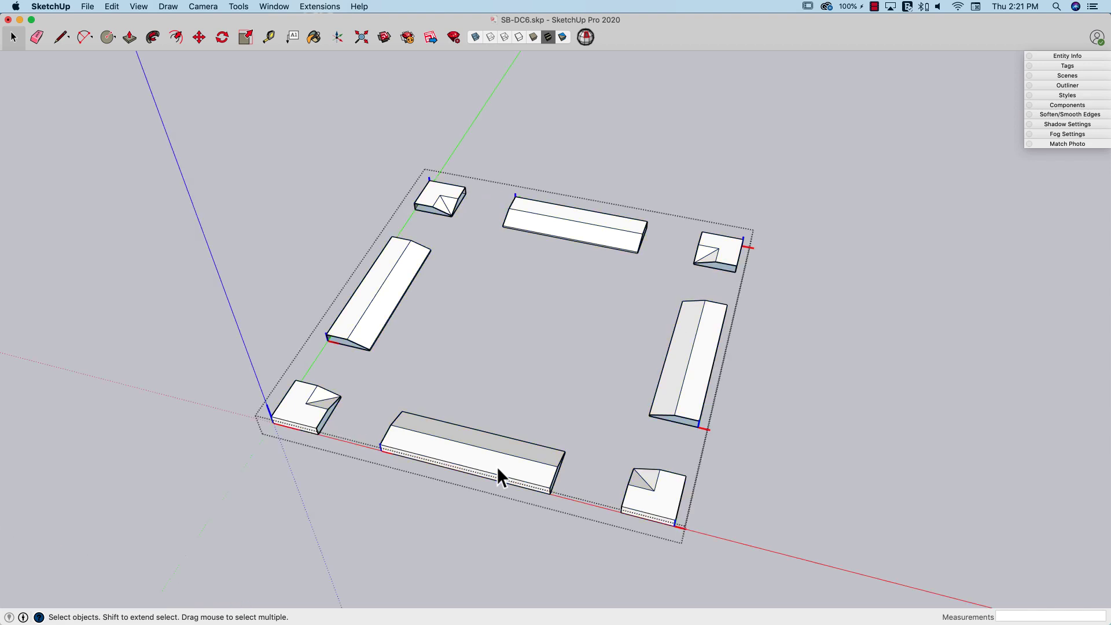
{"action": "left_click", "coordinate": [460, 456]}
{"action": "left_click", "coordinate": [295, 396]}
{"action": "left_click", "coordinate": [355, 309]}
{"action": "left_click", "coordinate": [492, 331]}
{"action": "scroll", "coordinate": [295, 161], "scroll_direction": "down", "scroll_amount": 3}
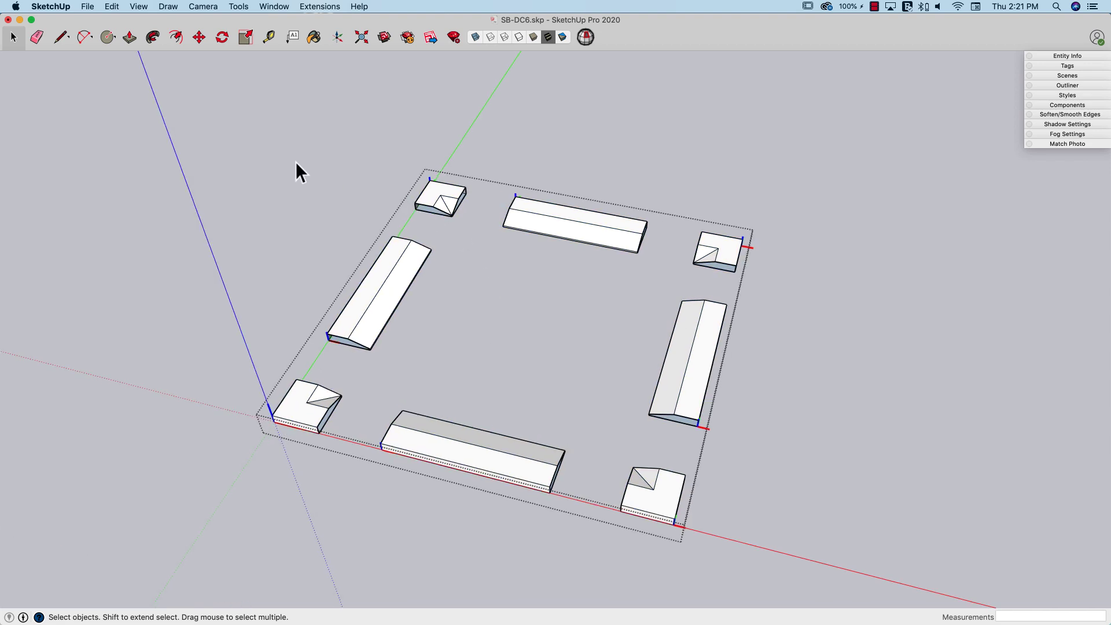
{"action": "left_click", "coordinate": [362, 181]}
Show both the Component Options and the Component Attributes of the window component.
{"action": "right_click", "coordinate": [468, 292]}
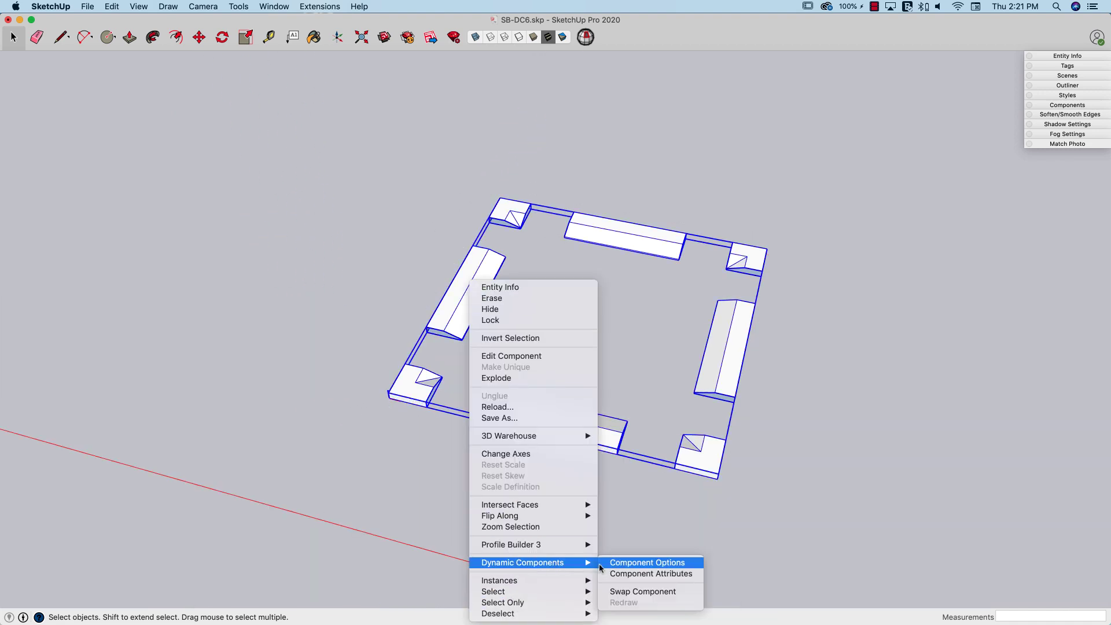
{"action": "right_click", "coordinate": [594, 431]}
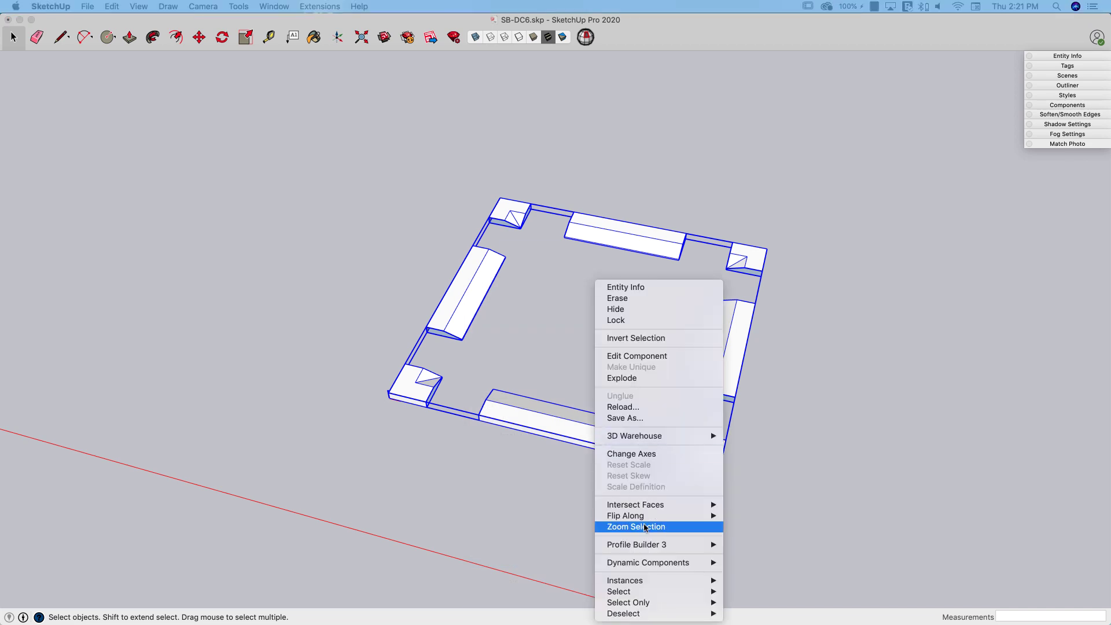
{"action": "mouse_move", "coordinate": [650, 564]}
{"action": "left_click", "coordinate": [757, 575]}
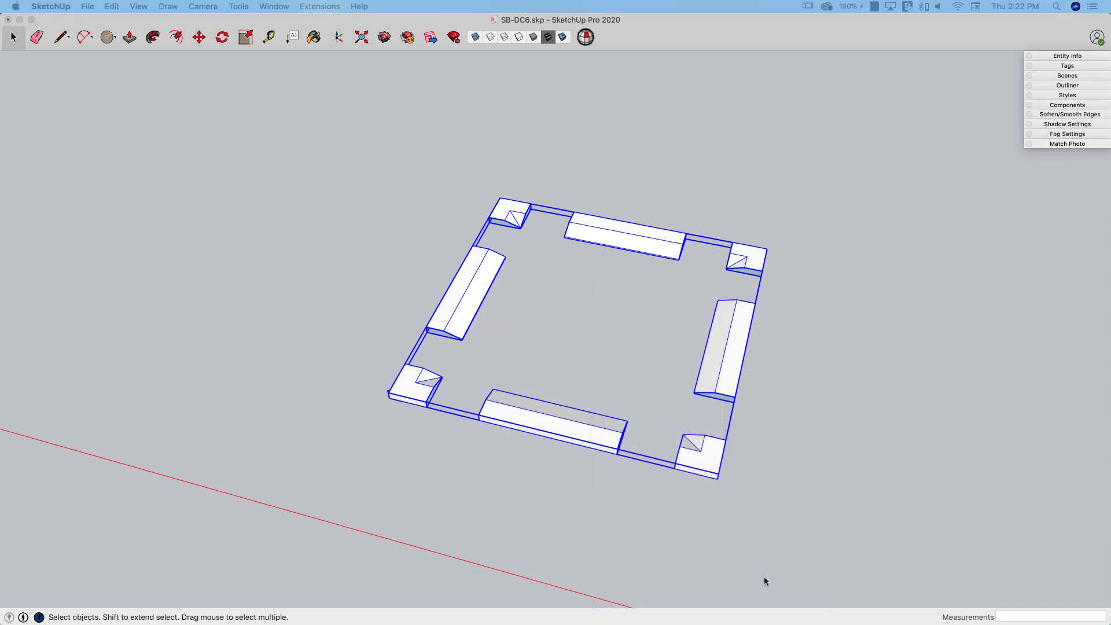
{"action": "left_click", "coordinate": [582, 236]}
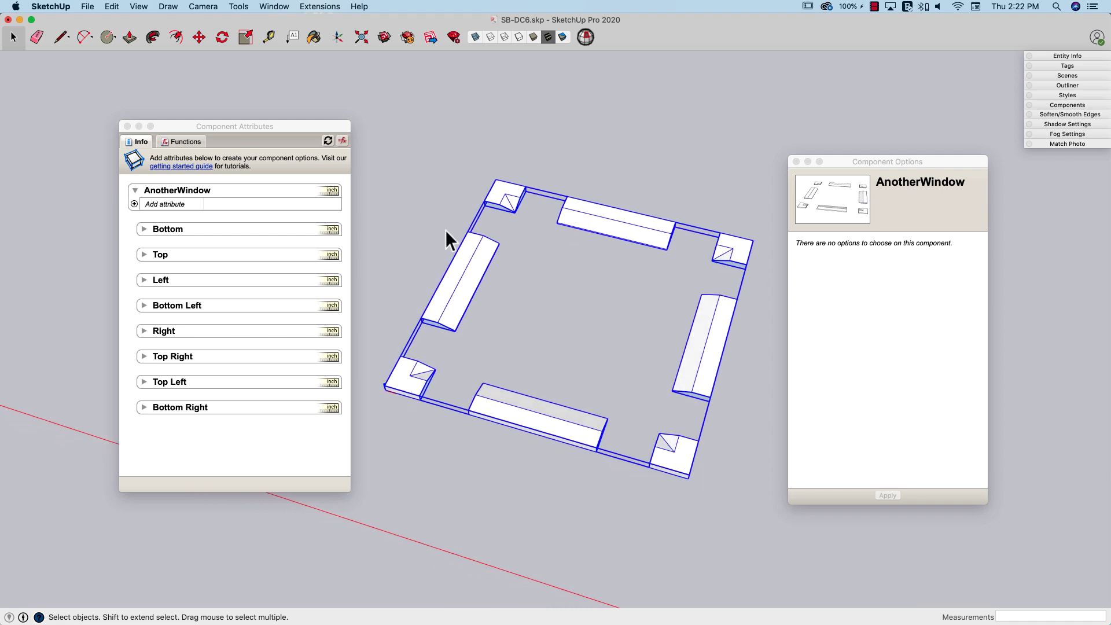
Add the custom attributes Width, Height and RailSize to the AnotherWindow component.
{"action": "middle_click_drag", "start_coordinate": [599, 286], "coordinate": [592, 279]}
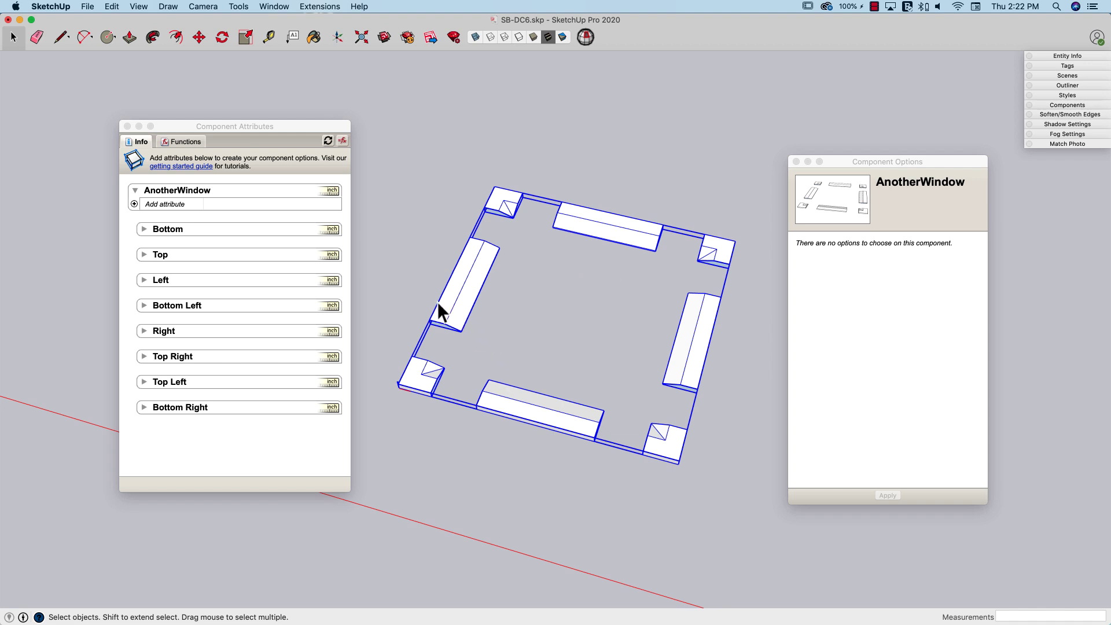
{"action": "left_click", "coordinate": [133, 204]}
{"action": "left_click", "coordinate": [134, 204]}
{"action": "type", "text": "Width"}
{"action": "key", "text": "Return"}
{"action": "type", "text": "He"}
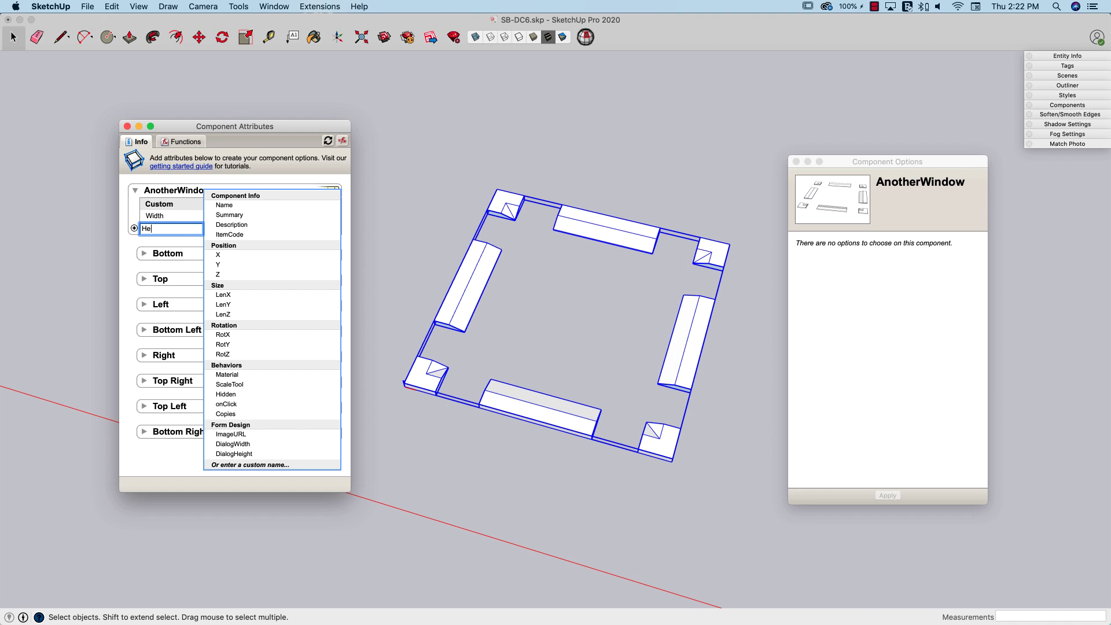
{"action": "type", "text": "ight"}
{"action": "key", "text": "Return"}
{"action": "left_click", "coordinate": [134, 240]}
{"action": "type", "text": "Rail Size"}
{"action": "key", "text": "Return"}
{"action": "key", "text": "Return"}
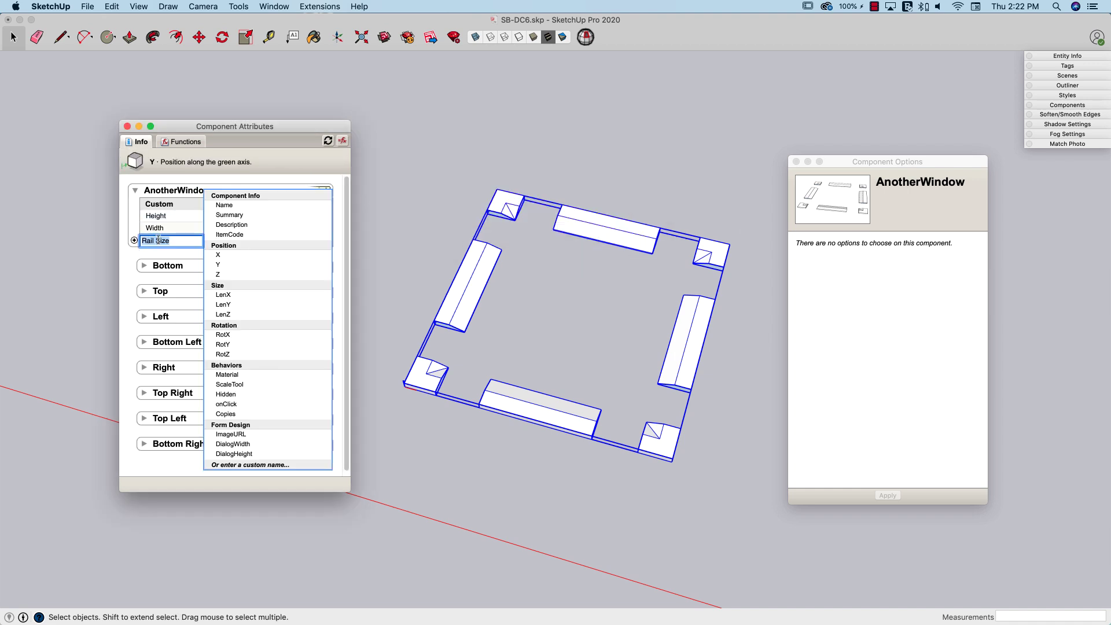
{"action": "type", "text": "RailSize"}
Make the Height, RailSize and Width attributes user-editable textboxes in inches, with RailSize labelled "Rail Size".
{"action": "left_click", "coordinate": [327, 216]}
{"action": "left_click", "coordinate": [260, 203]}
{"action": "left_click", "coordinate": [232, 225]}
{"action": "left_click", "coordinate": [242, 236]}
{"action": "left_click", "coordinate": [206, 244]}
{"action": "left_click", "coordinate": [212, 482]}
{"action": "left_click", "coordinate": [328, 228]}
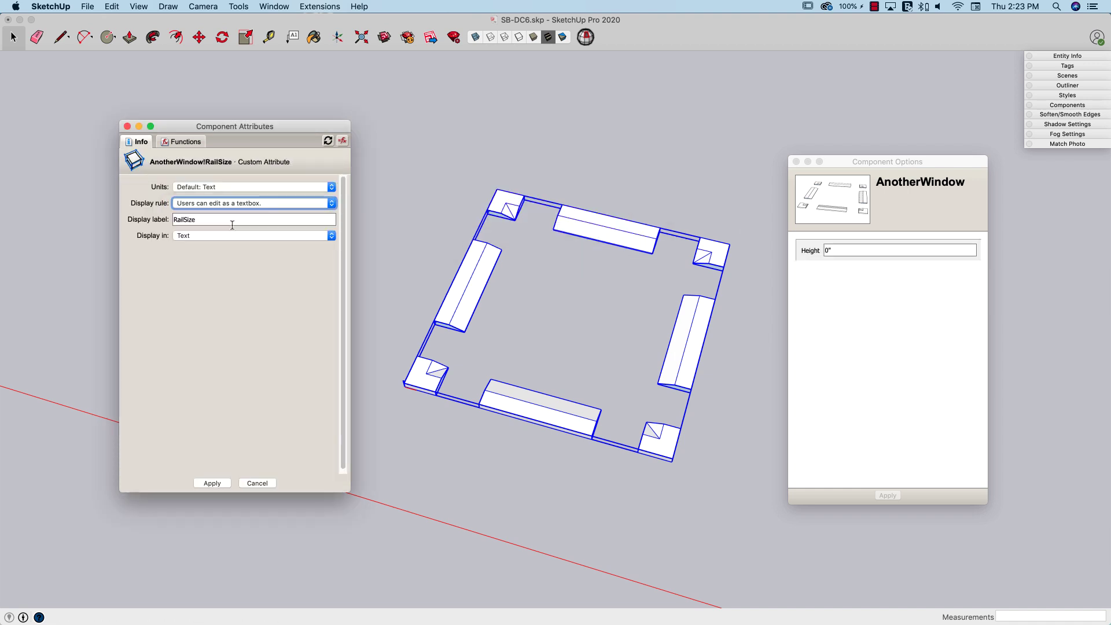
{"action": "left_click", "coordinate": [255, 235]}
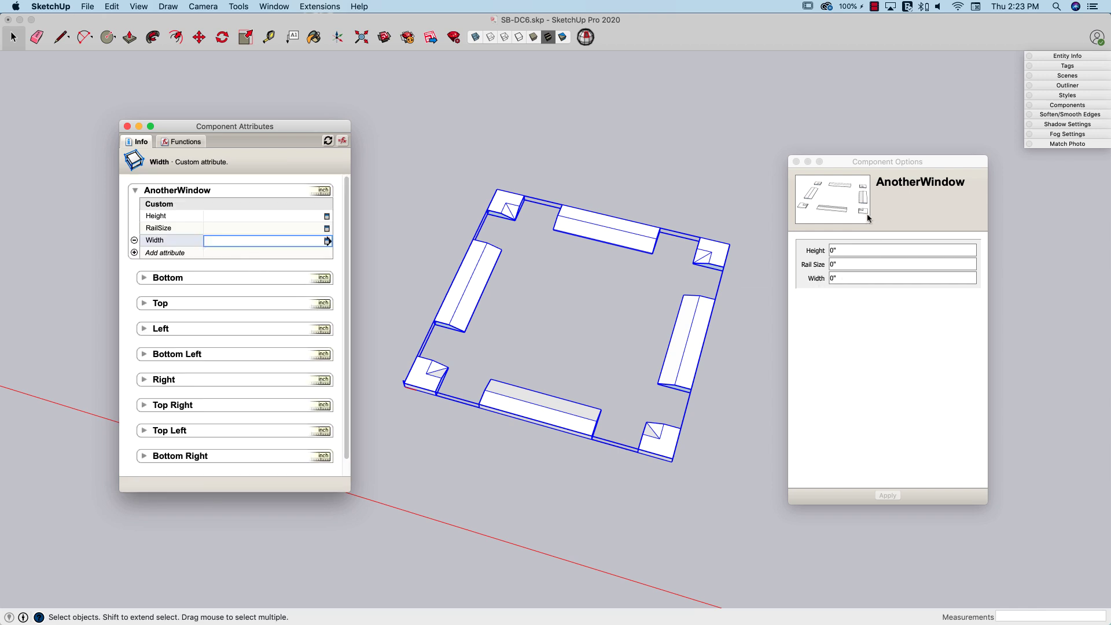
Set the window's Height to 36", Rail Size to 4" and Width to 24" in its component options and apply them.
{"action": "left_click", "coordinate": [842, 250]}
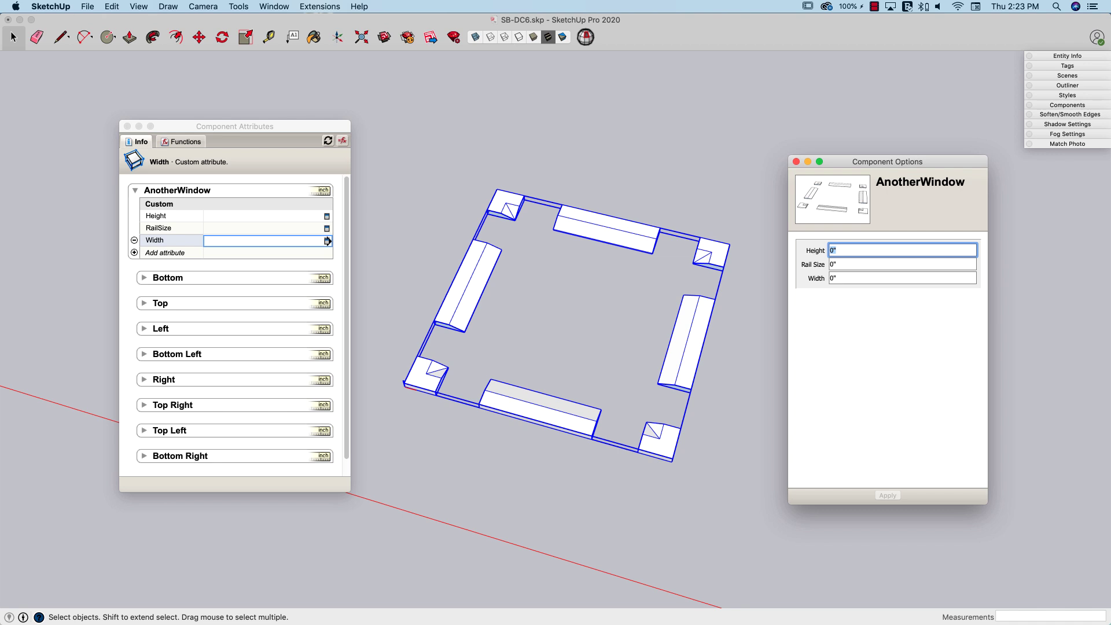
{"action": "type", "text": "36"}
{"action": "key", "text": "Tab"}
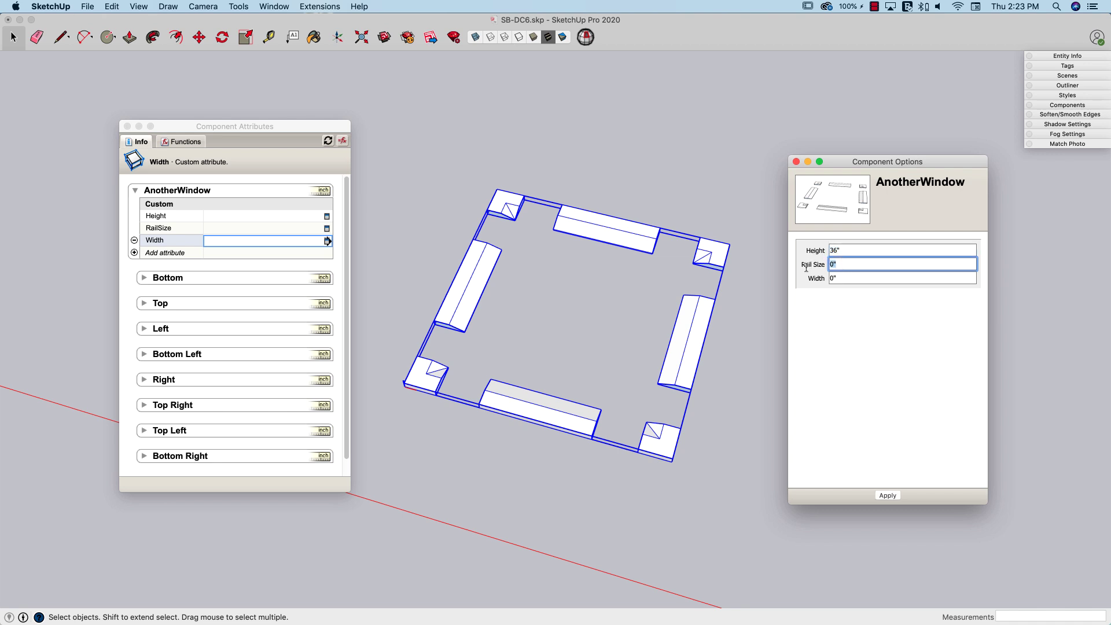
{"action": "type", "text": "4"}
{"action": "left_click", "coordinate": [834, 278]}
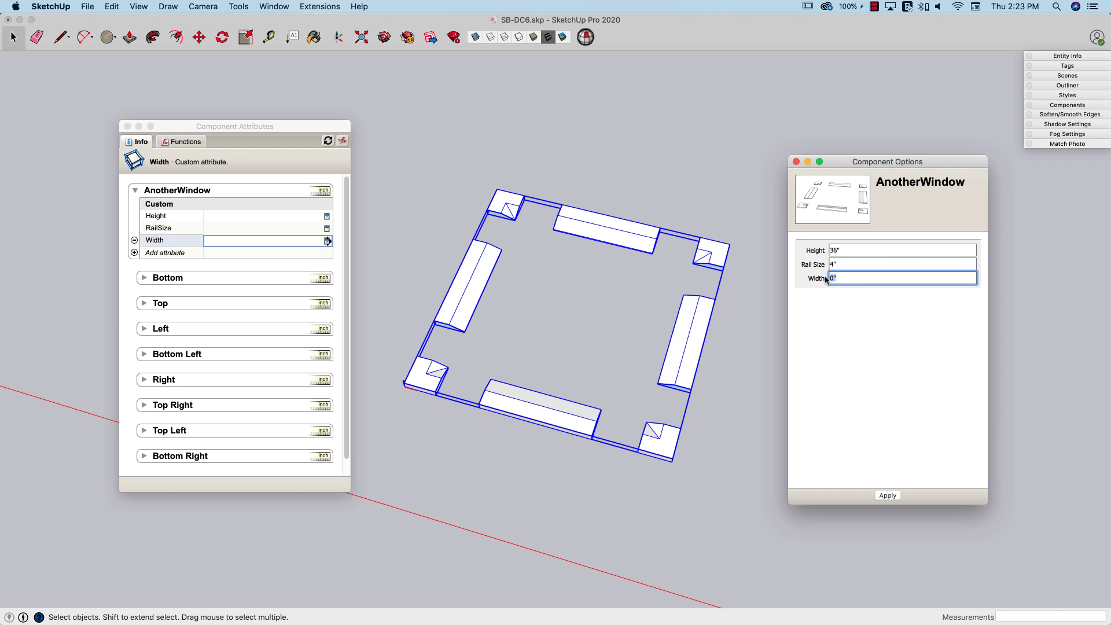
{"action": "type", "text": "24"}
{"action": "left_click", "coordinate": [844, 266]}
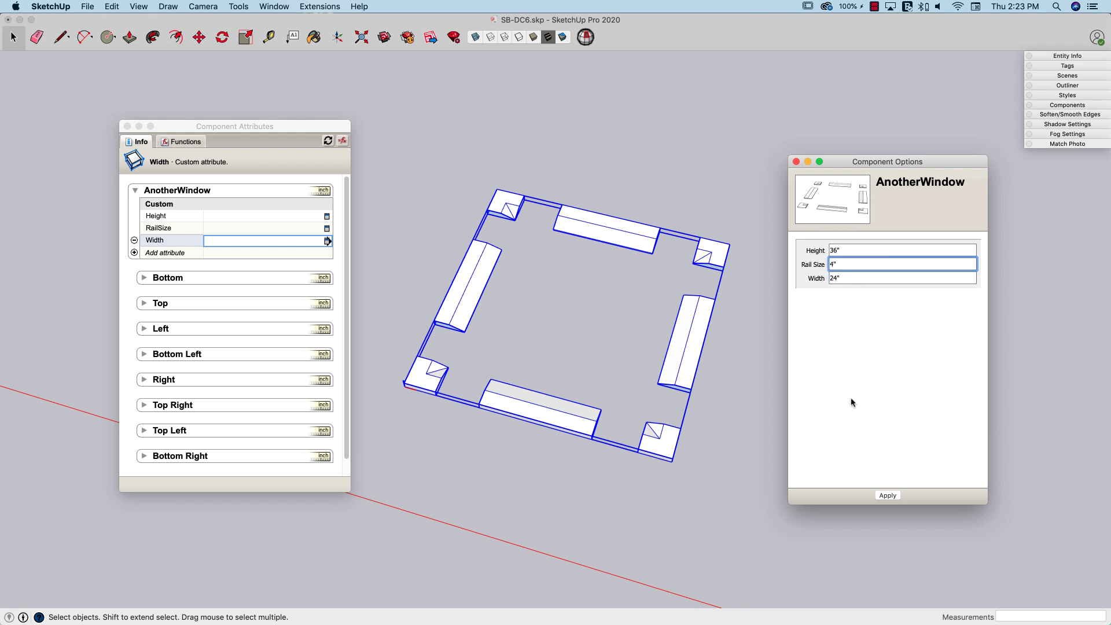
{"action": "left_click", "coordinate": [887, 496]}
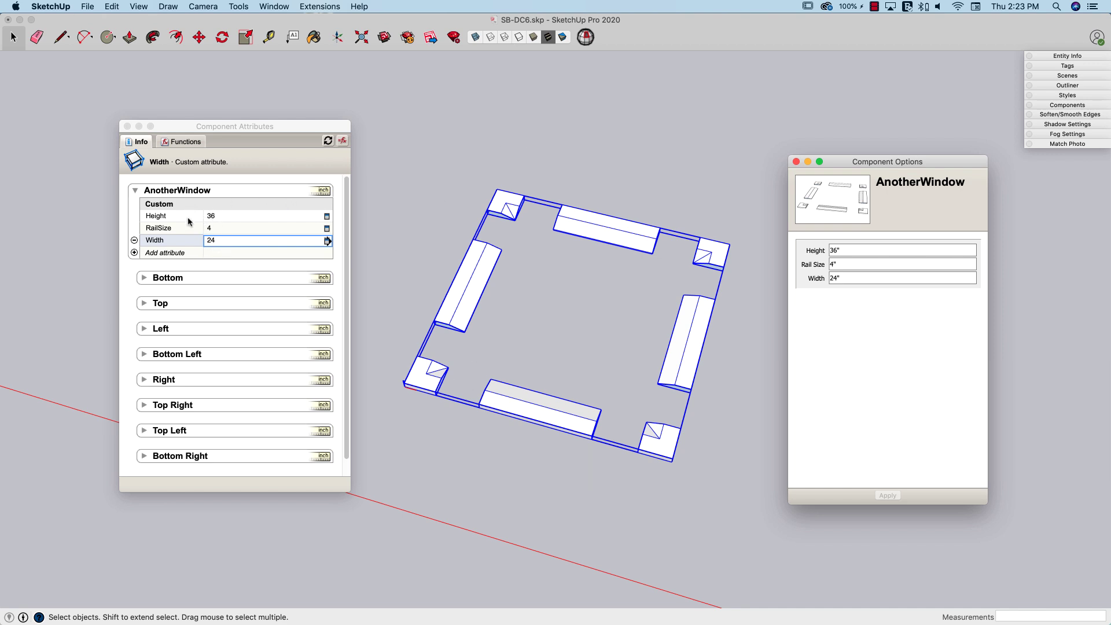
{"action": "middle_click_drag", "start_coordinate": [507, 339], "coordinate": [544, 395]}
{"action": "scroll", "coordinate": [491, 350], "scroll_direction": "up", "scroll_amount": 1}
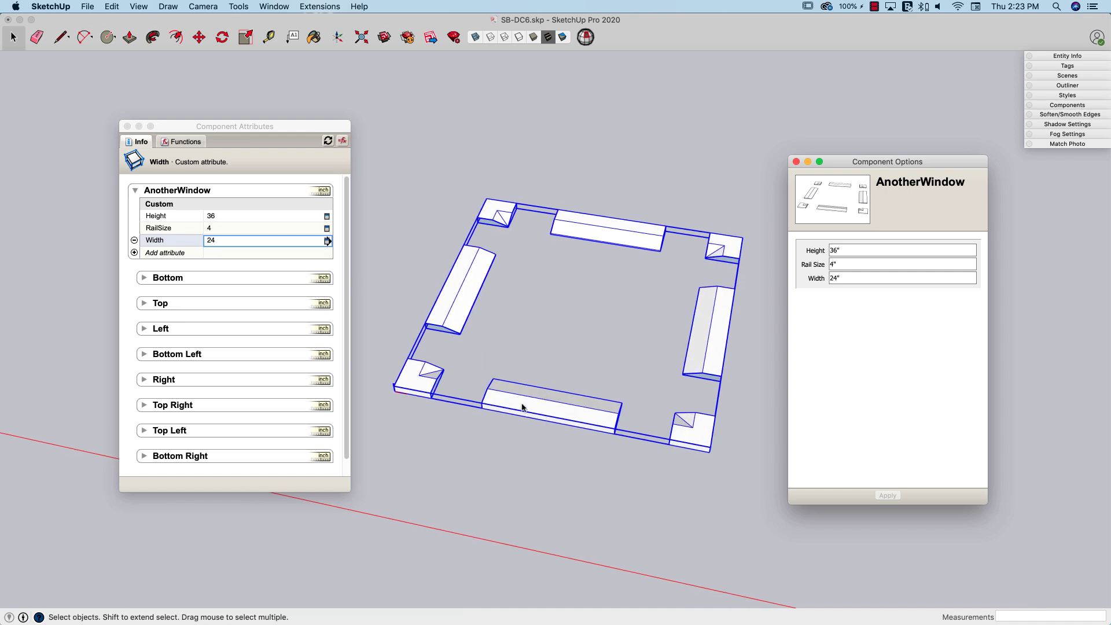
Add an X position attribute to the Bottom rail and open the window component for editing to show its axes.
{"action": "left_click", "coordinate": [142, 277]}
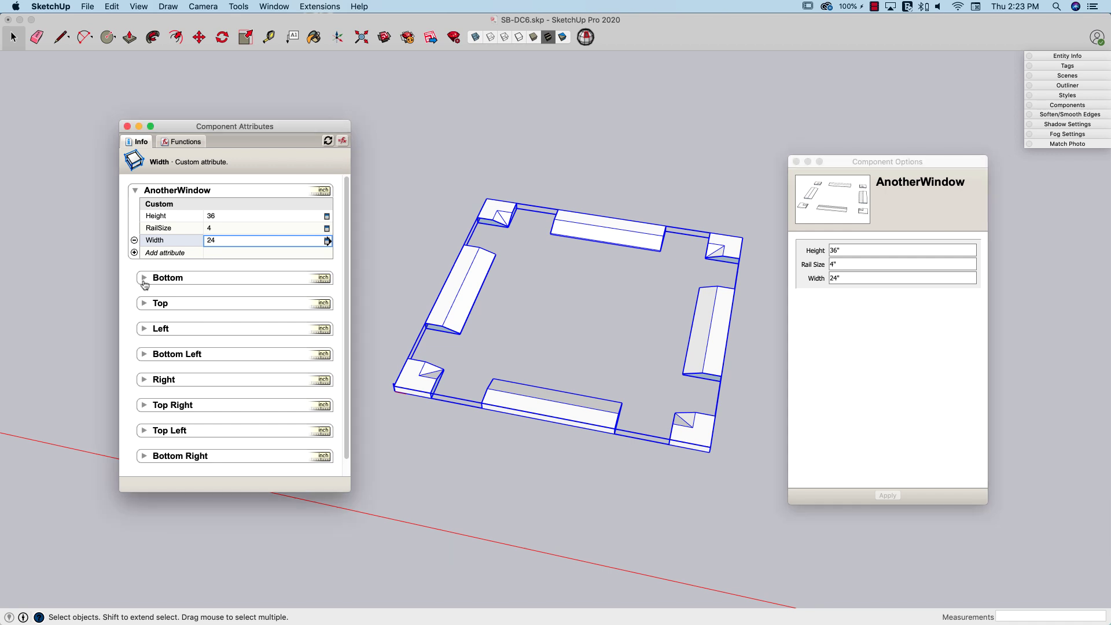
{"action": "left_click", "coordinate": [143, 278]}
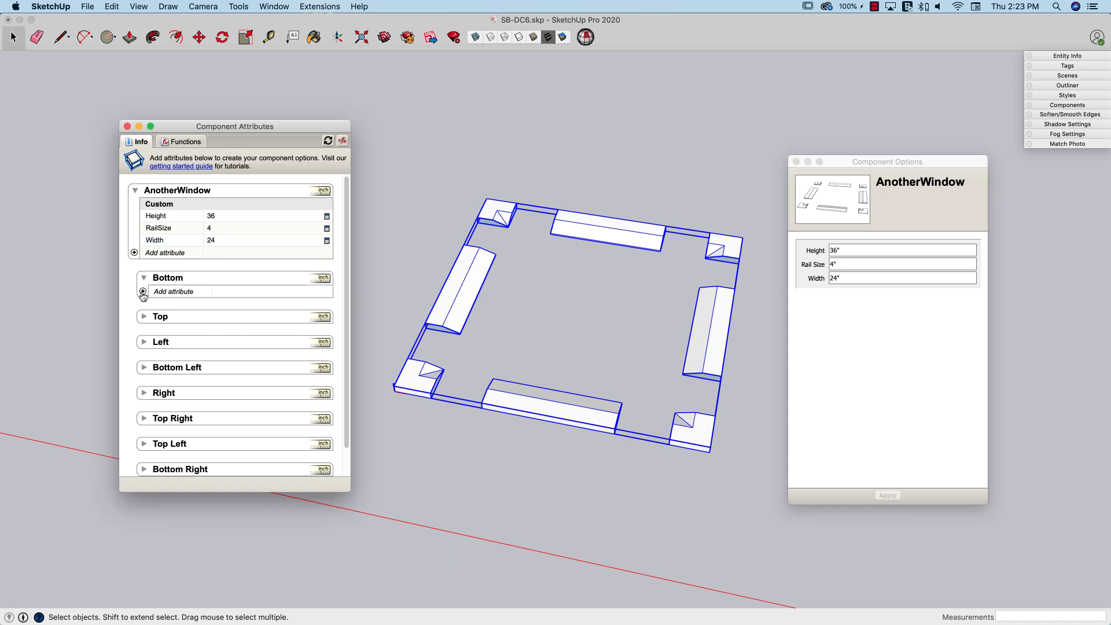
{"action": "left_click", "coordinate": [142, 292]}
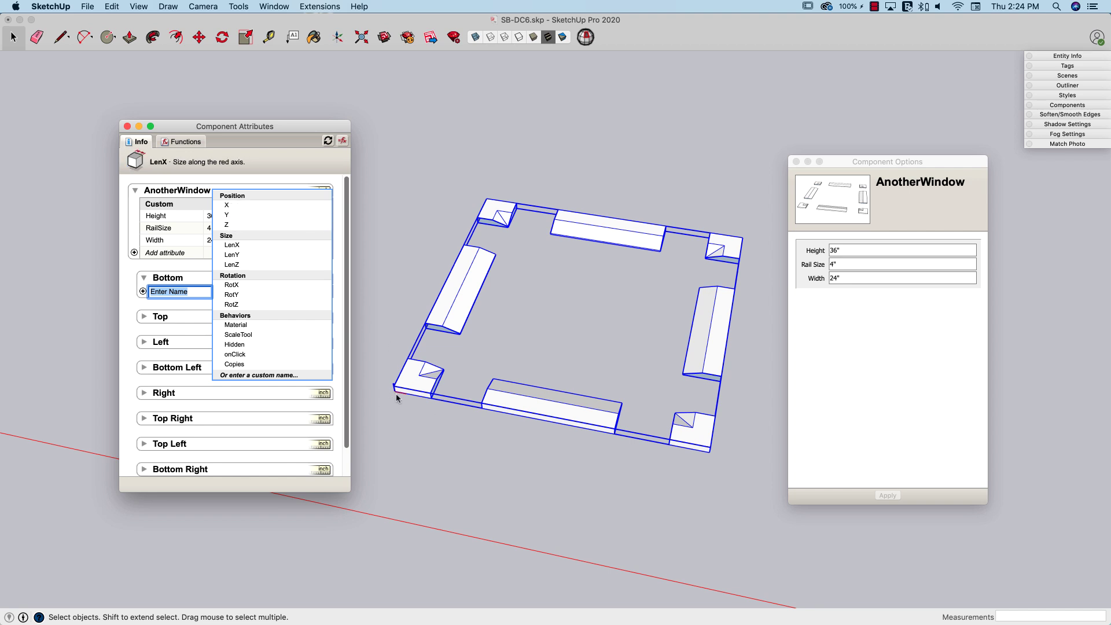
{"action": "left_click", "coordinate": [234, 205]}
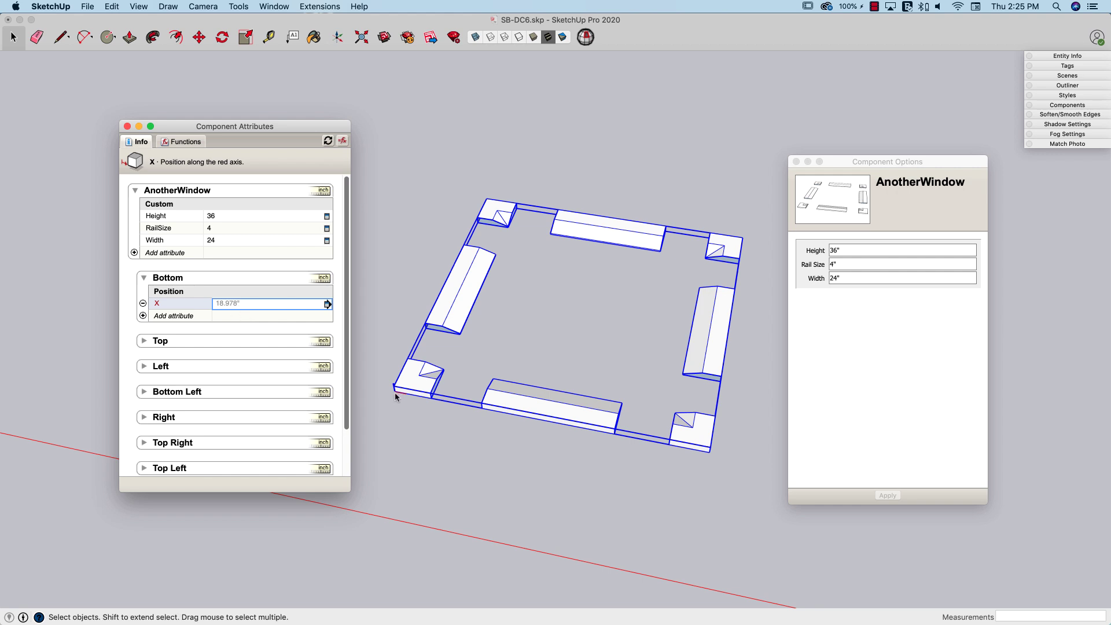
{"action": "scroll", "coordinate": [396, 396], "scroll_direction": "up", "scroll_amount": 3}
{"action": "scroll", "coordinate": [391, 394], "scroll_direction": "down", "scroll_amount": 5}
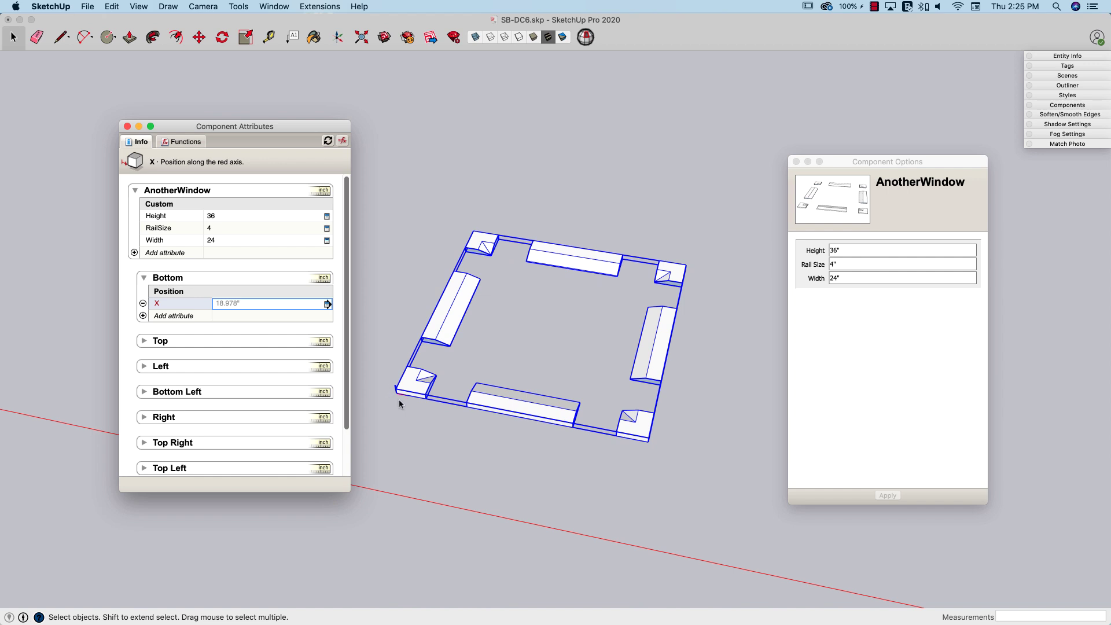
{"action": "double_click", "coordinate": [425, 386]}
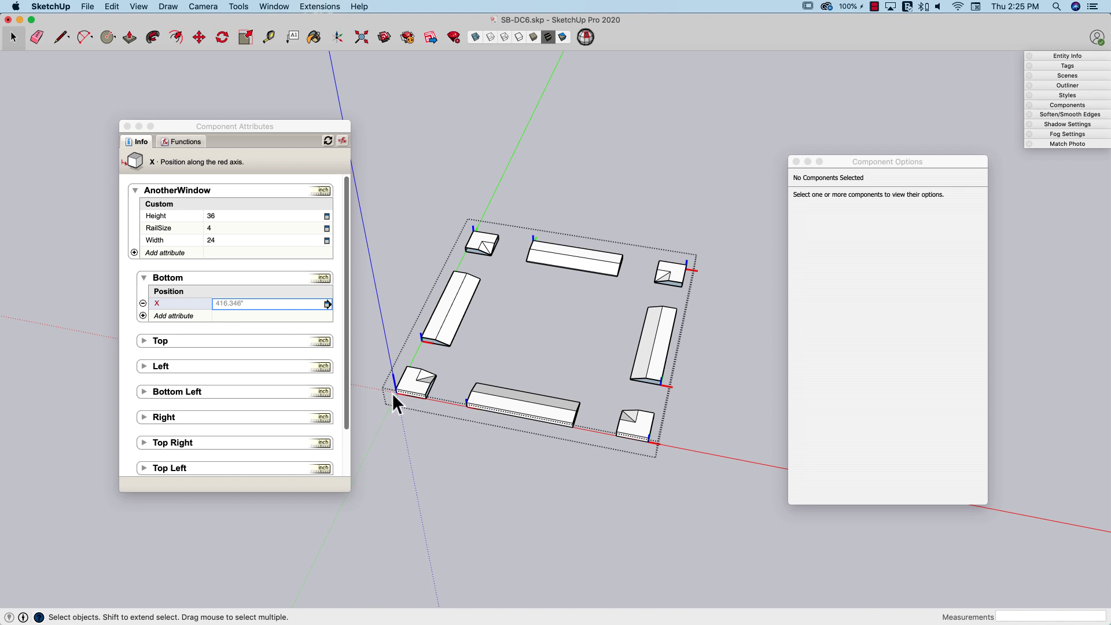
Set the Bottom rail's X position to the formula =AnotherWindow!RailSize.
{"action": "left_click", "coordinate": [242, 305]}
{"action": "left_click_drag", "start_coordinate": [263, 305], "coordinate": [200, 292]}
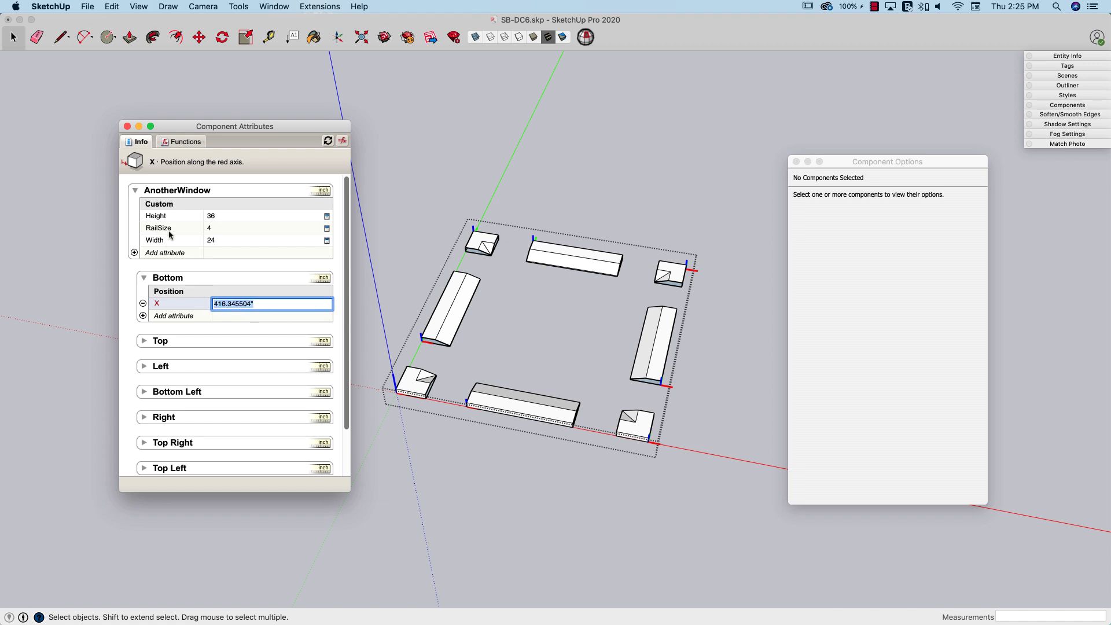
{"action": "type", "text": "="}
{"action": "left_click", "coordinate": [161, 227]}
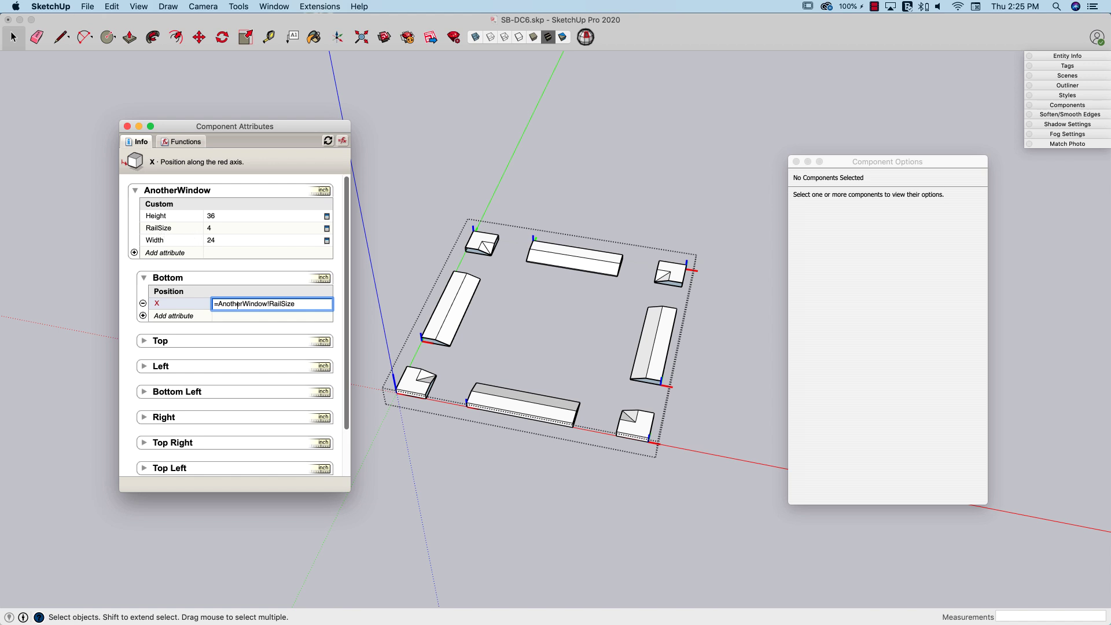
{"action": "key", "text": "Return"}
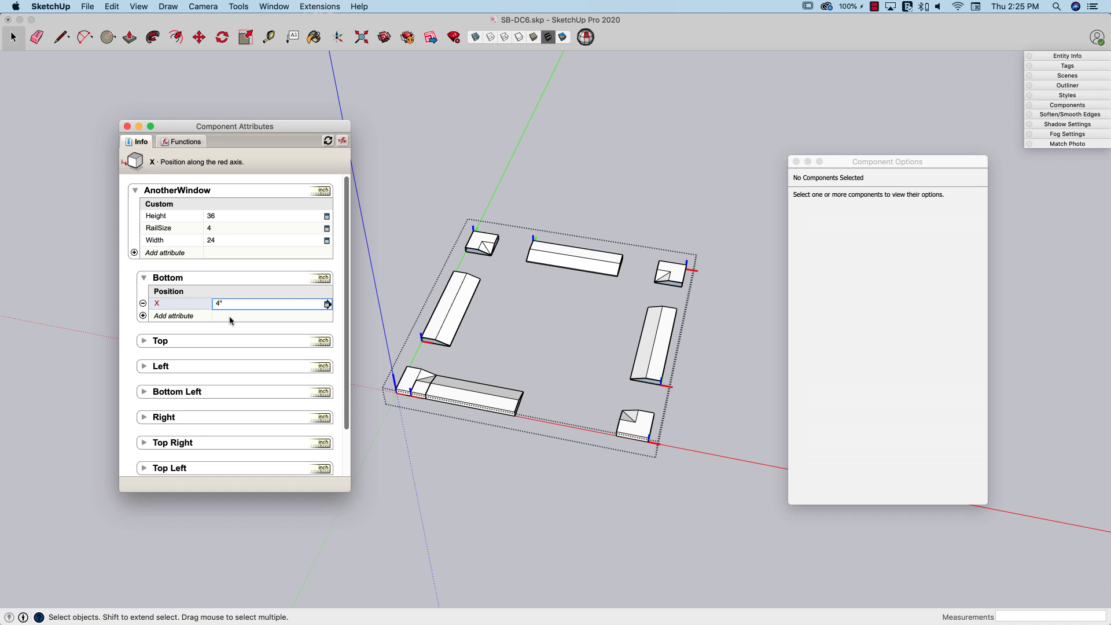
Add the size attributes LenX and LenY to the Bottom rail.
{"action": "left_click", "coordinate": [143, 315]}
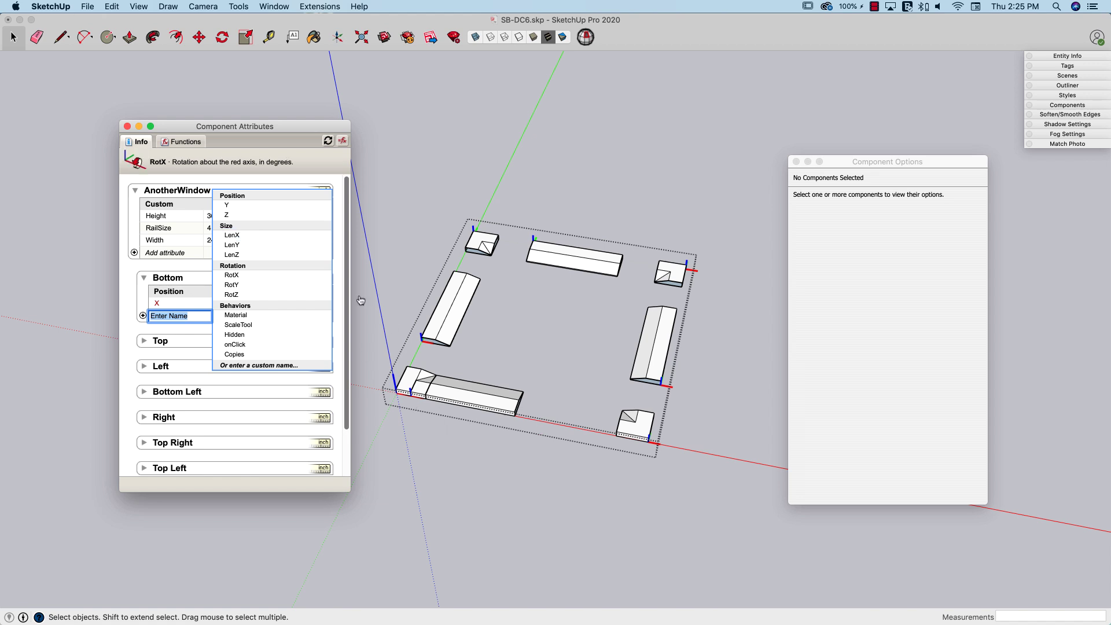
{"action": "left_click", "coordinate": [235, 237]}
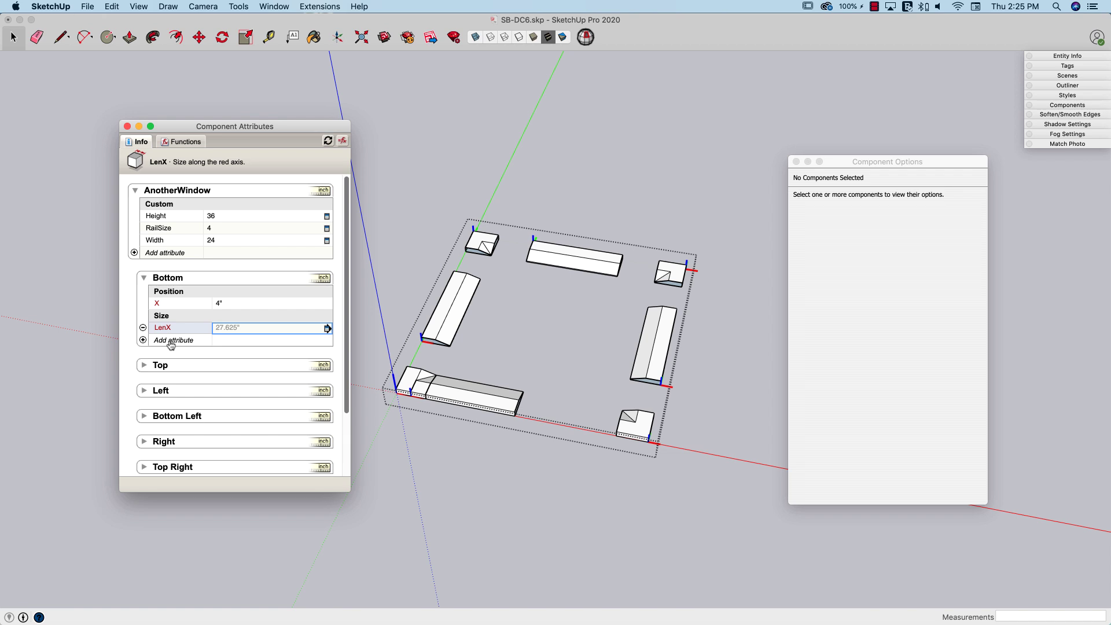
{"action": "left_click", "coordinate": [143, 342]}
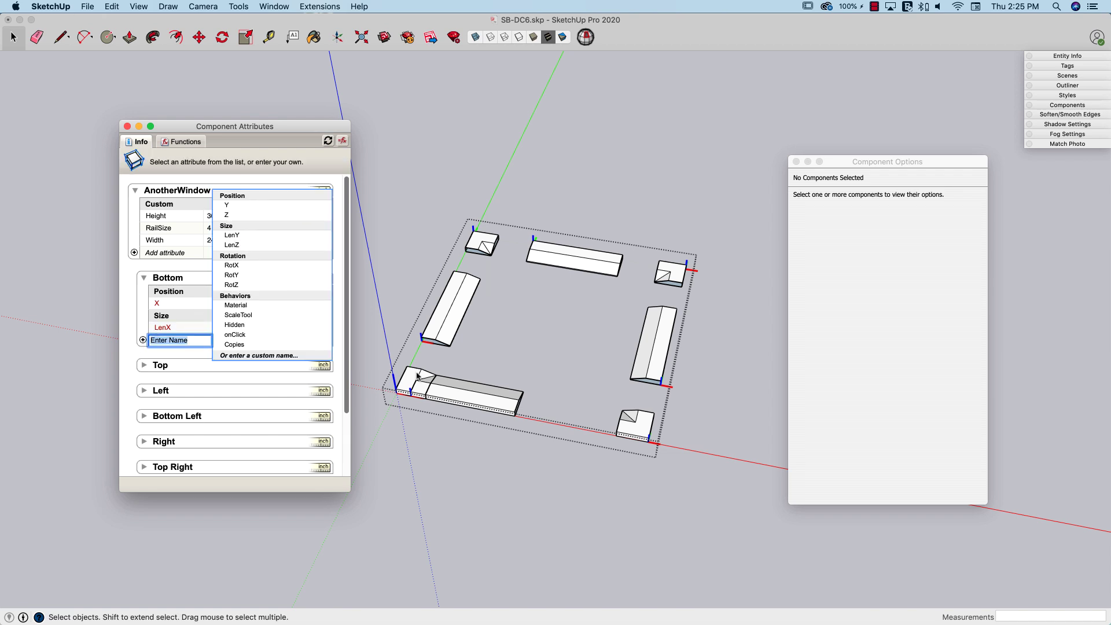
{"action": "left_click", "coordinate": [238, 236]}
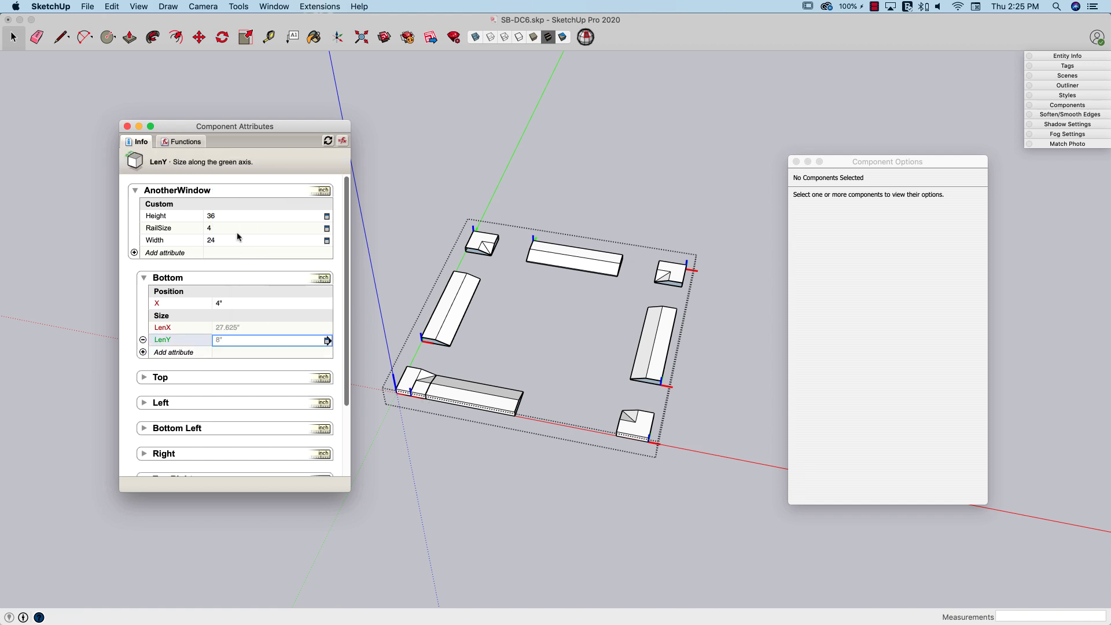
Set the Bottom rail's LenX to =AnotherWindow!Width-AnotherWindow!RailSize-AnotherWindow!RailSize.
{"action": "left_click", "coordinate": [215, 328]}
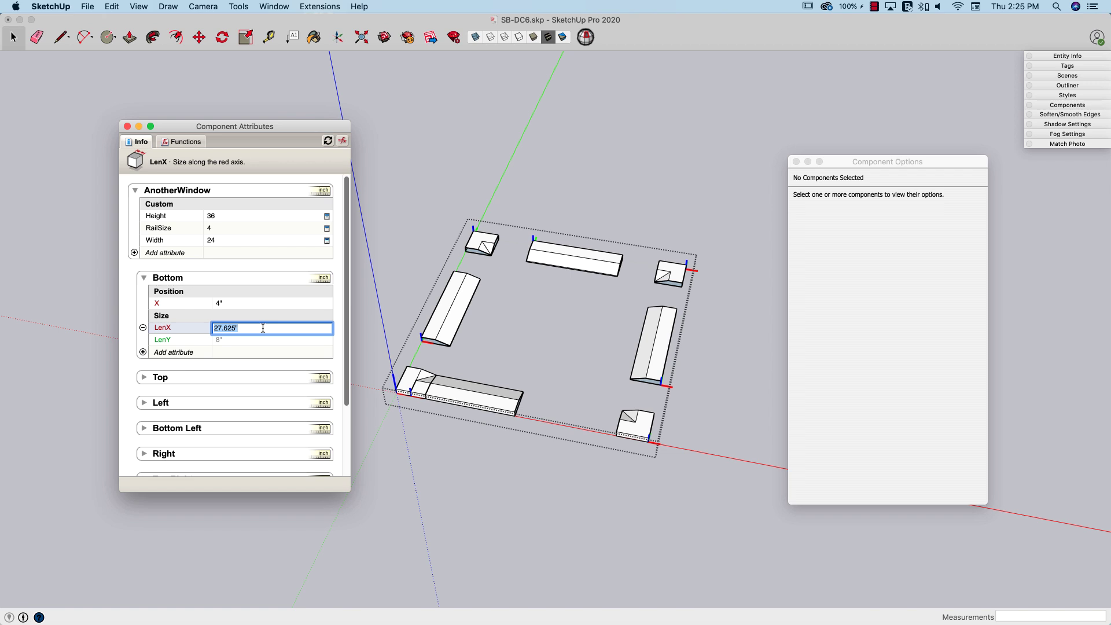
{"action": "key", "text": "BackSpace"}
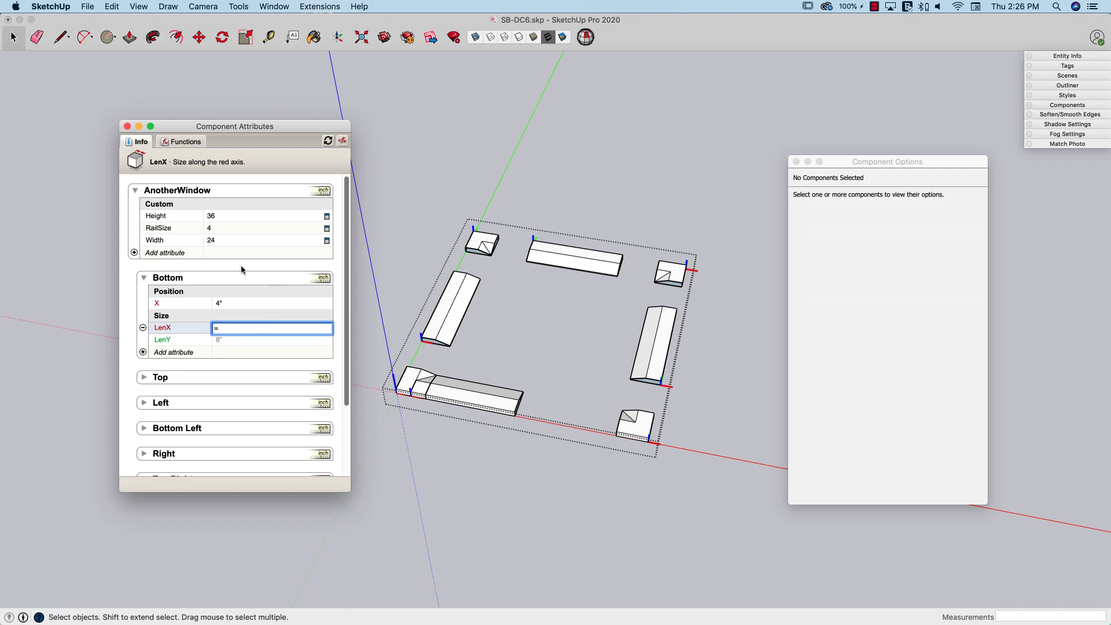
{"action": "left_click", "coordinate": [212, 241]}
{"action": "type", "text": "-"}
{"action": "left_click", "coordinate": [210, 229]}
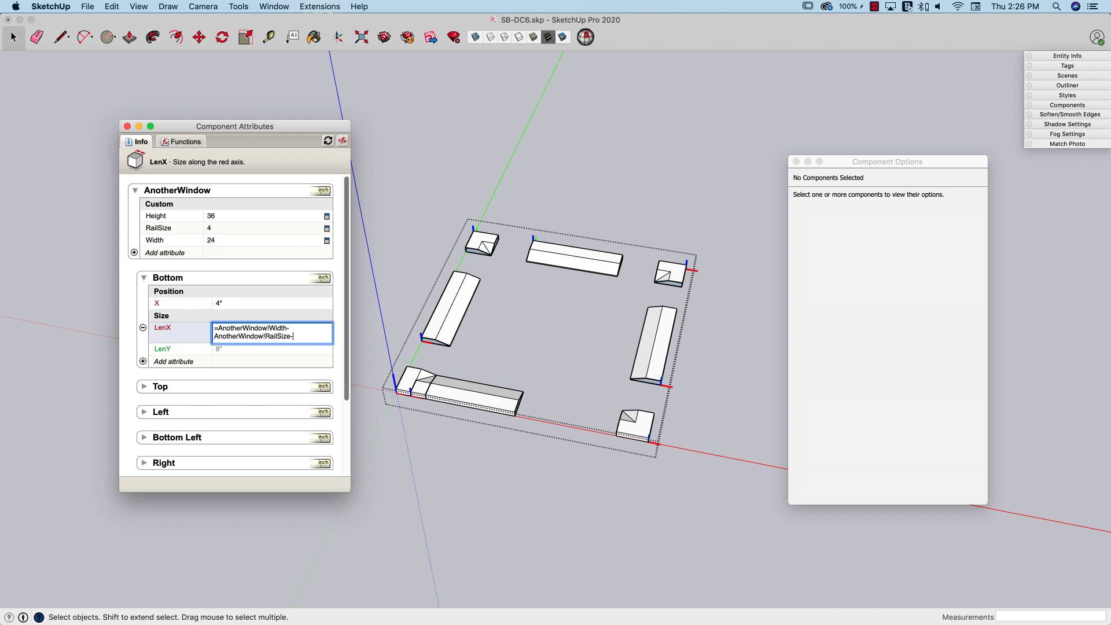
{"action": "type", "text": "-"}
{"action": "left_click", "coordinate": [210, 229]}
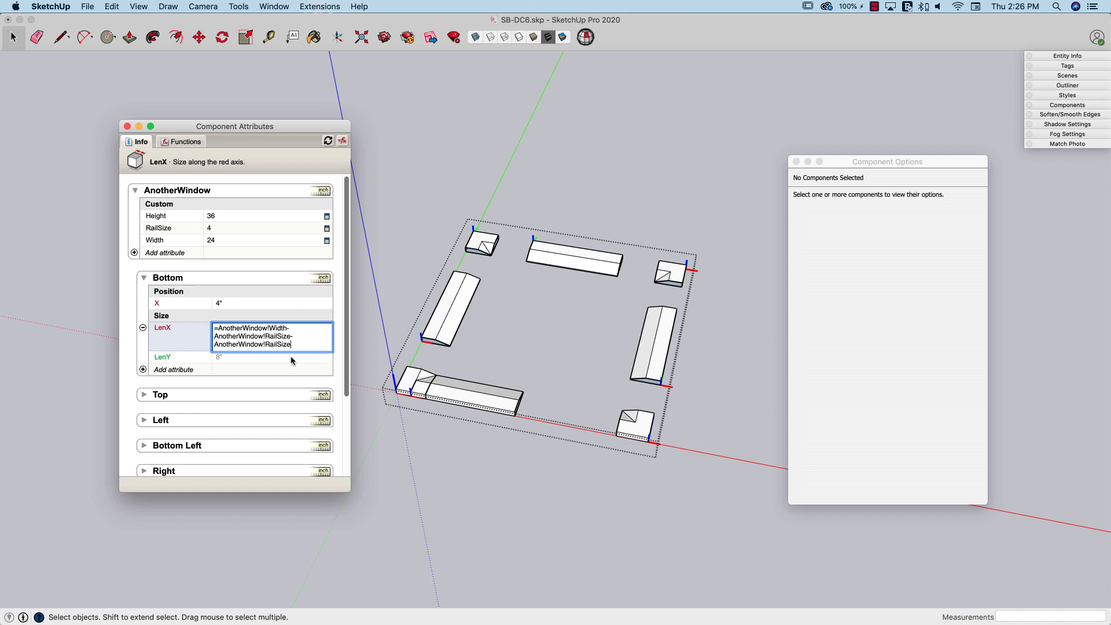
{"action": "key", "text": "Return"}
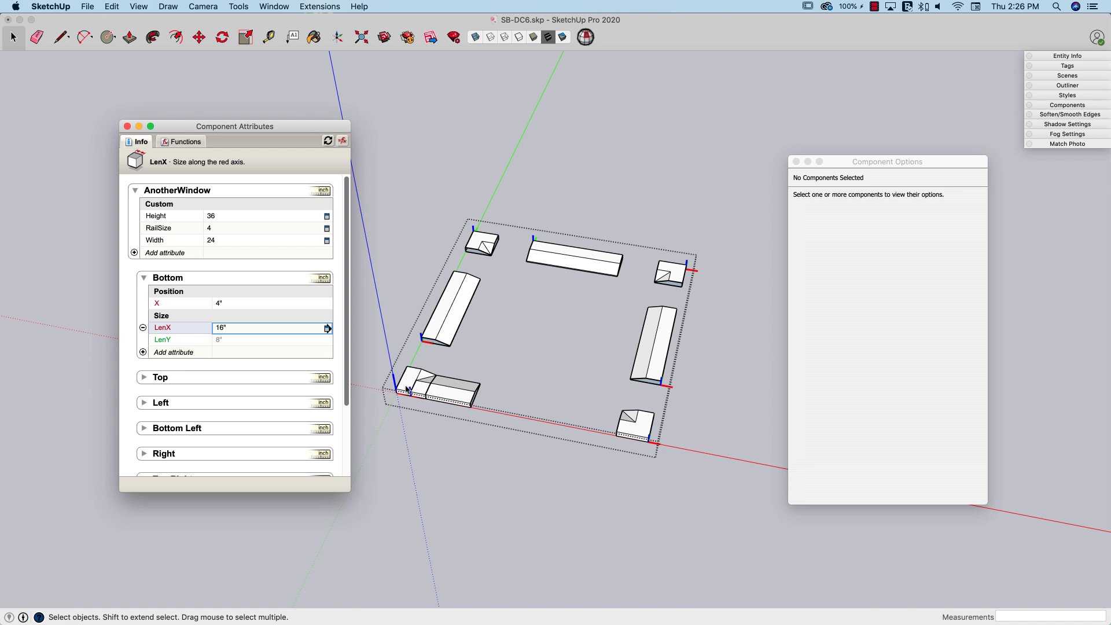
Set the Bottom rail's LenY to =AnotherWindow!RailSize and copy that formula for reuse.
{"action": "left_click", "coordinate": [223, 341]}
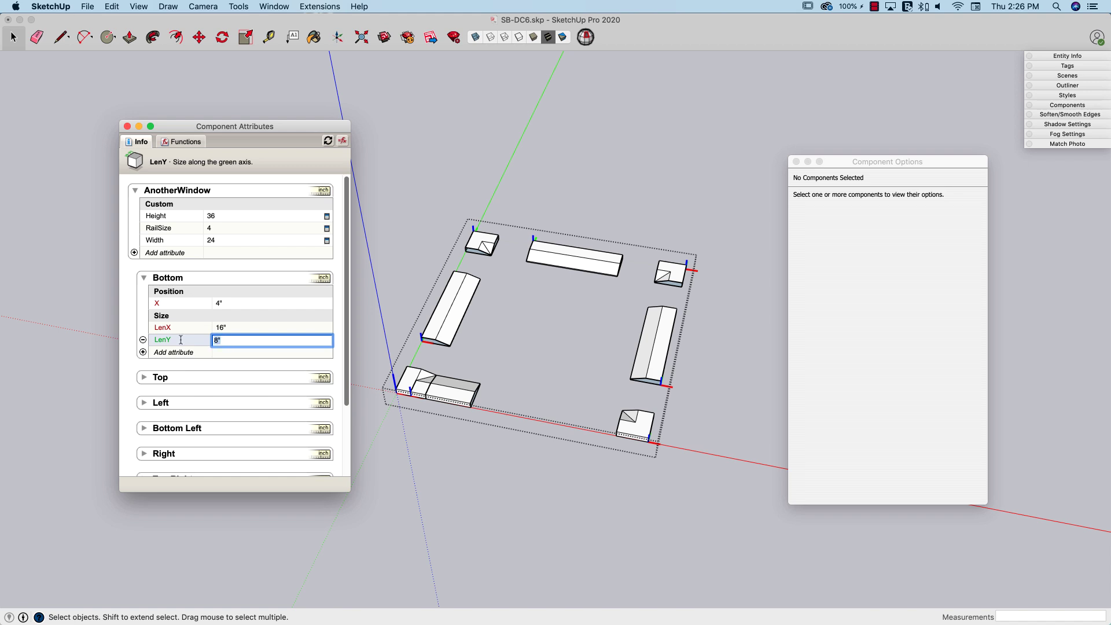
{"action": "type", "text": "="}
{"action": "left_click", "coordinate": [172, 228]}
{"action": "left_click_drag", "start_coordinate": [300, 341], "coordinate": [211, 340]}
{"action": "key", "text": "super+c"}
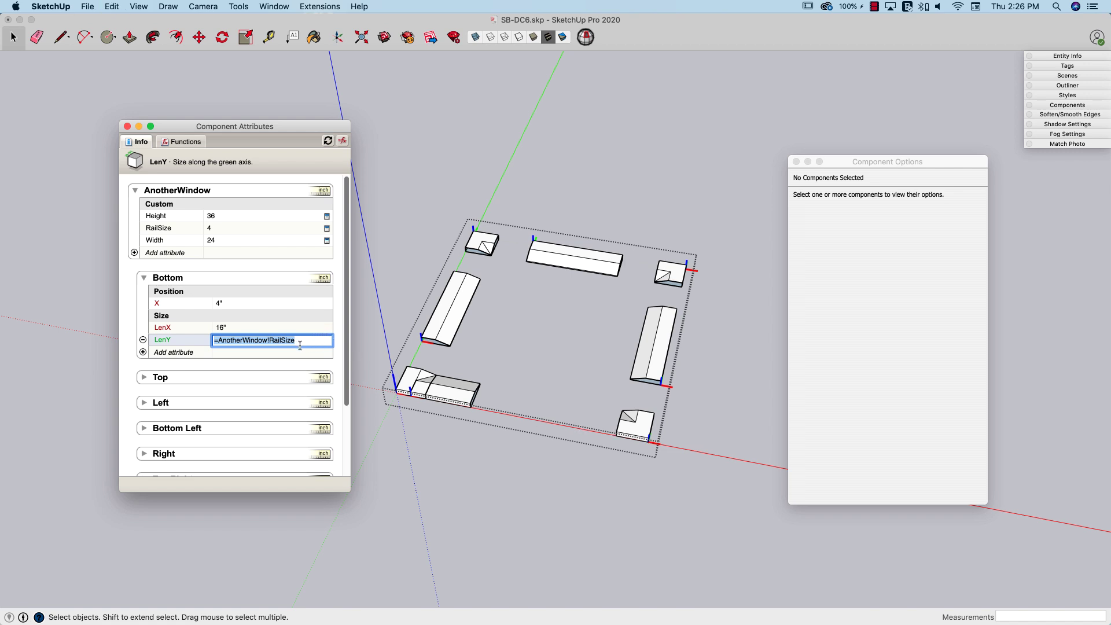
{"action": "key", "text": "Return"}
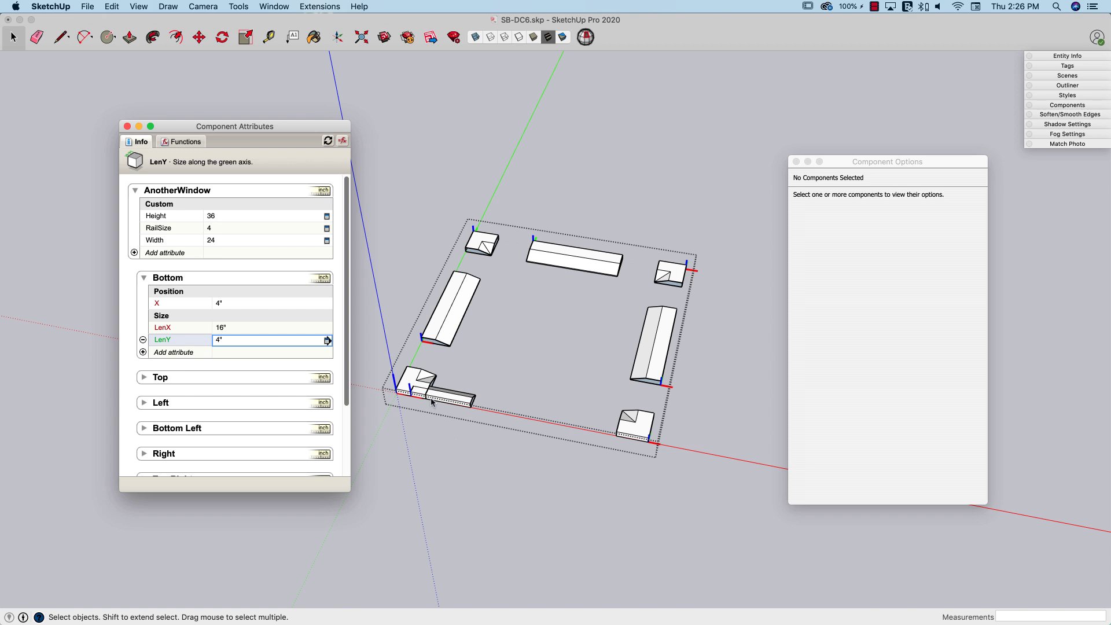
Display the component attributes as formulas instead of values.
{"action": "scroll", "coordinate": [431, 400], "scroll_direction": "up", "scroll_amount": 2}
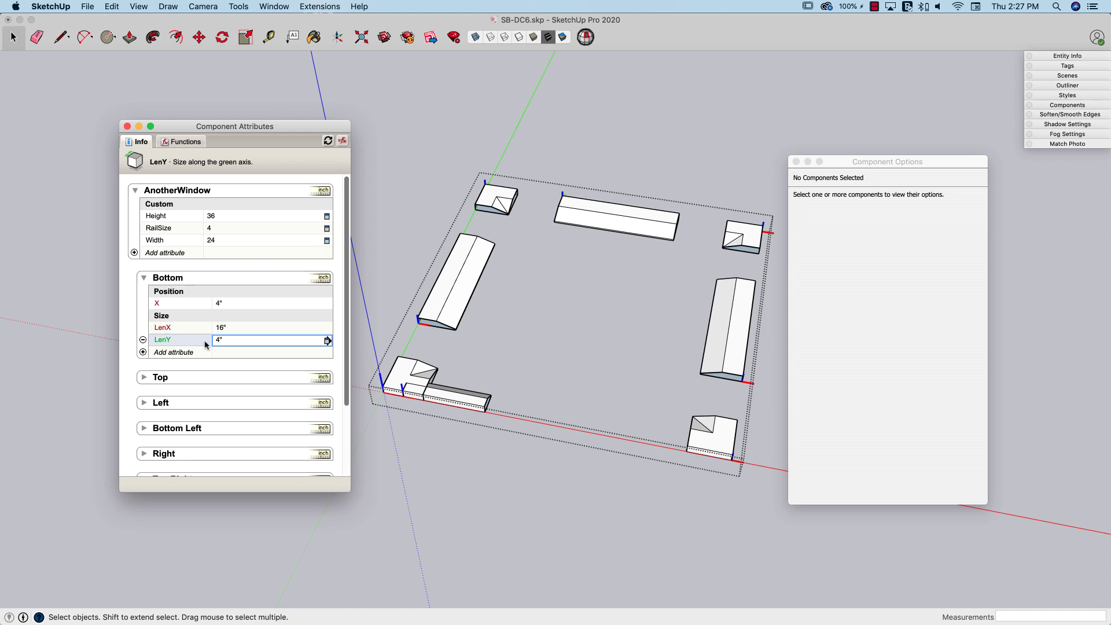
{"action": "left_click", "coordinate": [342, 141]}
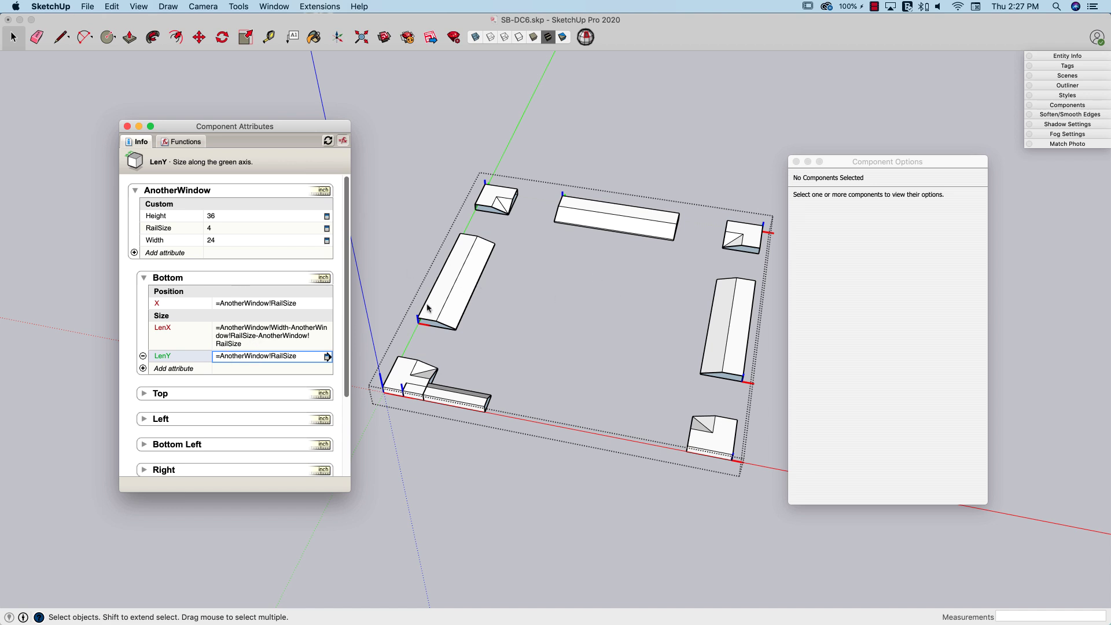
{"action": "scroll", "coordinate": [165, 368], "scroll_direction": "down", "scroll_amount": 2}
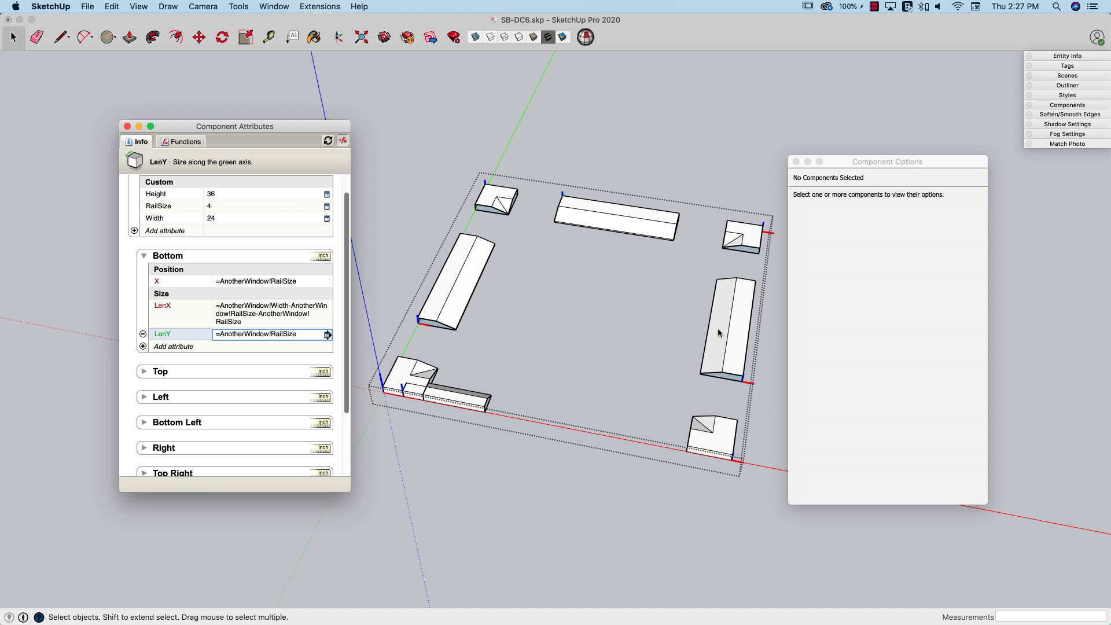
Add the position attributes X and Y and the size attributes LenX and LenY to the Right rail.
{"action": "left_click", "coordinate": [144, 447]}
{"action": "scroll", "coordinate": [144, 447], "scroll_direction": "down", "scroll_amount": 5}
{"action": "left_click", "coordinate": [142, 375]}
{"action": "left_click", "coordinate": [229, 215]}
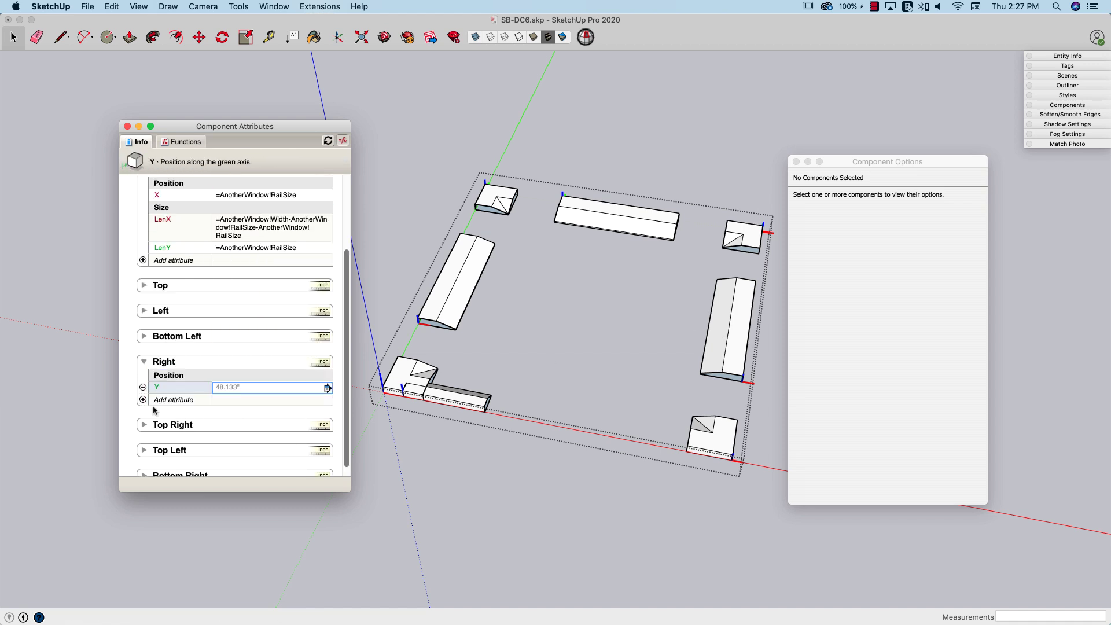
{"action": "left_click", "coordinate": [143, 399]}
{"action": "left_click", "coordinate": [229, 239]}
{"action": "left_click", "coordinate": [143, 411]}
{"action": "left_click", "coordinate": [232, 283]}
{"action": "left_click", "coordinate": [143, 435]}
{"action": "left_click", "coordinate": [236, 320]}
Set the Right rail's X position to =AnotherWindow!Width.
{"action": "left_click", "coordinate": [215, 387]}
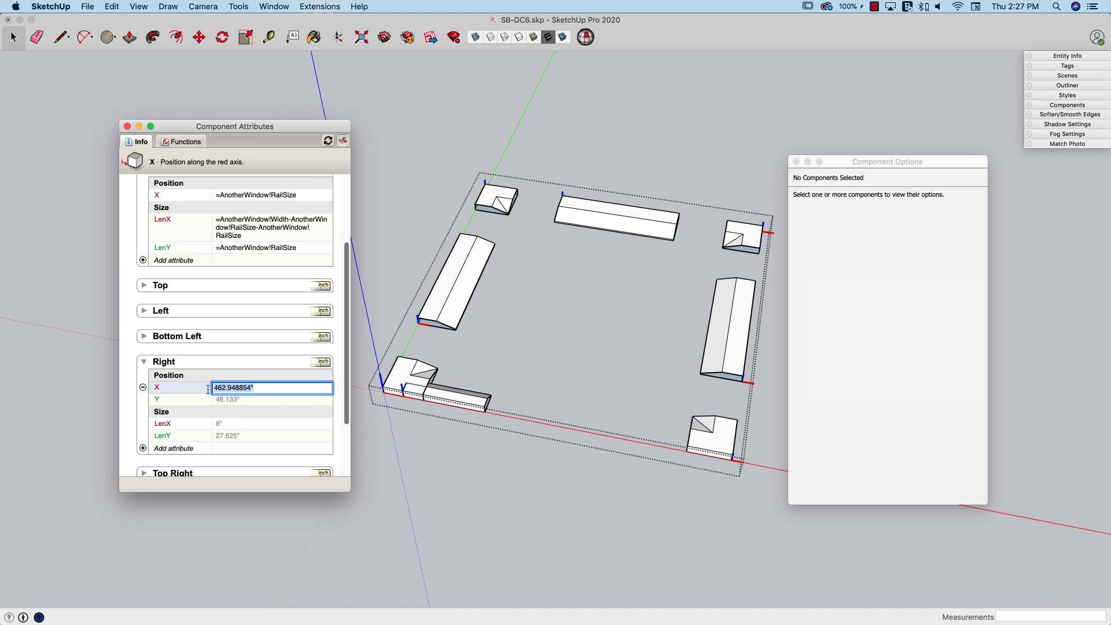
{"action": "type", "text": "="}
{"action": "scroll", "coordinate": [260, 255], "scroll_direction": "up", "scroll_amount": 4}
{"action": "left_click", "coordinate": [153, 240]}
{"action": "key", "text": "Return"}
Set both the Y position and the LenX of the Right rail to the copied formula =AnotherWindow!RailSize.
{"action": "scroll", "coordinate": [223, 360], "scroll_direction": "down", "scroll_amount": 5}
{"action": "left_click", "coordinate": [223, 359]}
{"action": "key", "text": "super+v"}
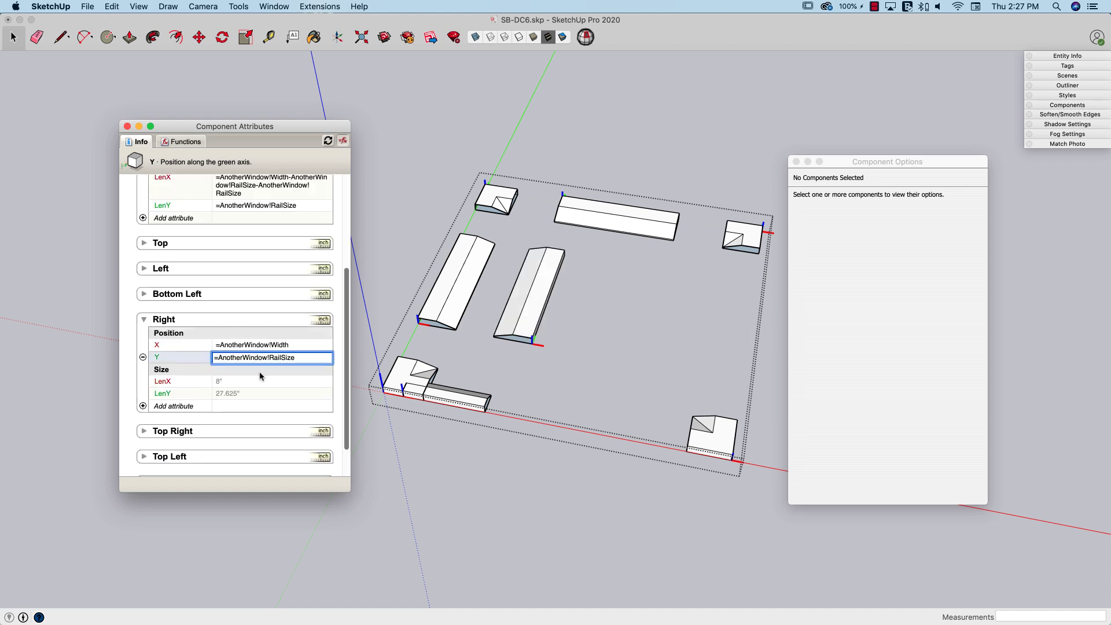
{"action": "key", "text": "Return"}
{"action": "left_click", "coordinate": [224, 381]}
{"action": "key", "text": "super+v"}
{"action": "key", "text": "Return"}
Set the Right rail's LenY to =AnotherWindow!Height-AnotherWindow!RailSize-AnotherWindow!RailSize.
{"action": "left_click", "coordinate": [249, 393]}
{"action": "type", "text": "="}
{"action": "scroll", "coordinate": [248, 324], "scroll_direction": "up", "scroll_amount": 4}
{"action": "left_click", "coordinate": [216, 219]}
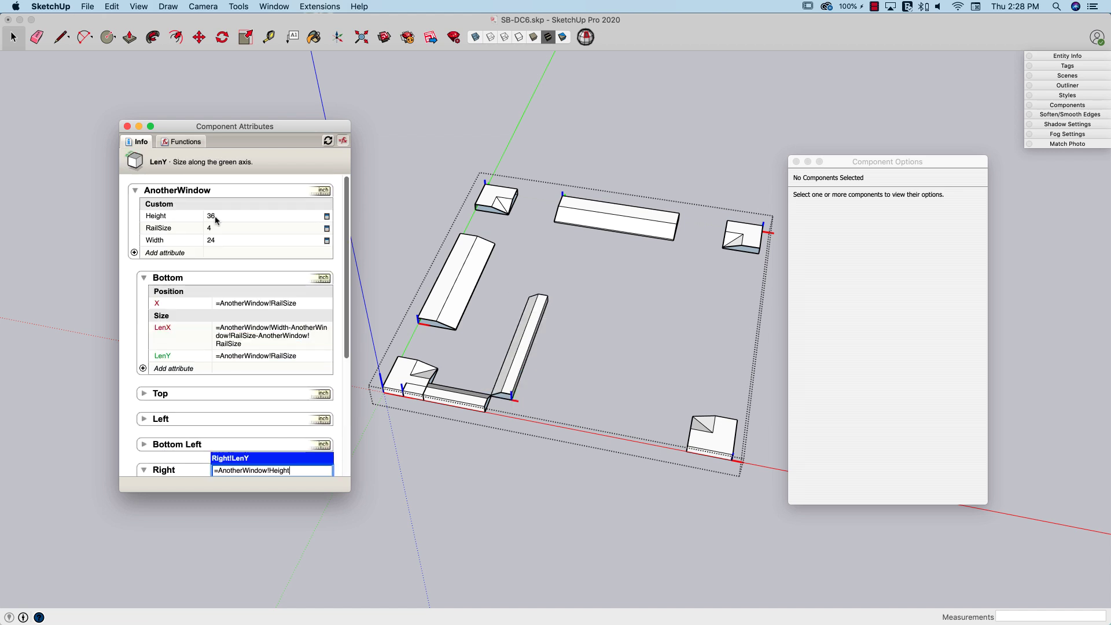
{"action": "type", "text": "-"}
{"action": "left_click", "coordinate": [214, 229]}
{"action": "type", "text": "-"}
{"action": "left_click", "coordinate": [214, 229]}
{"action": "scroll", "coordinate": [241, 287], "scroll_direction": "down", "scroll_amount": 4}
{"action": "key", "text": "Return"}
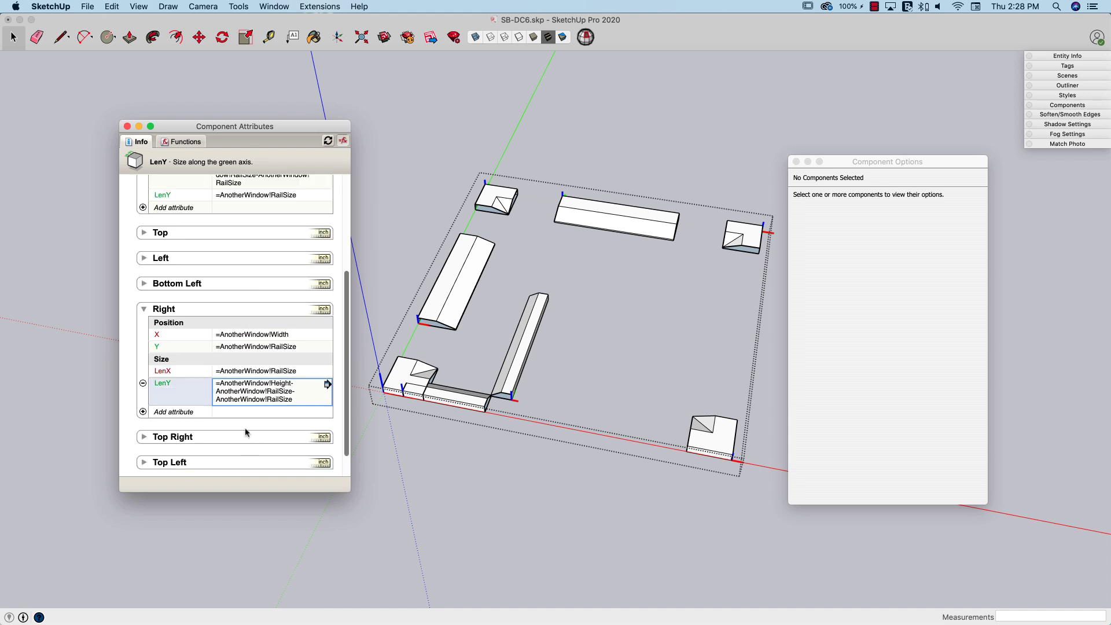
Add the position attributes X and Y and the size attributes LenX and LenY to the Left rail.
{"action": "scroll", "coordinate": [155, 277], "scroll_direction": "up", "scroll_amount": 2}
{"action": "left_click", "coordinate": [144, 293]}
{"action": "left_click", "coordinate": [151, 305]}
{"action": "left_click", "coordinate": [231, 205]}
{"action": "left_click", "coordinate": [232, 205]}
{"action": "left_click", "coordinate": [168, 341]}
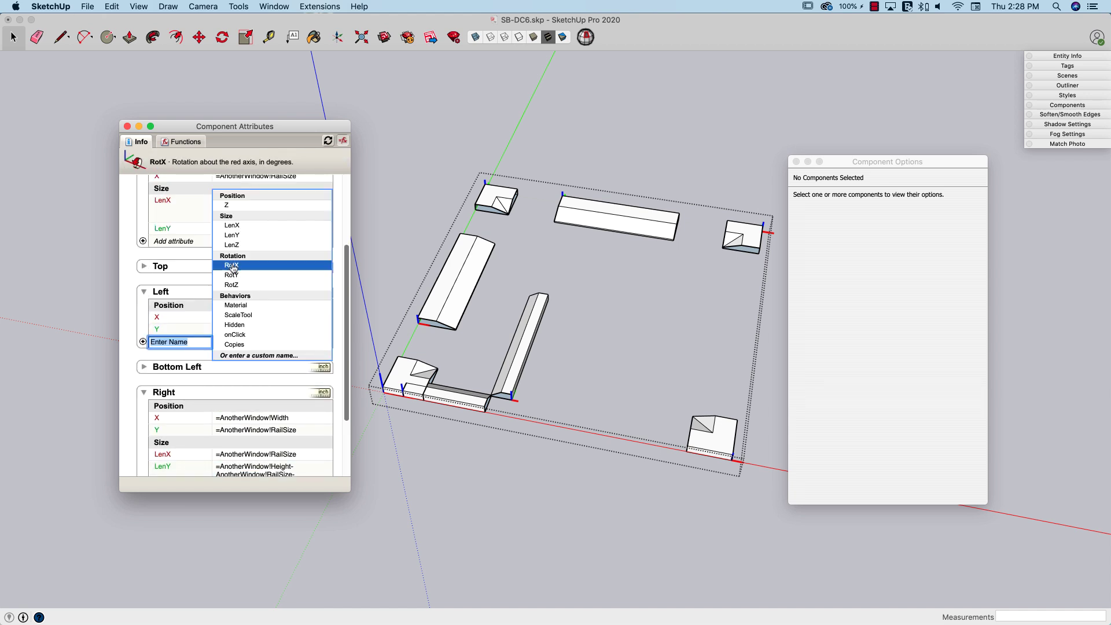
{"action": "left_click", "coordinate": [232, 225]}
{"action": "left_click", "coordinate": [167, 365]}
{"action": "left_click", "coordinate": [231, 249]}
Remove the X position attribute from the Left rail.
{"action": "left_click", "coordinate": [157, 318]}
{"action": "left_click", "coordinate": [143, 317]}
{"action": "left_click", "coordinate": [623, 216]}
Set both the Y position and the LenX of the Left rail to the copied formula =AnotherWindow!RailSize.
{"action": "left_click", "coordinate": [258, 318]}
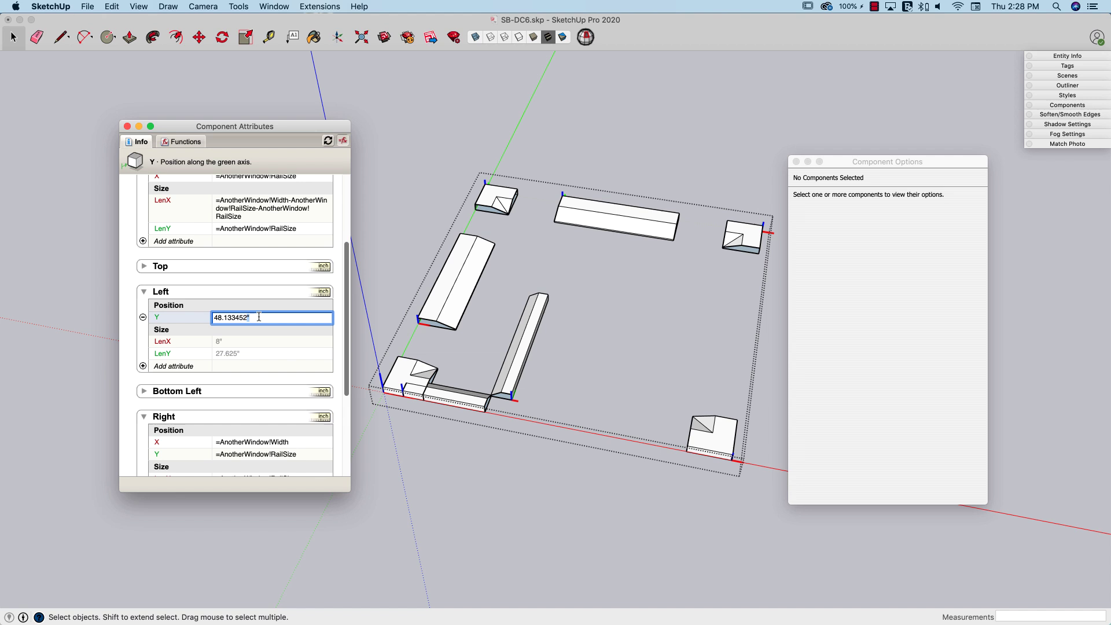
{"action": "key", "text": "super+v"}
{"action": "key", "text": "Return"}
{"action": "left_click", "coordinate": [219, 341]}
{"action": "key", "text": "super+v"}
{"action": "key", "text": "Return"}
Set the Left rail's LenY to =AnotherWindow!Height-AnotherWindow!RailSize-AnotherWindow!RailSize.
{"action": "scroll", "coordinate": [228, 348], "scroll_direction": "down", "scroll_amount": 1}
{"action": "left_click", "coordinate": [221, 329]}
{"action": "type", "text": "="}
{"action": "scroll", "coordinate": [221, 332], "scroll_direction": "up", "scroll_amount": 3}
{"action": "left_click", "coordinate": [160, 217]}
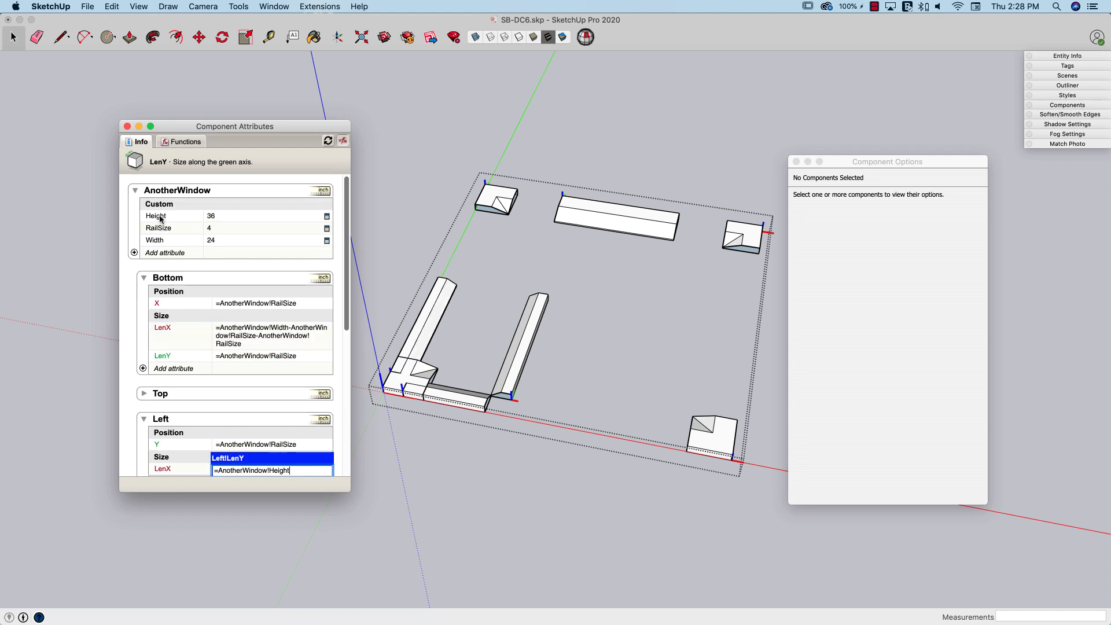
{"action": "key", "text": "super+v"}
{"action": "key", "text": "super+v"}
{"action": "scroll", "coordinate": [253, 376], "scroll_direction": "down", "scroll_amount": 3}
{"action": "left_click", "coordinate": [267, 335]}
{"action": "key", "text": "BackSpace"}
{"action": "type", "text": "-"}
{"action": "key", "text": "Return"}
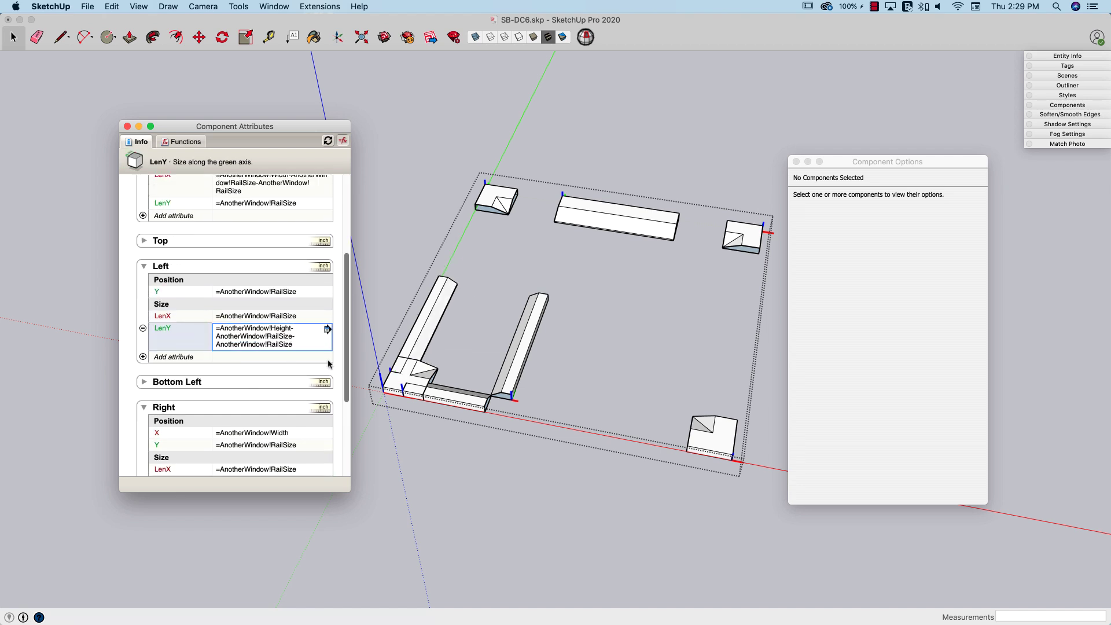
Add the position attributes X and Y and the size attributes LenX and LenY to the Top rail.
{"action": "left_click", "coordinate": [144, 240]}
{"action": "left_click", "coordinate": [174, 253]}
{"action": "left_click", "coordinate": [173, 276]}
{"action": "left_click", "coordinate": [174, 290]}
{"action": "left_click", "coordinate": [227, 327]}
{"action": "left_click", "coordinate": [193, 317]}
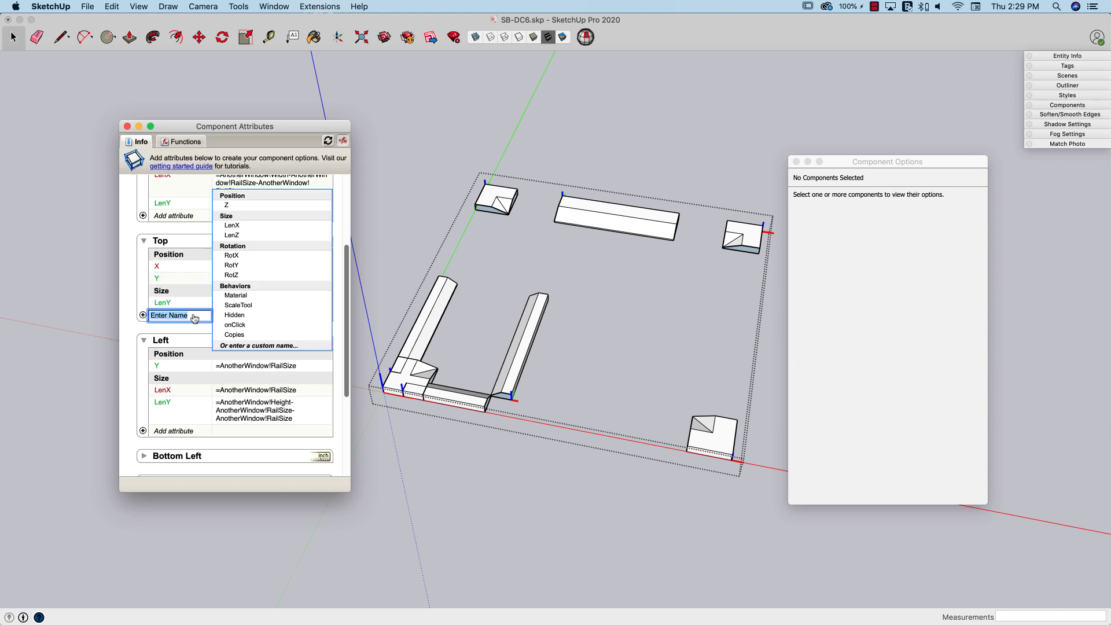
{"action": "left_click", "coordinate": [227, 231]}
Set the Top rail's X position to the copied formula =AnotherWindow!RailSize.
{"action": "left_click", "coordinate": [246, 268]}
{"action": "key", "text": "super+v"}
{"action": "key", "text": "Return"}
Set the Top rail's Y position to the formula =AnotherWindow!Height.
{"action": "left_click", "coordinate": [236, 280]}
{"action": "type", "text": "-"}
{"action": "key", "text": "BackSpace"}
{"action": "type", "text": "="}
{"action": "scroll", "coordinate": [226, 249], "scroll_direction": "up", "scroll_amount": 3}
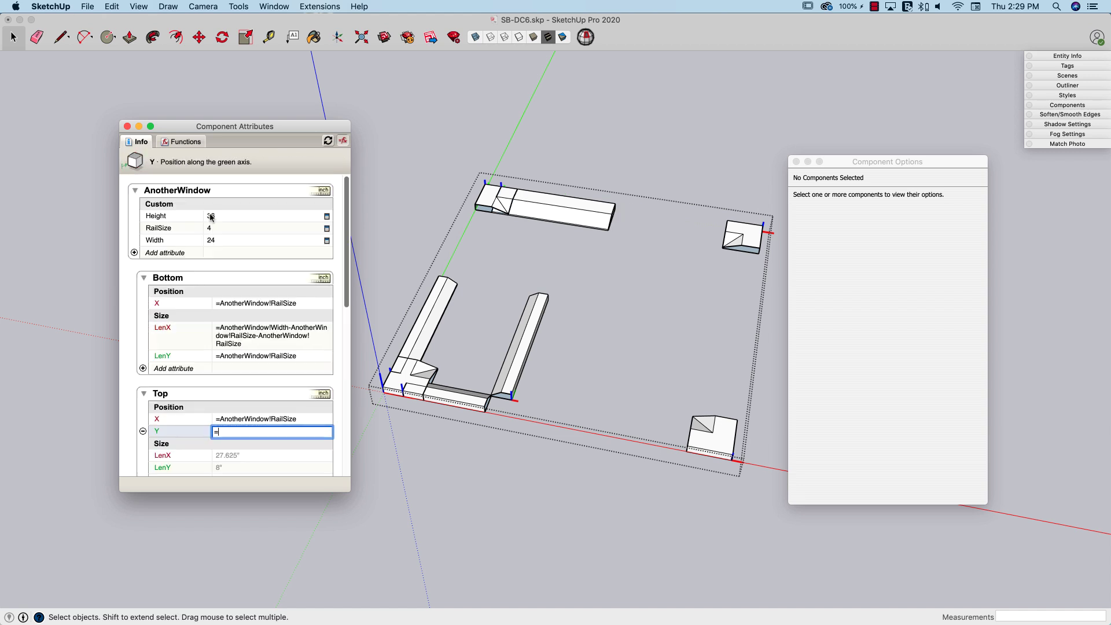
{"action": "left_click", "coordinate": [210, 217]}
{"action": "key", "text": "Return"}
Set the Top rail's LenY to the copied formula =AnotherWindow!RailSize.
{"action": "scroll", "coordinate": [215, 248], "scroll_direction": "down", "scroll_amount": 3}
{"action": "left_click", "coordinate": [217, 304]}
{"action": "type", "text": "=AnotherWindow!RailSize"}
{"action": "key", "text": "Return"}
Set the Top rail's LenX to =AnotherWindow!Width-AnotherWindow!RailSize-AnotherWindow!RailSize.
{"action": "left_click", "coordinate": [223, 291]}
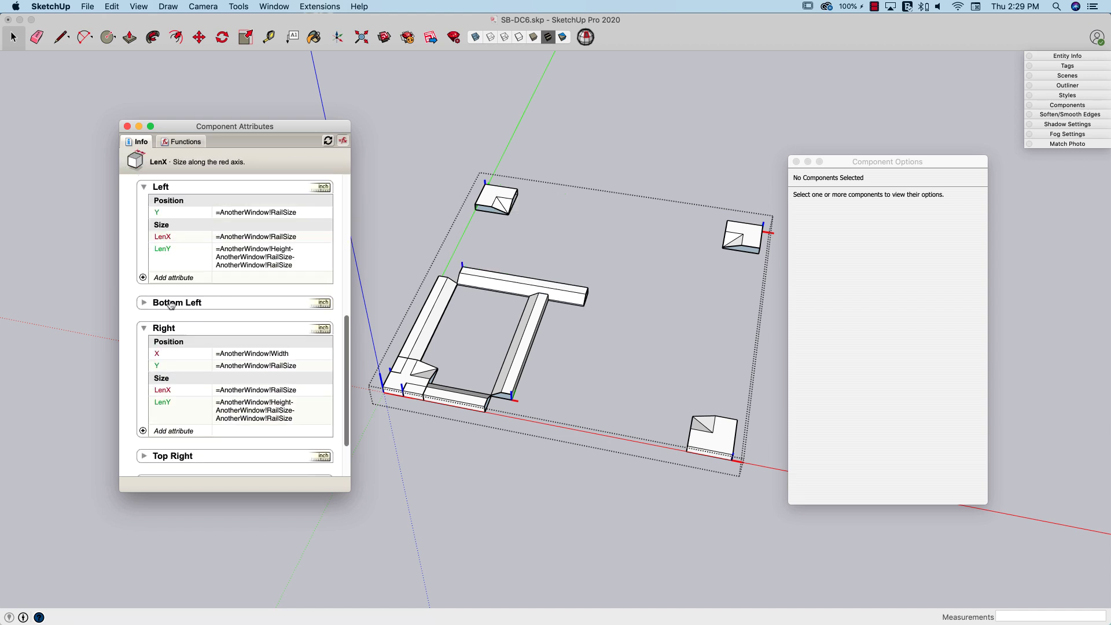
{"action": "type", "text": "=AnotherWindow!Width-AnotherWindow!RailSize-AnotherWindow!RailSize"}
{"action": "key", "text": "Return"}
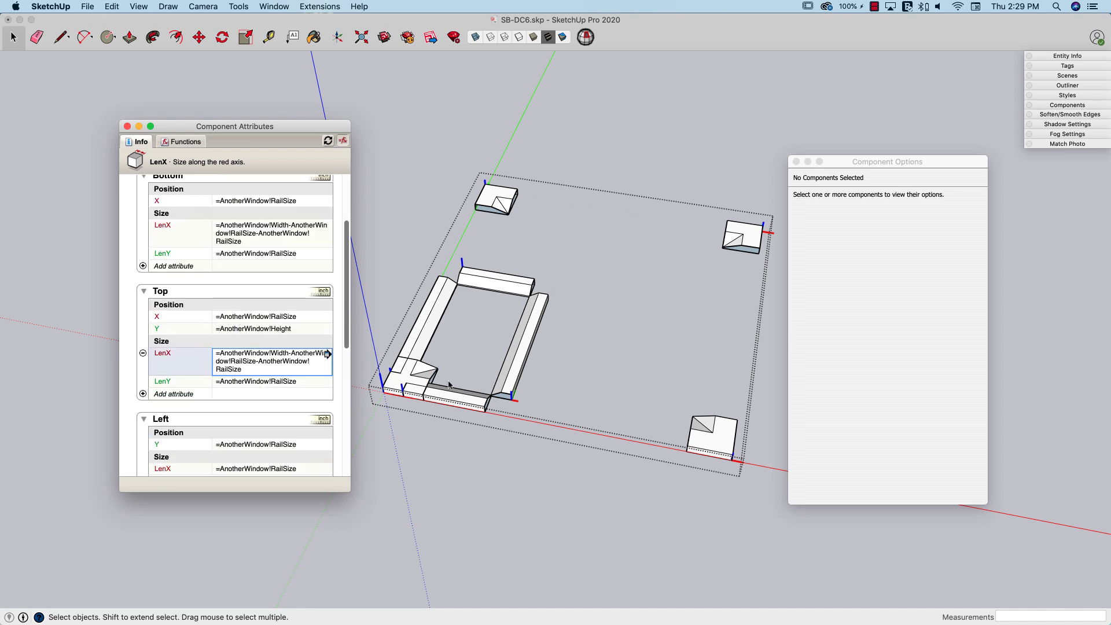
{"action": "middle_click_drag", "start_coordinate": [450, 384], "coordinate": [506, 435]}
Collapse the attribute lists of the Bottom, Top, Left and Right rails and expand the Bottom Left corner block's list.
{"action": "scroll", "coordinate": [434, 407], "scroll_direction": "up", "scroll_amount": 3}
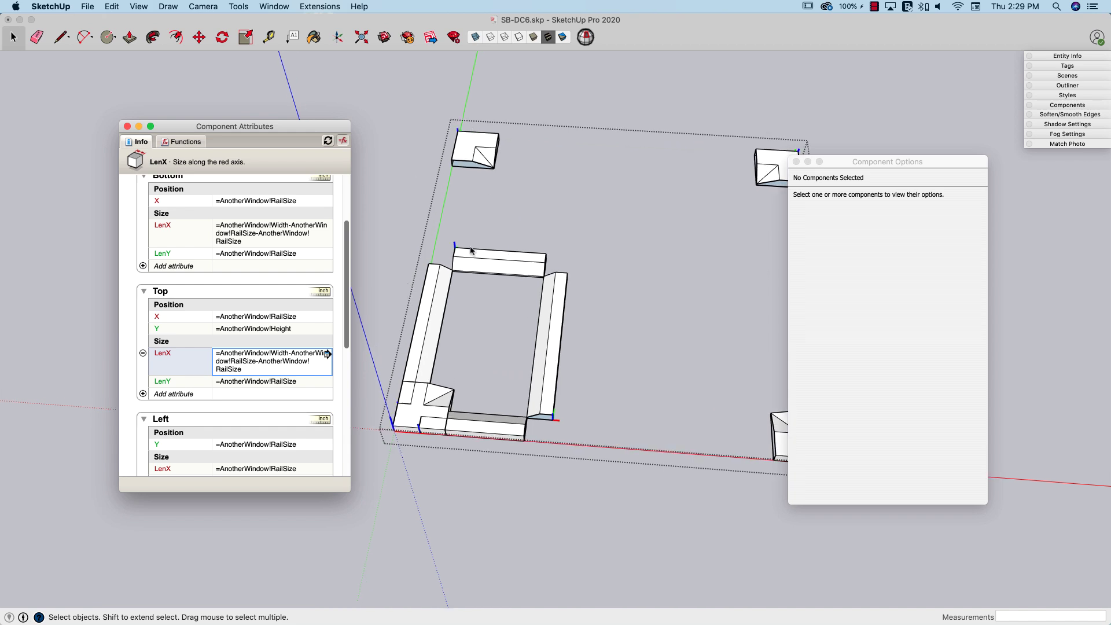
{"action": "left_click", "coordinate": [143, 278]}
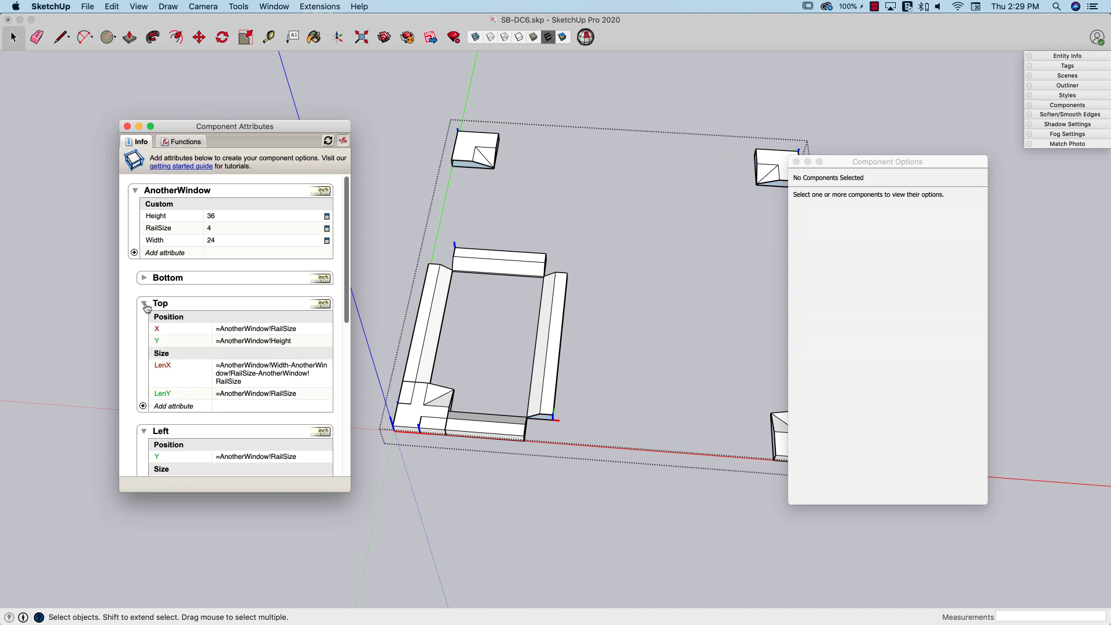
{"action": "left_click", "coordinate": [144, 303]}
{"action": "left_click", "coordinate": [143, 328]}
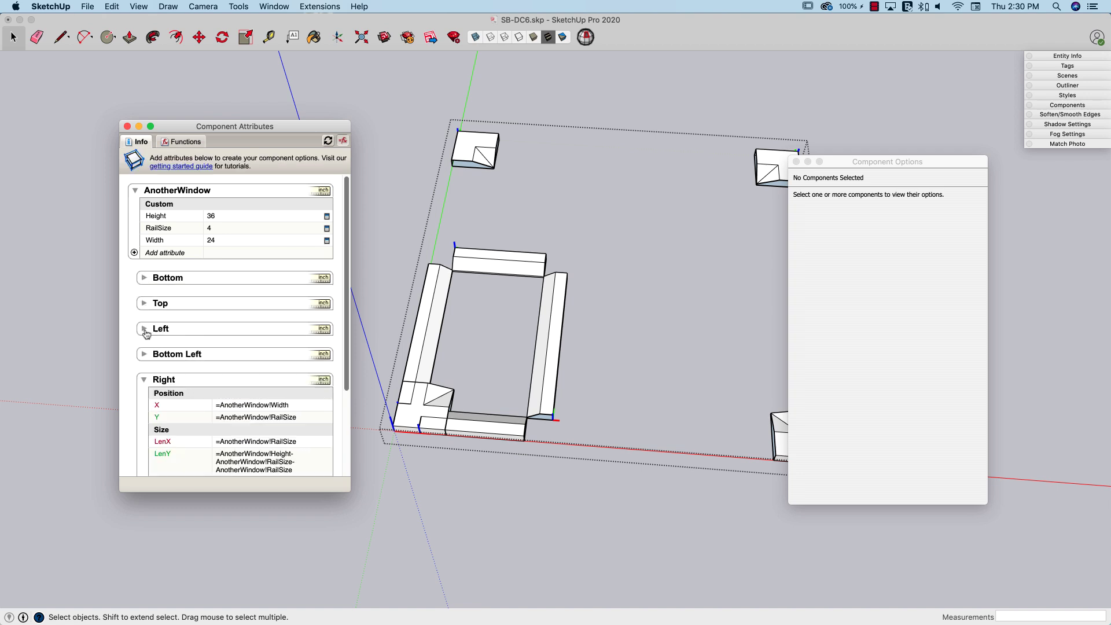
{"action": "left_click", "coordinate": [145, 380]}
{"action": "scroll", "coordinate": [153, 350], "scroll_direction": "down", "scroll_amount": 2}
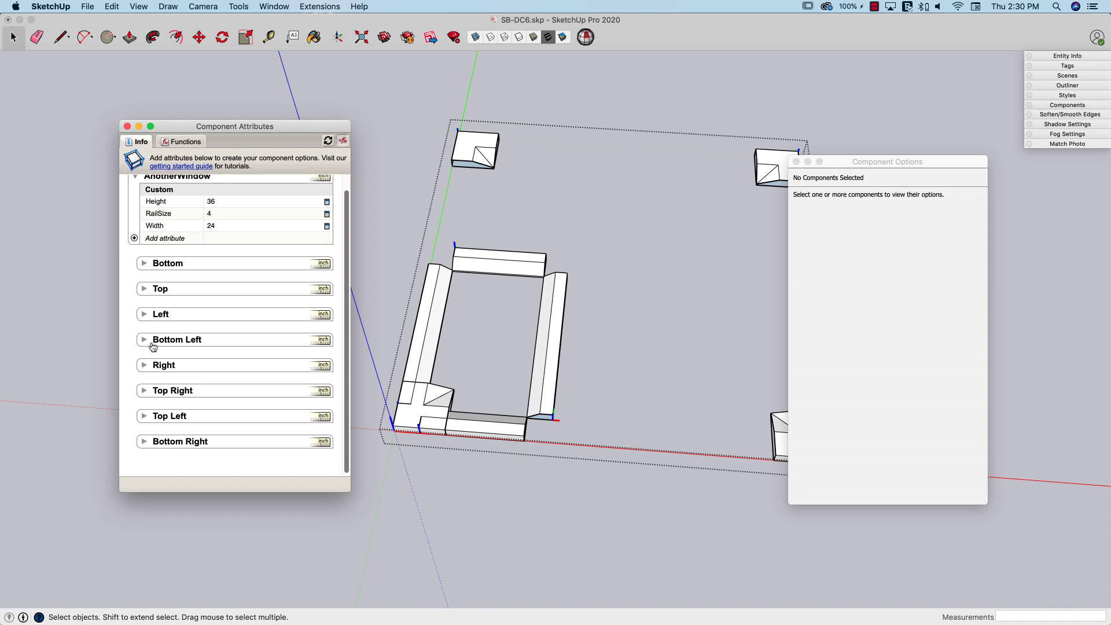
{"action": "left_click", "coordinate": [145, 342]}
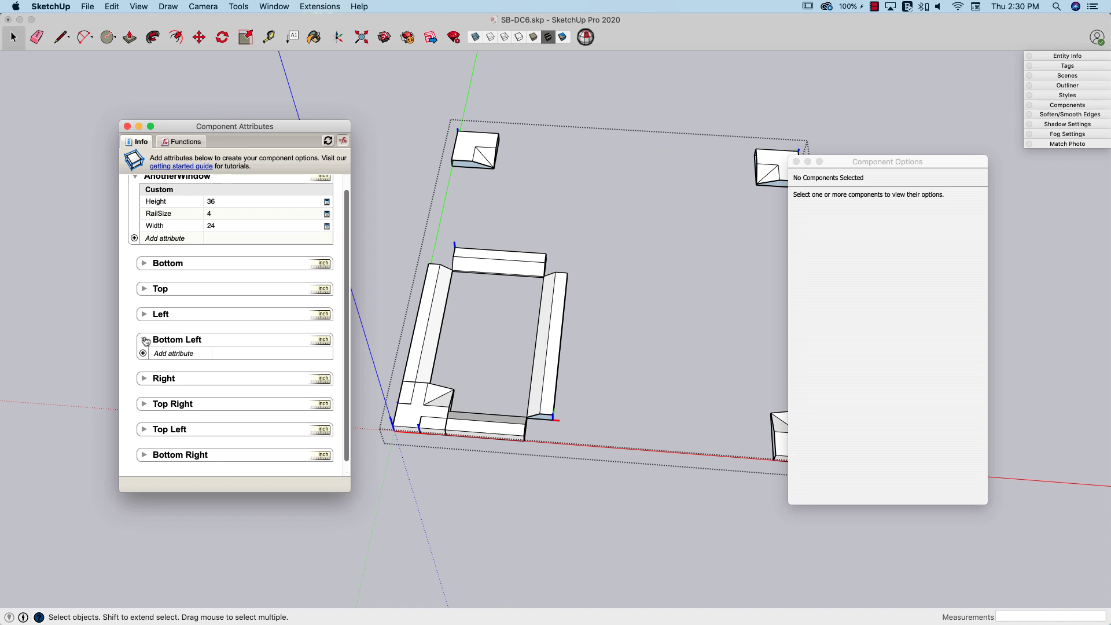
{"action": "left_click", "coordinate": [144, 343]}
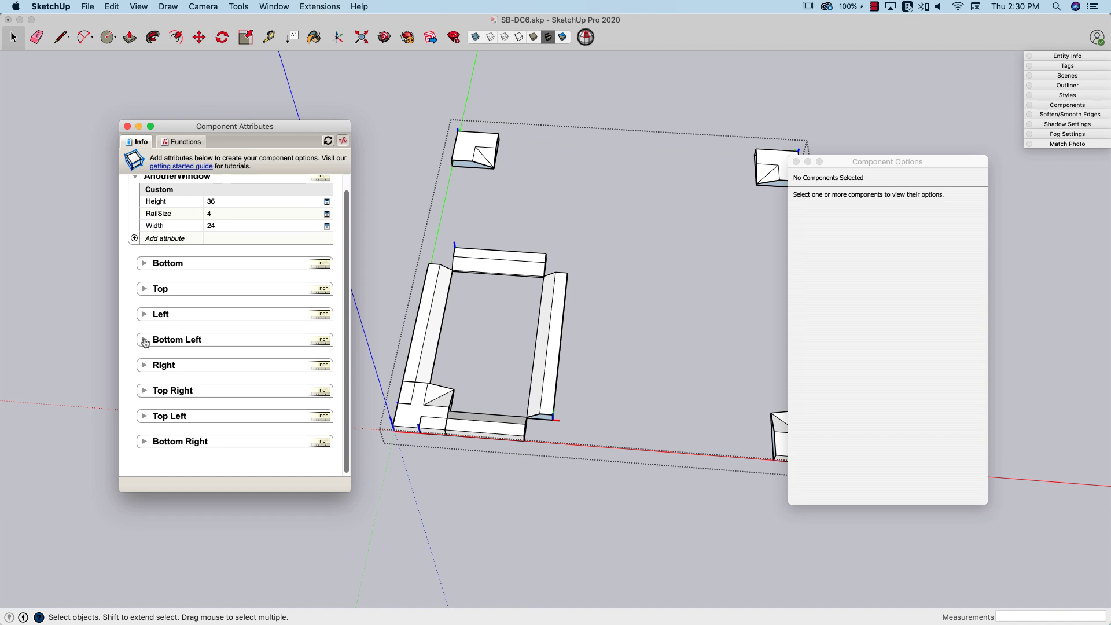
{"action": "left_click", "coordinate": [145, 343]}
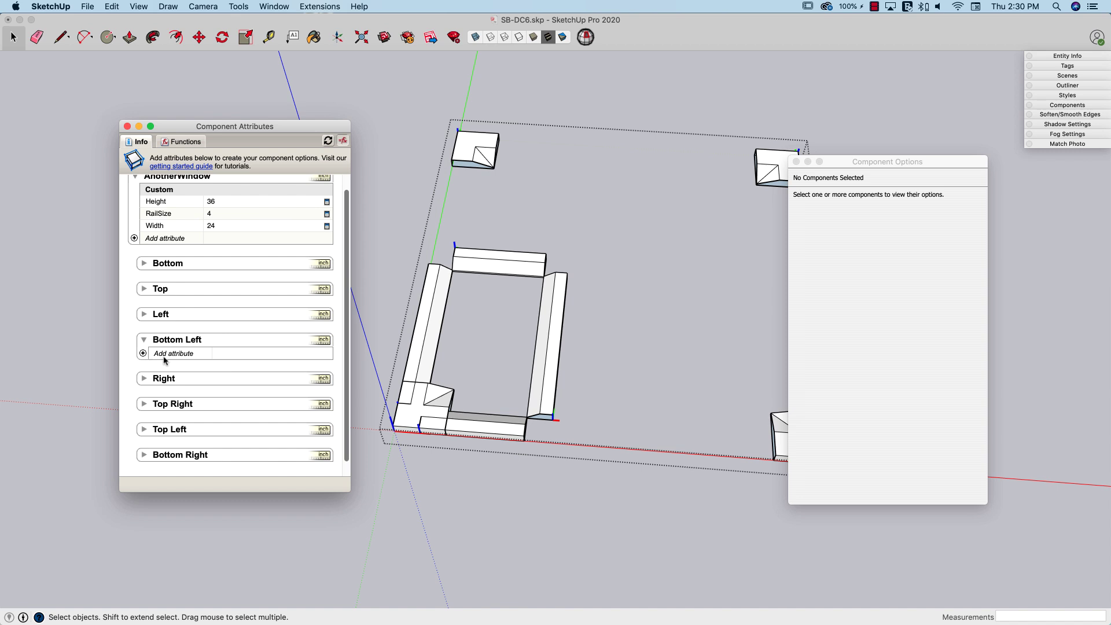
{"action": "left_click", "coordinate": [143, 354]}
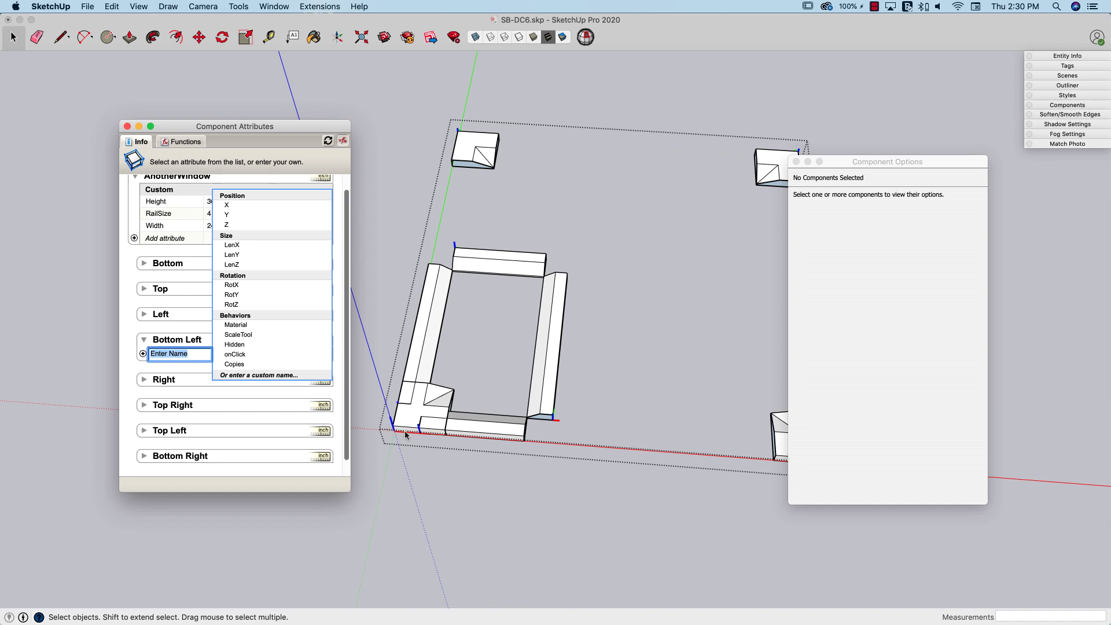
{"action": "left_click", "coordinate": [244, 286]}
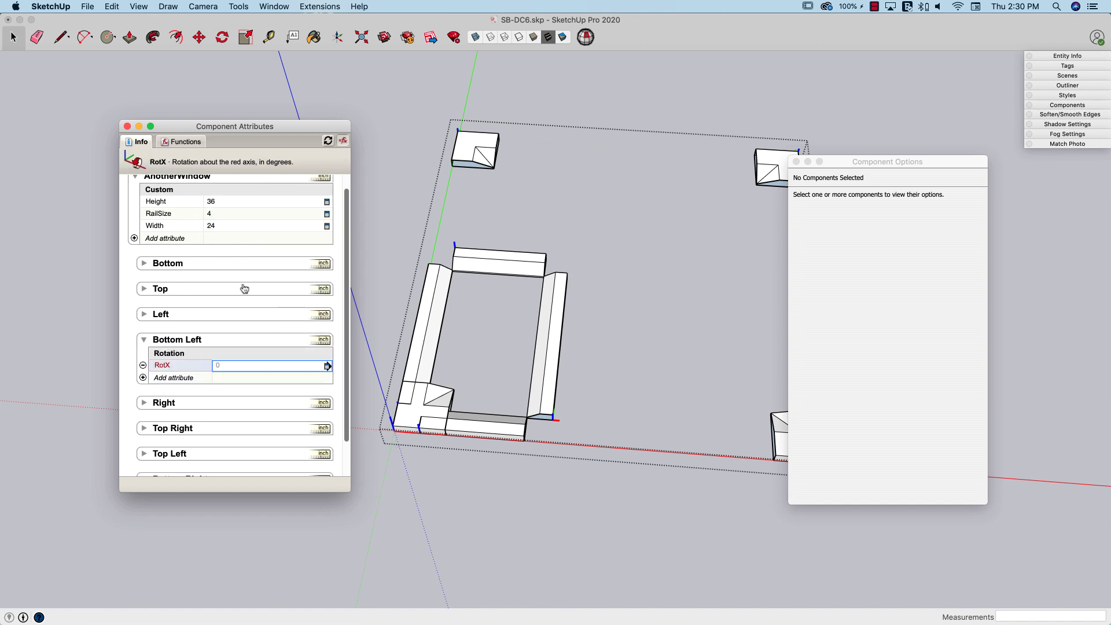
{"action": "left_click", "coordinate": [143, 365]}
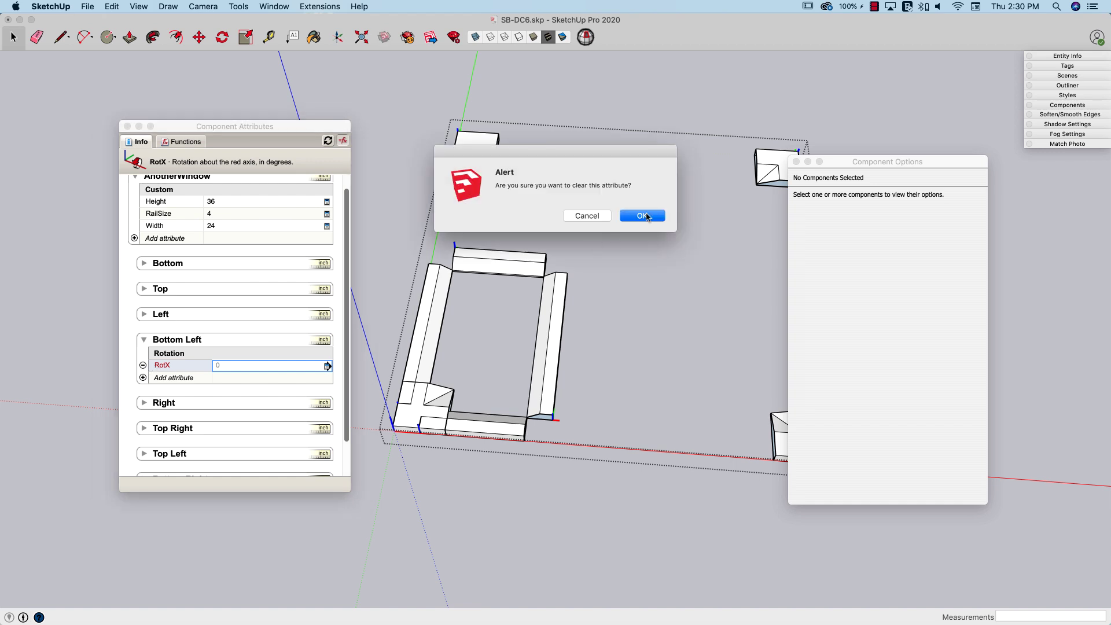
{"action": "left_click", "coordinate": [642, 216]}
Add the size attributes LenX and LenY to the Bottom Left corner block.
{"action": "left_click", "coordinate": [143, 353]}
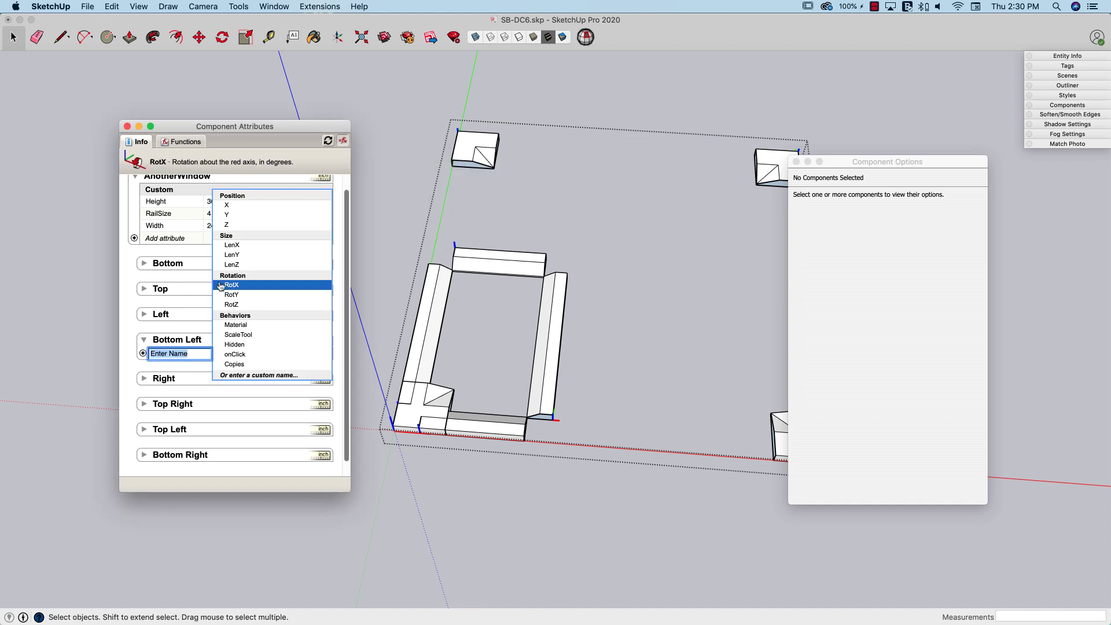
{"action": "left_click", "coordinate": [263, 246]}
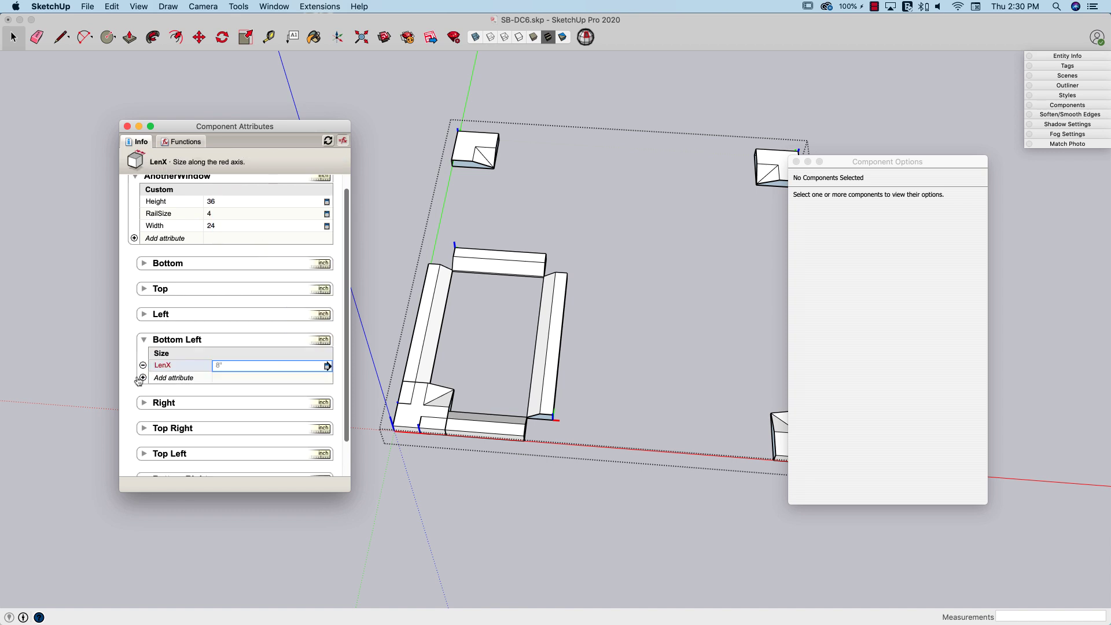
{"action": "left_click", "coordinate": [142, 377]}
{"action": "left_click", "coordinate": [253, 265]}
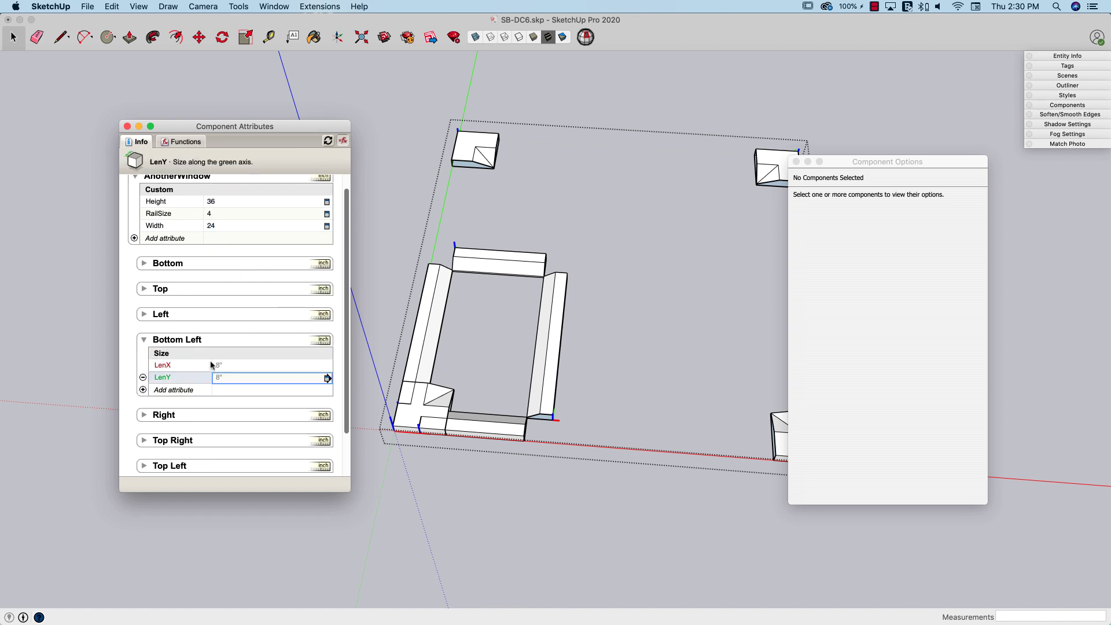
Set both LenX and LenY of the Bottom Left corner block to =AnotherWindow!RailSize.
{"action": "left_click", "coordinate": [232, 364]}
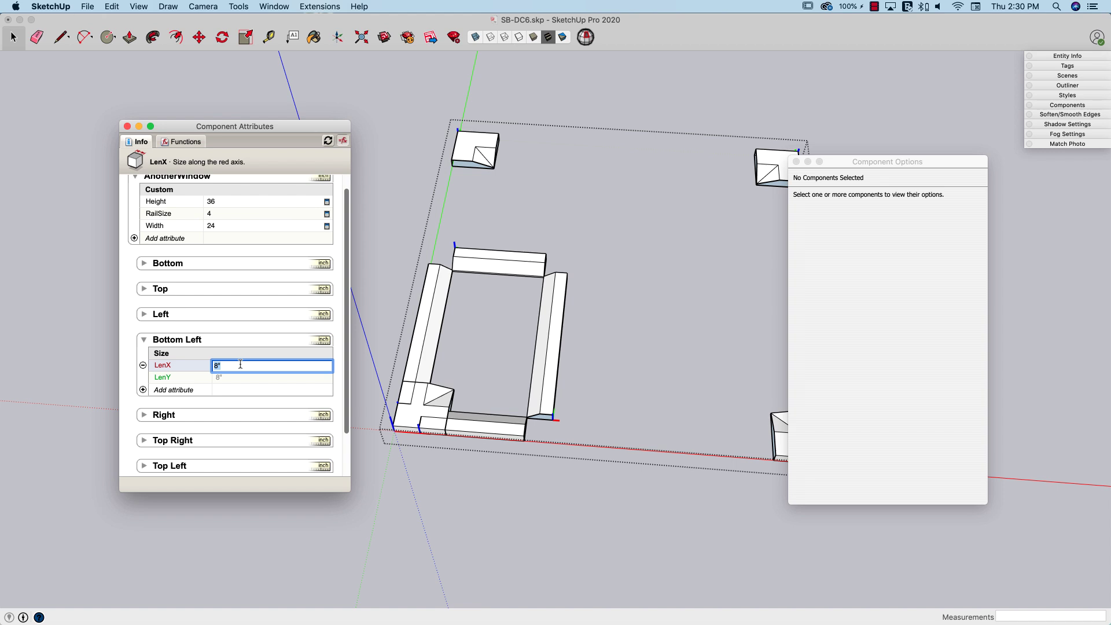
{"action": "type", "text": "=AnotherWindow!RailSize"}
{"action": "type", "text": "*2"}
{"action": "left_click", "coordinate": [233, 379]}
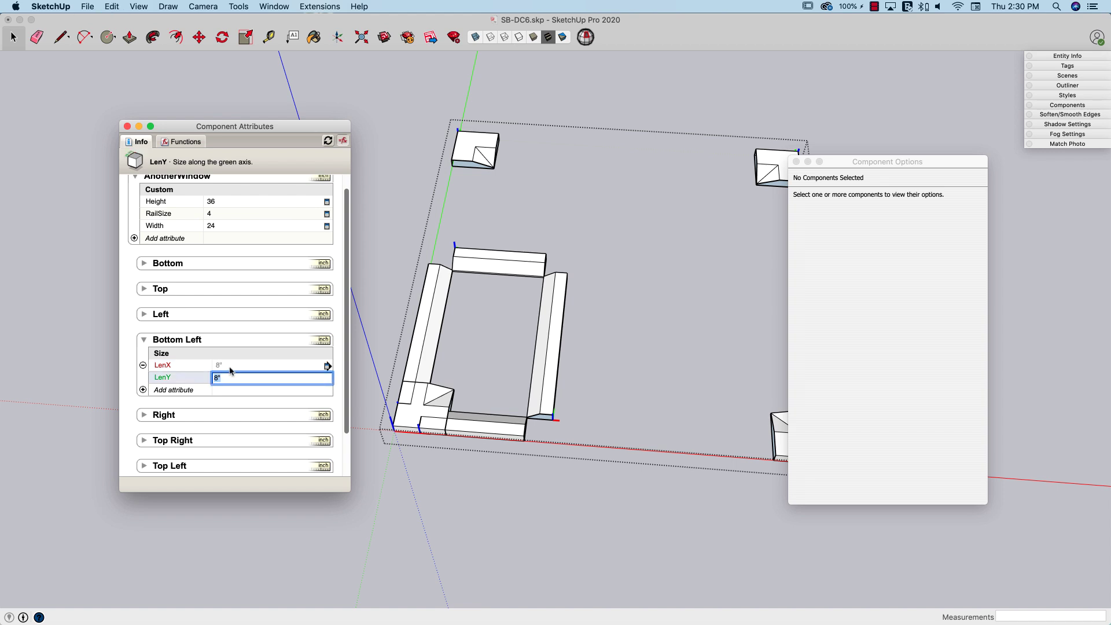
{"action": "left_click", "coordinate": [230, 366]}
{"action": "type", "text": "=AnotherWindow!RailSize"}
{"action": "key", "text": "Return"}
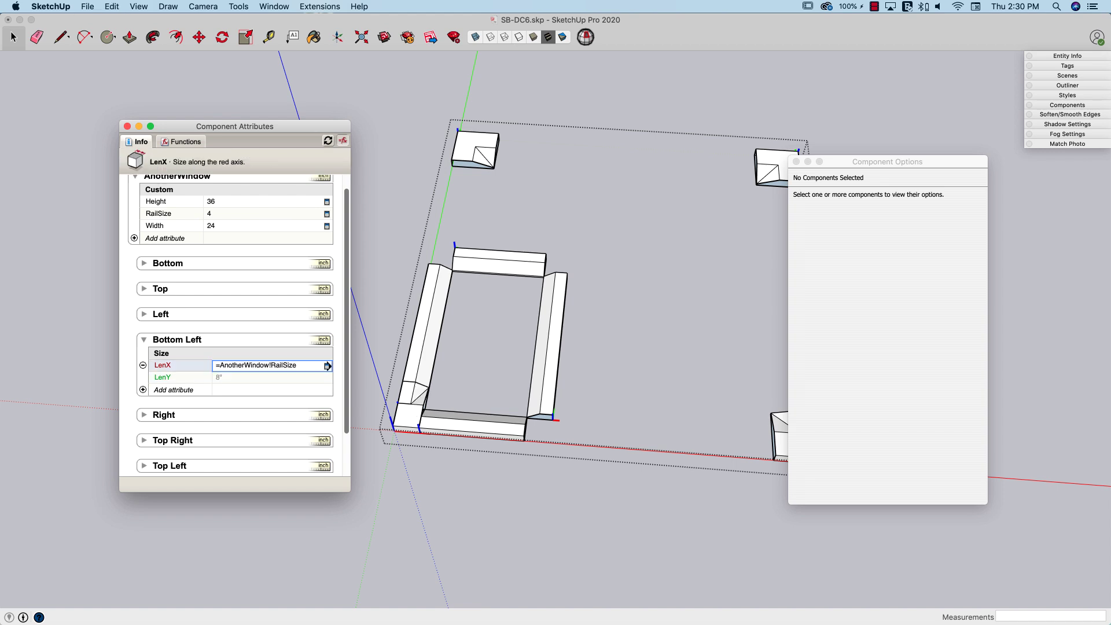
{"action": "left_click", "coordinate": [233, 377]}
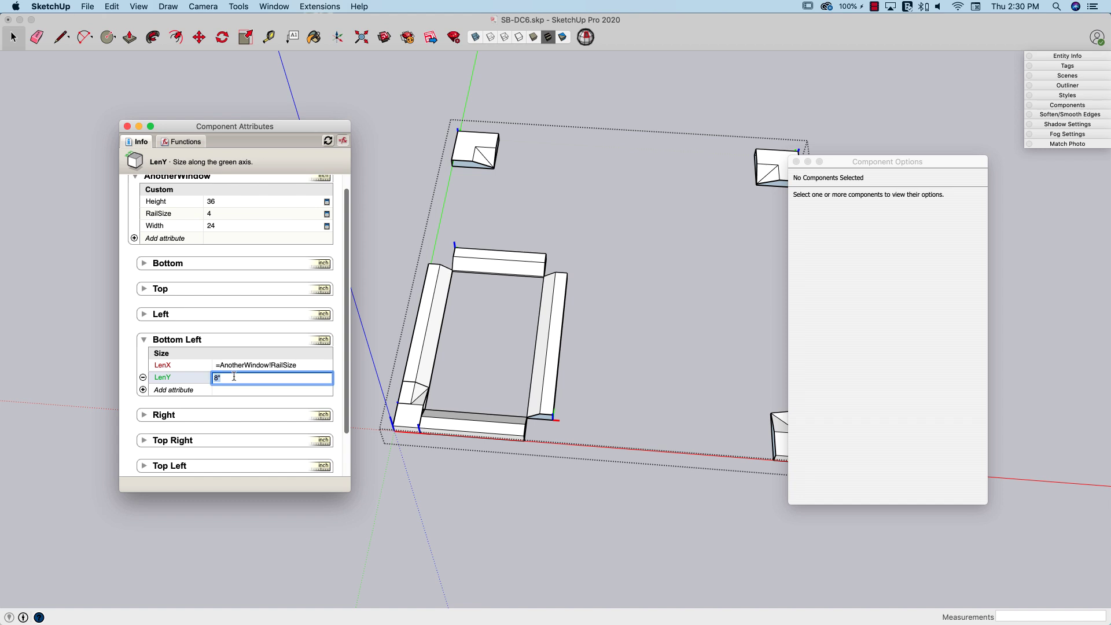
{"action": "type", "text": "=AnotherWindow!RailSize"}
{"action": "key", "text": "Return"}
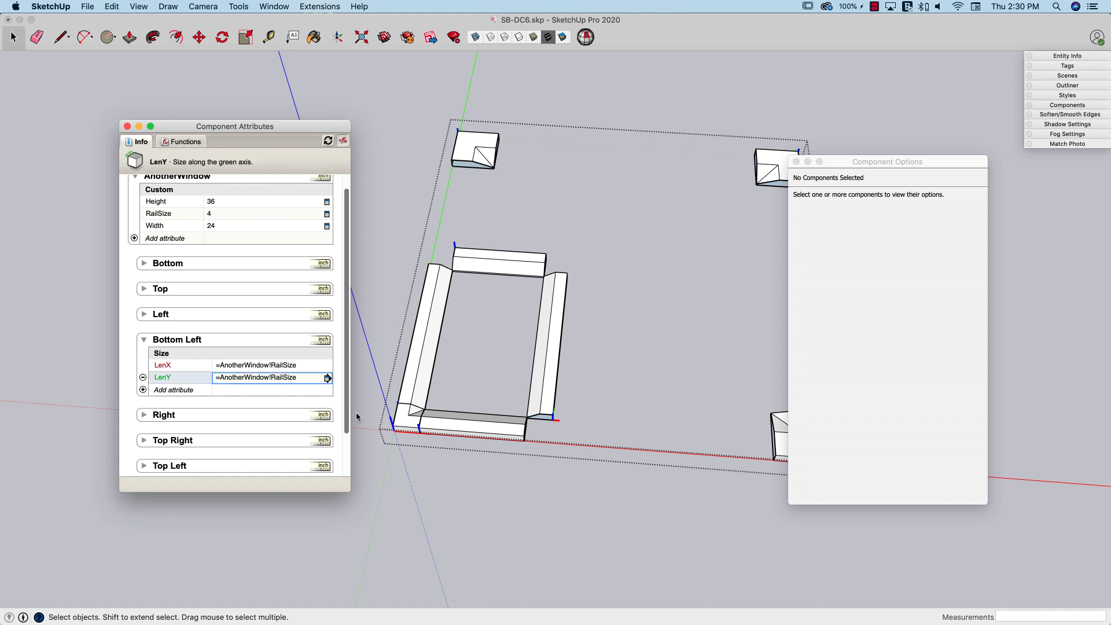
{"action": "middle_click_drag", "start_coordinate": [357, 416], "coordinate": [396, 424]}
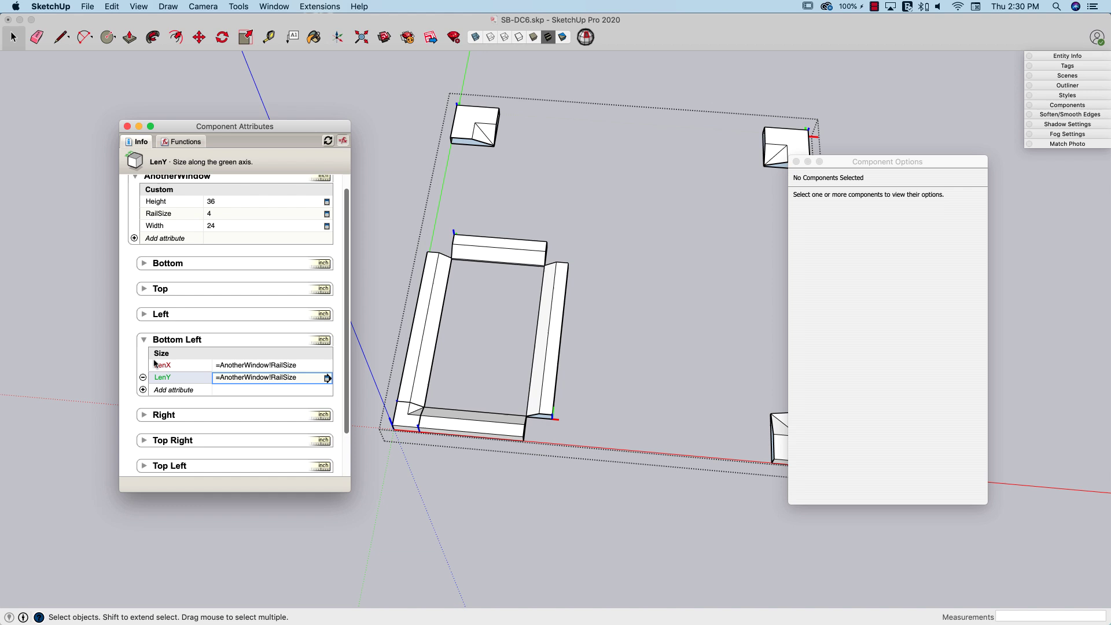
Collapse the Bottom Left attribute list and add the size attributes LenX and LenY to the Bottom Right corner block.
{"action": "left_click", "coordinate": [142, 341]}
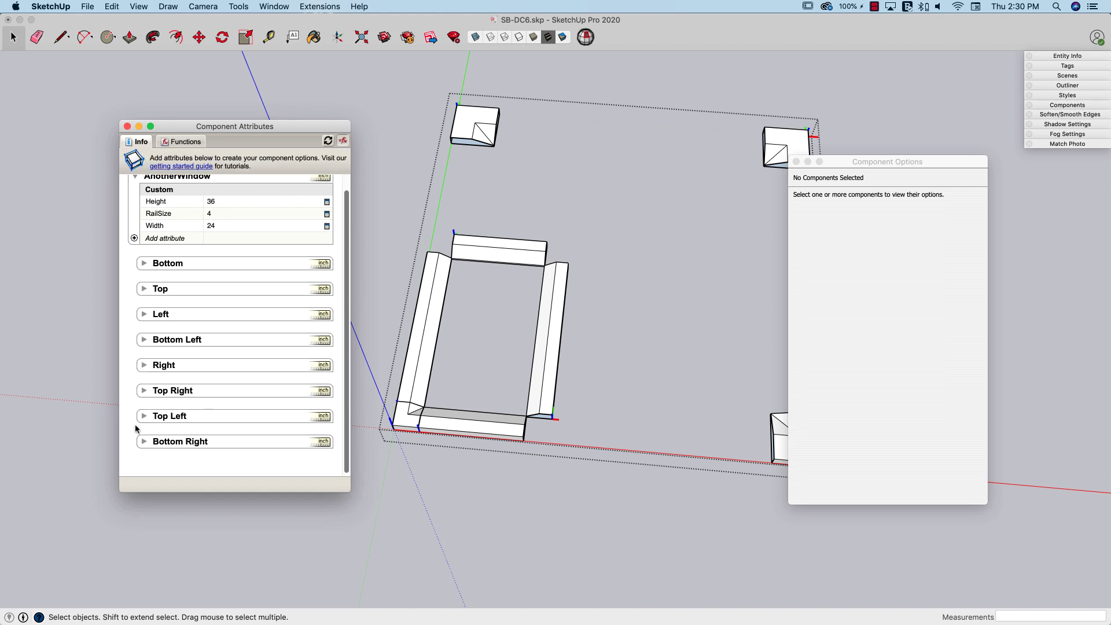
{"action": "left_click", "coordinate": [143, 442]}
{"action": "scroll", "coordinate": [143, 443], "scroll_direction": "down", "scroll_amount": 1}
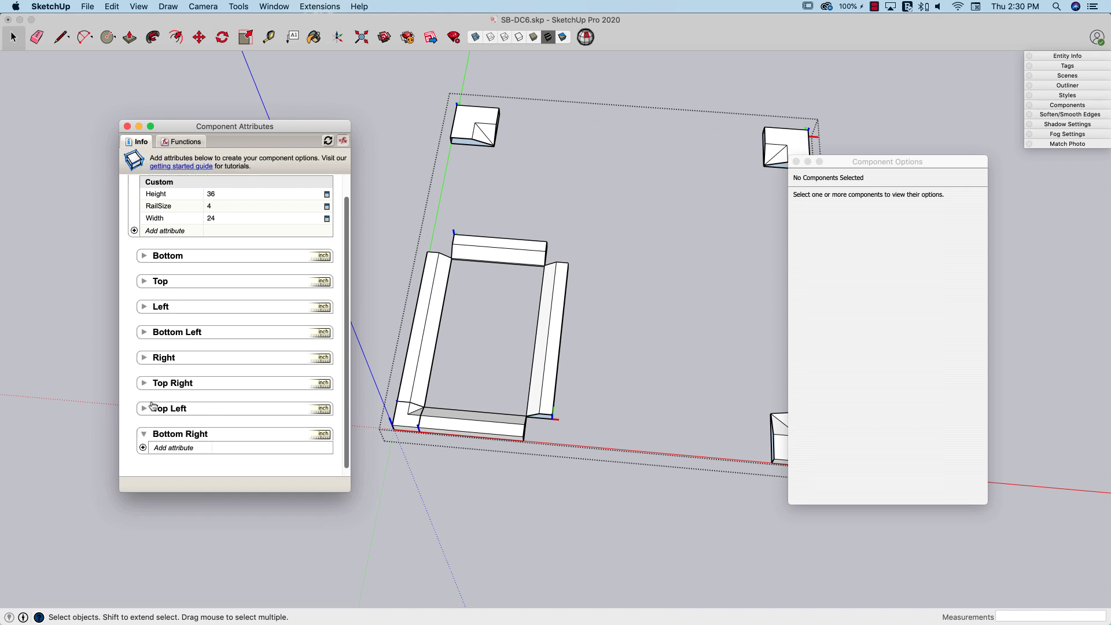
{"action": "left_click", "coordinate": [142, 440]}
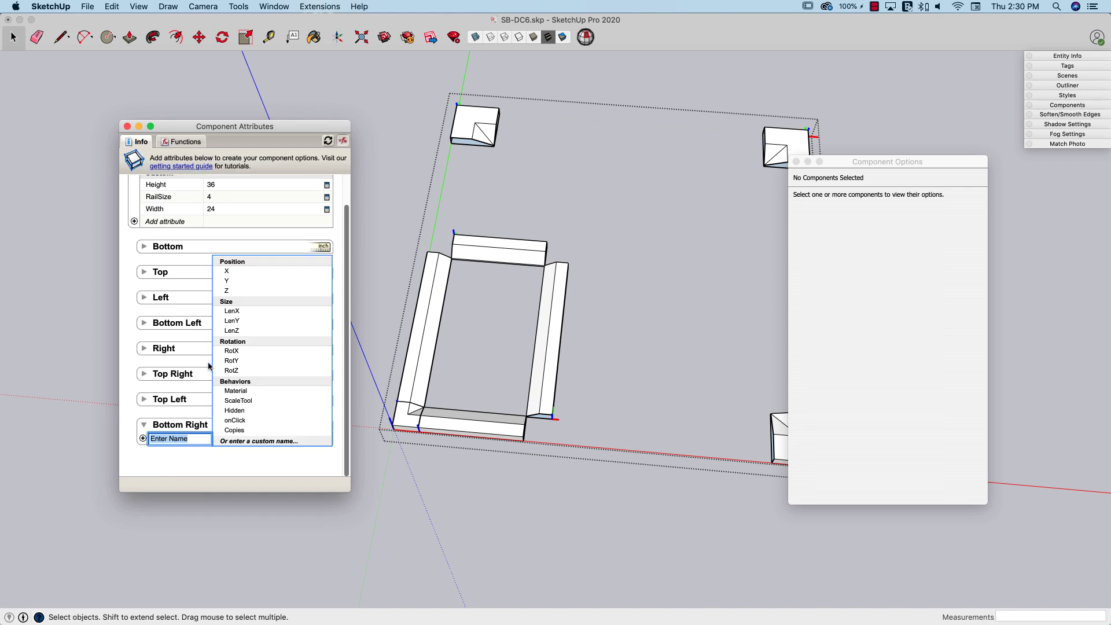
{"action": "left_click", "coordinate": [236, 312]}
{"action": "left_click", "coordinate": [143, 462]}
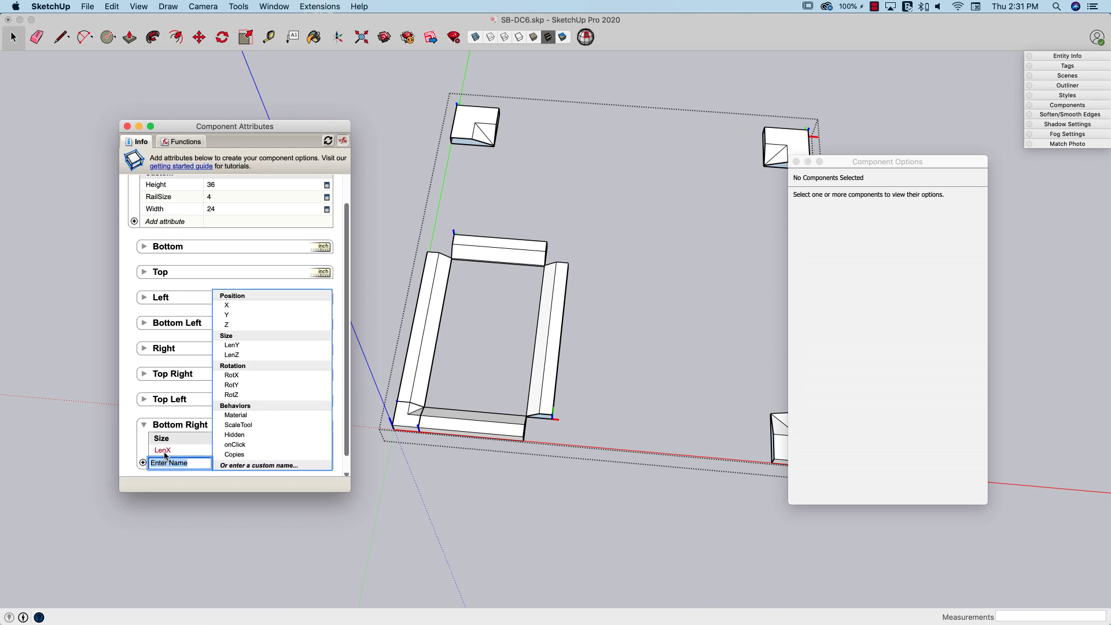
{"action": "left_click", "coordinate": [231, 346]}
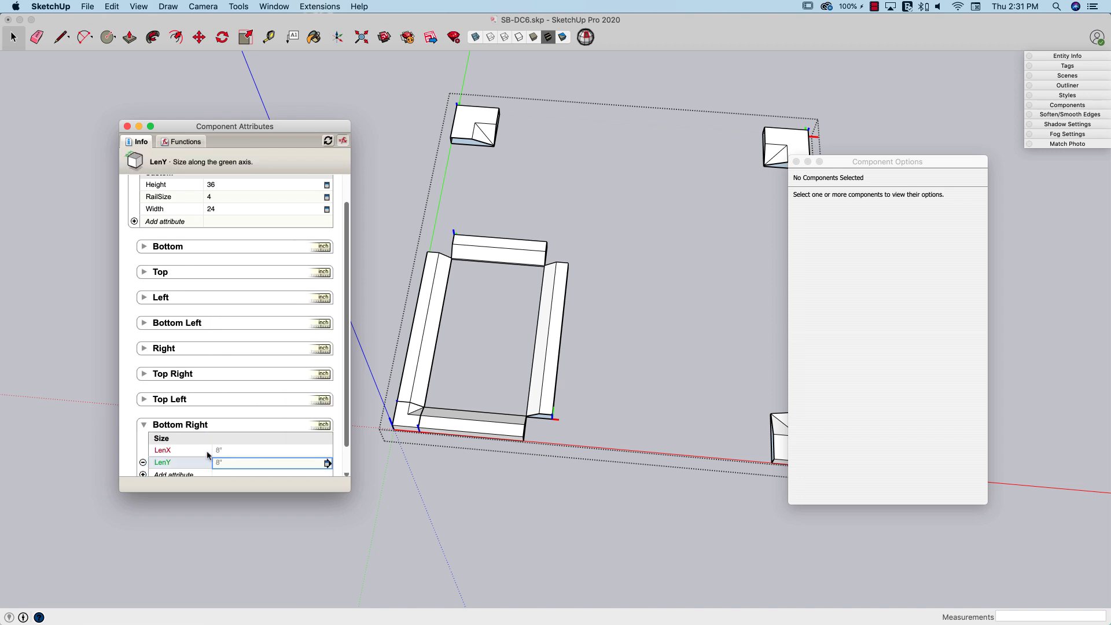
Set both LenY and LenX of the Bottom Right corner block to the copied formula =AnotherWindow!RailSize.
{"action": "scroll", "coordinate": [207, 456], "scroll_direction": "down", "scroll_amount": 2}
{"action": "left_click", "coordinate": [229, 414]}
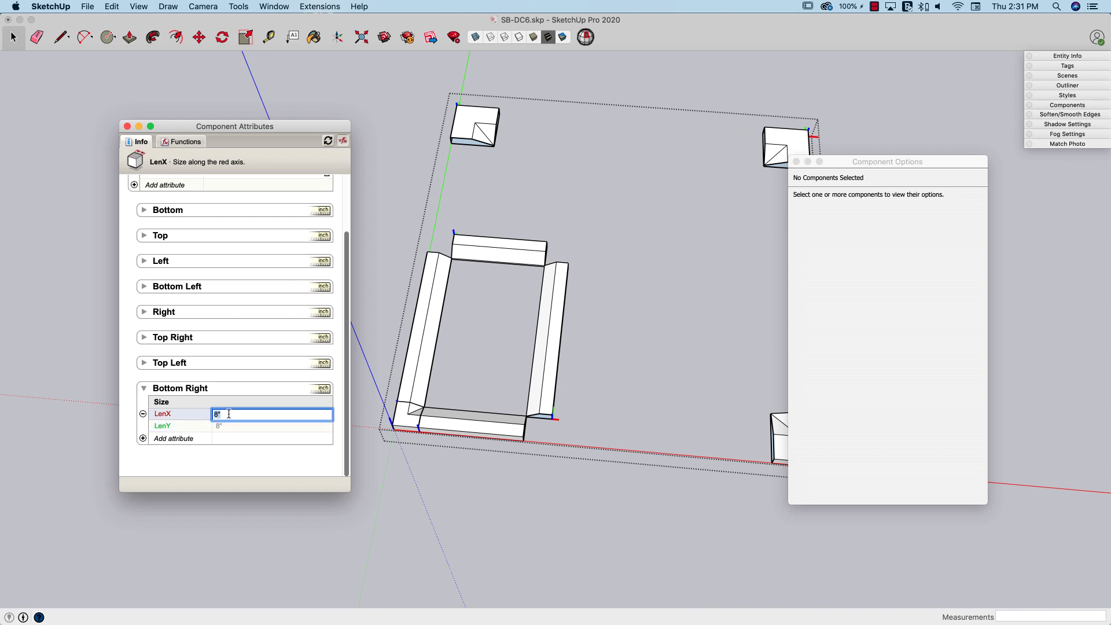
{"action": "left_click", "coordinate": [229, 427]}
{"action": "type", "text": "=AnotherWindow!RailSize"}
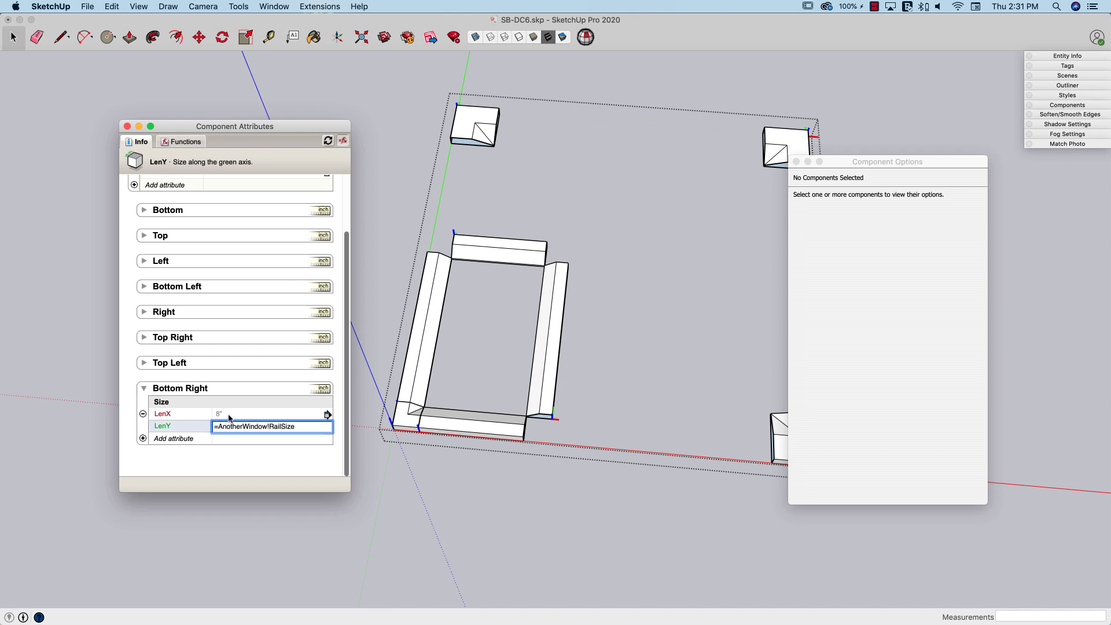
{"action": "left_click", "coordinate": [229, 415]}
{"action": "type", "text": "=AnotherWindow!RailSize"}
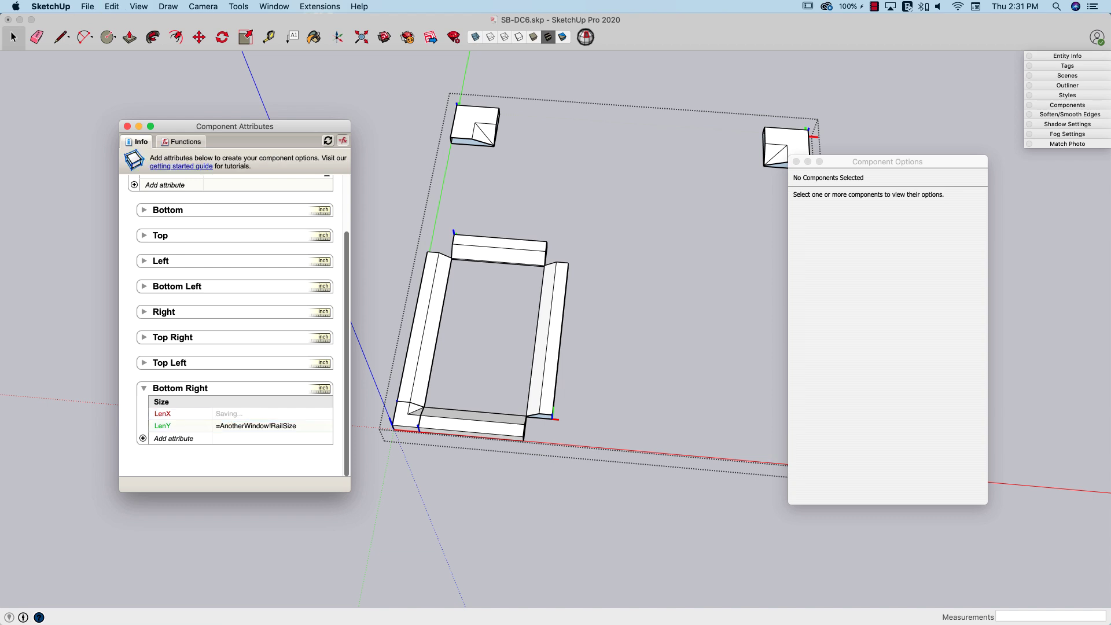
{"action": "scroll", "coordinate": [426, 431], "scroll_direction": "down", "scroll_amount": 2}
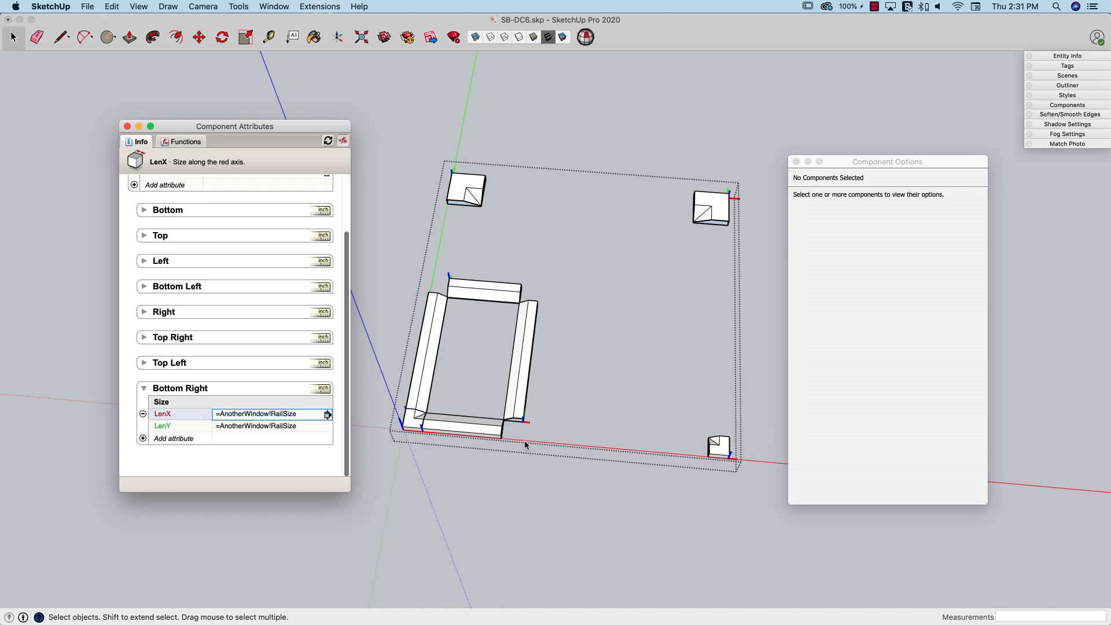
Add the position attribute X to the Bottom Right corner block and set it to =AnotherWindow!Width.
{"action": "left_click", "coordinate": [143, 439]}
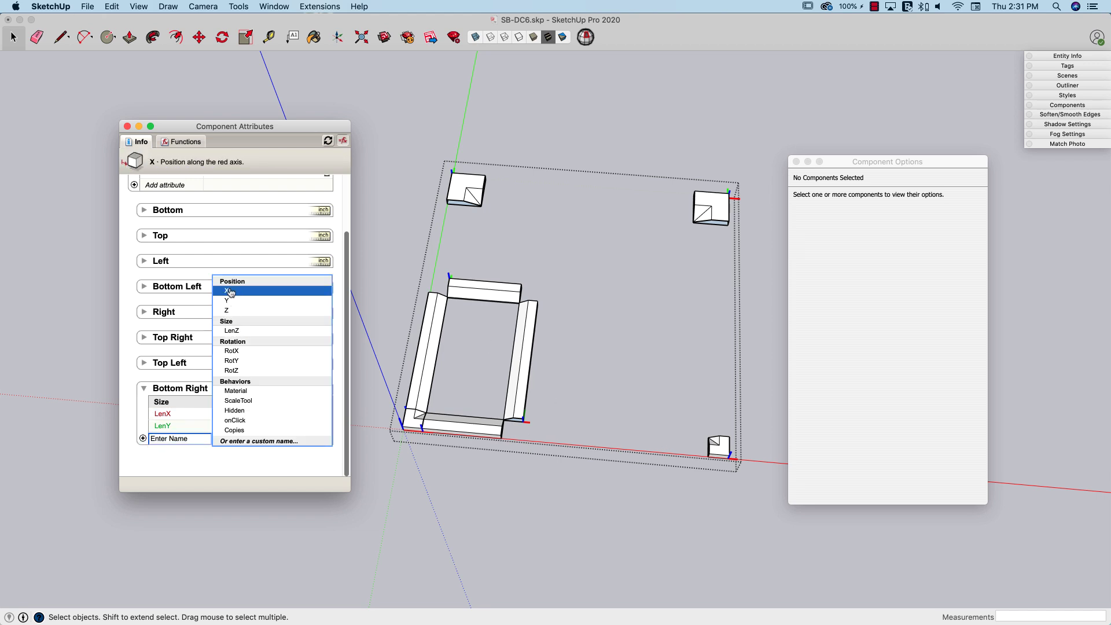
{"action": "left_click", "coordinate": [231, 290]}
{"action": "left_click", "coordinate": [232, 413]}
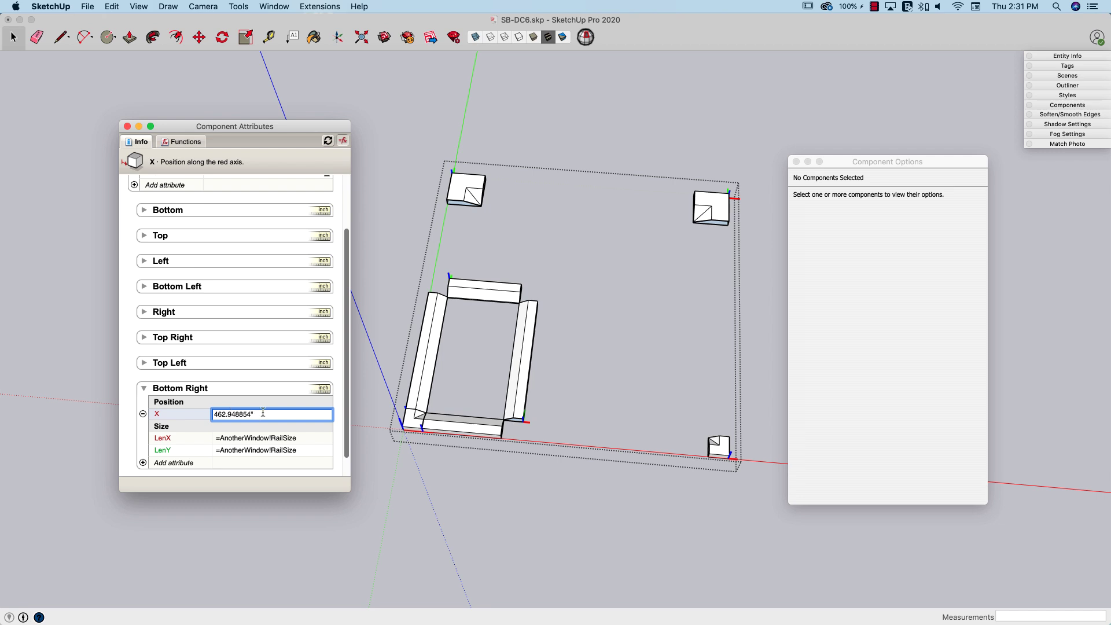
{"action": "left_click_drag", "start_coordinate": [263, 411], "coordinate": [226, 414]}
{"action": "type", "text": "="}
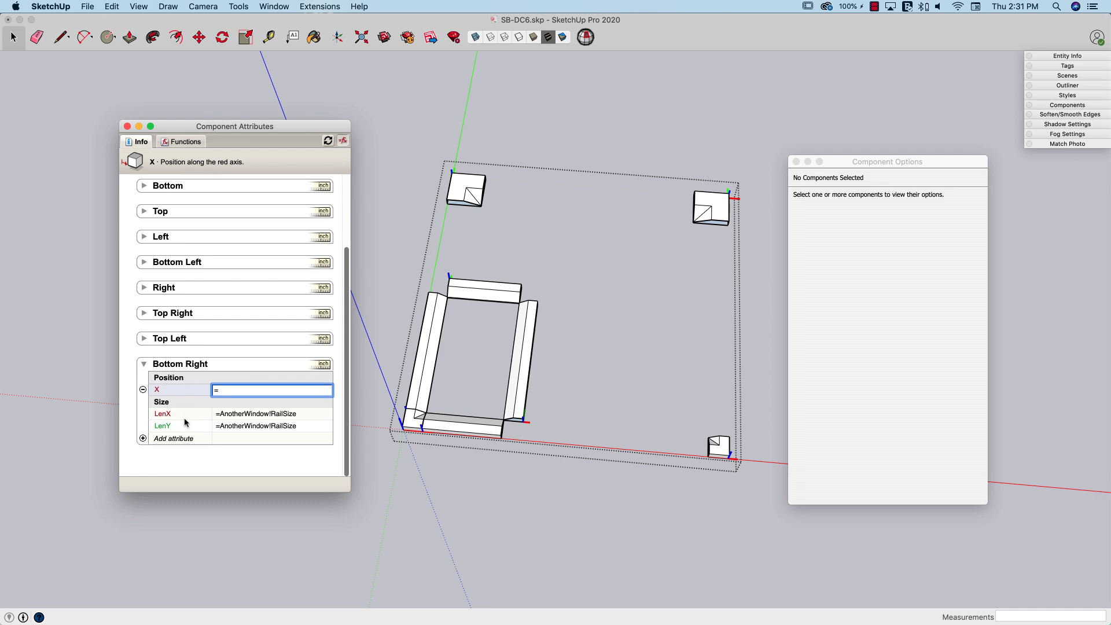
{"action": "left_click", "coordinate": [185, 417]}
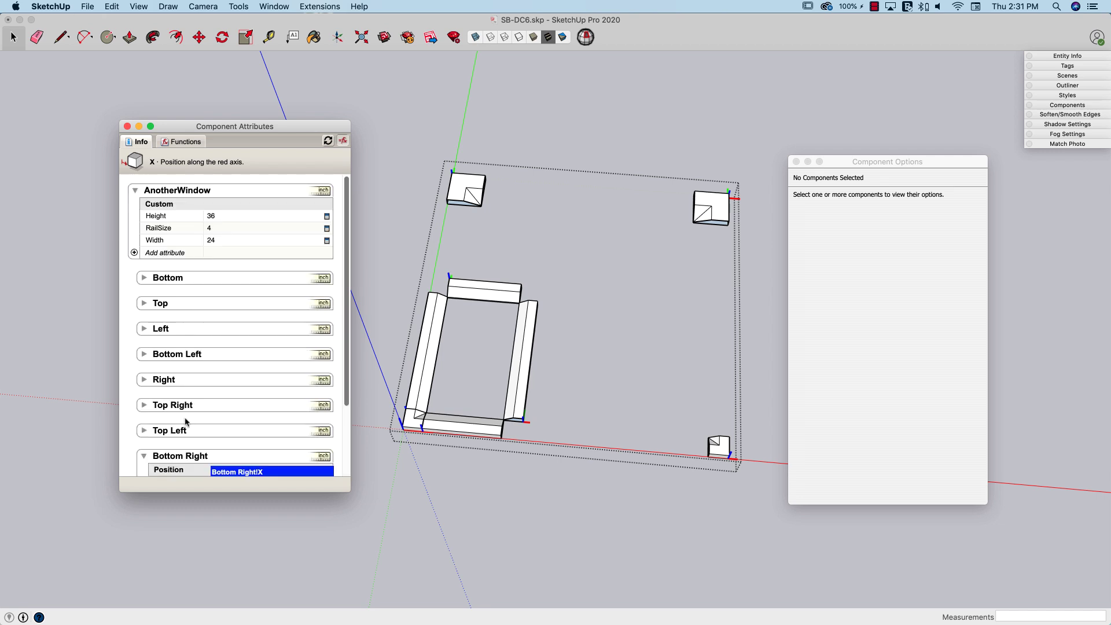
{"action": "left_click", "coordinate": [162, 239]}
{"action": "key", "text": "Return"}
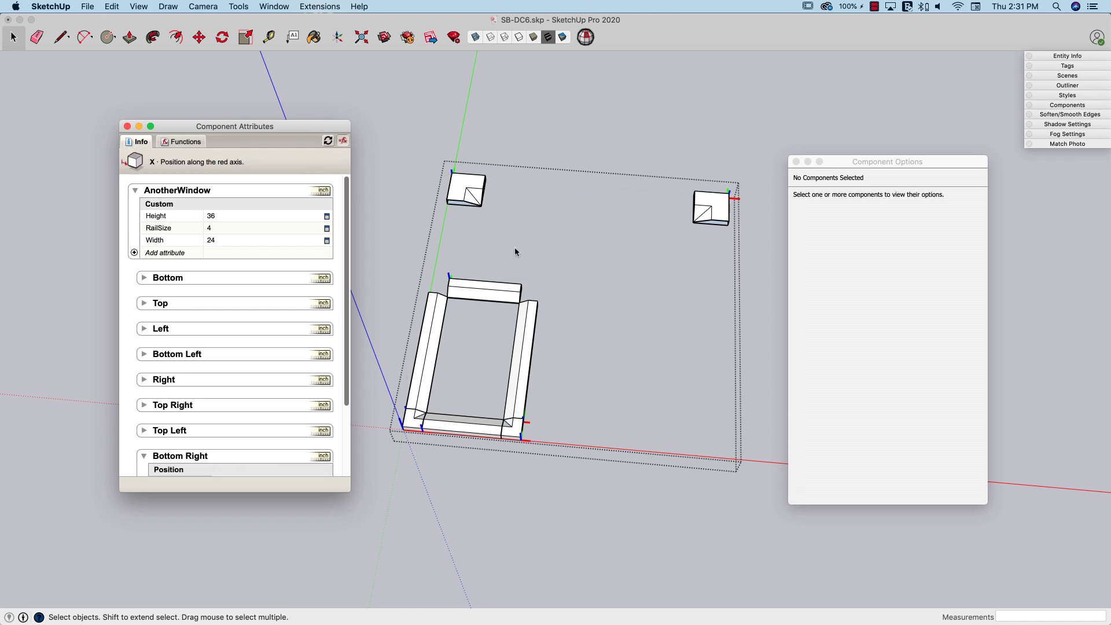
Collapse the Bottom Right attribute list and add the attributes Y, LenX and LenY to the Top Left corner block.
{"action": "left_click", "coordinate": [139, 457]}
{"action": "left_click", "coordinate": [143, 430]}
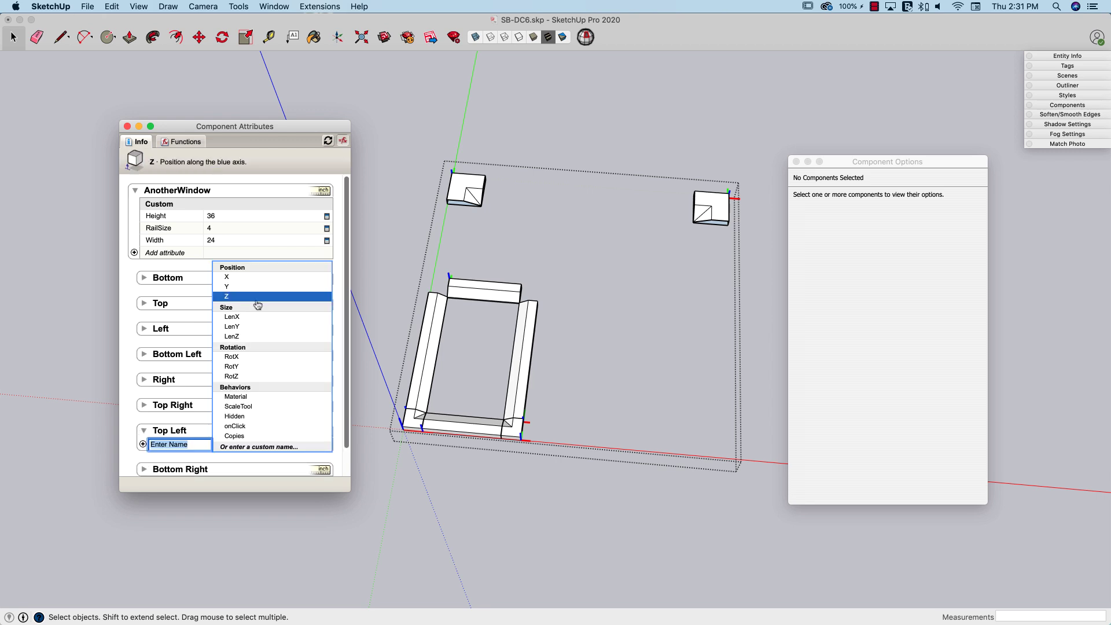
{"action": "left_click", "coordinate": [248, 286]}
{"action": "left_click", "coordinate": [145, 443]}
{"action": "left_click", "coordinate": [232, 312]}
{"action": "left_click", "coordinate": [145, 442]}
{"action": "left_click", "coordinate": [231, 322]}
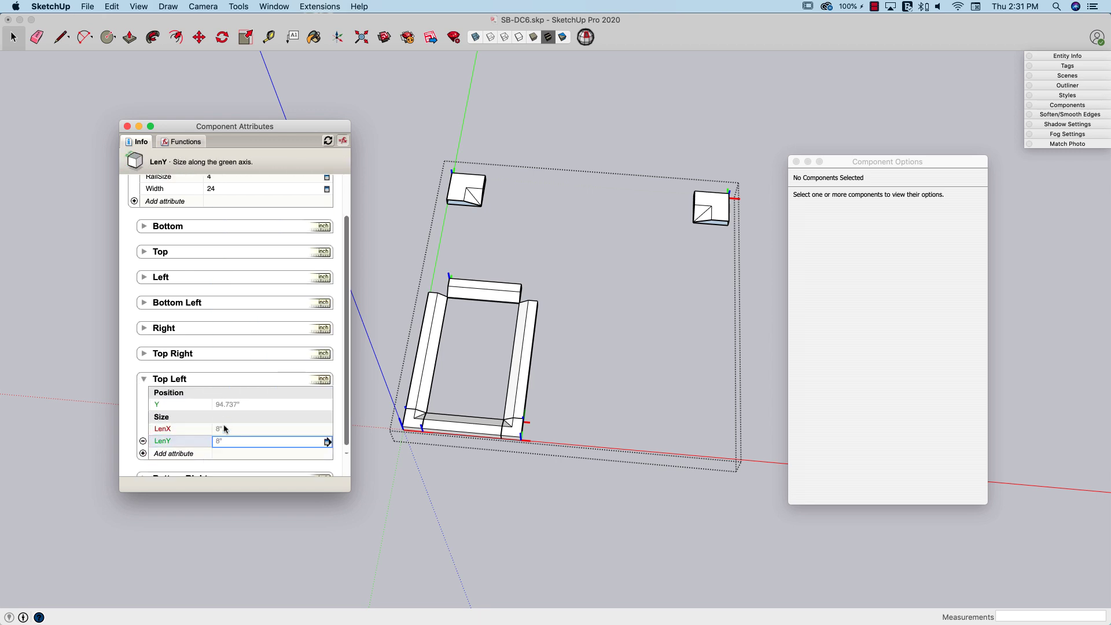
Set both LenX and LenY of the Top Left corner block to =AnotherWindow!RailSize.
{"action": "left_click", "coordinate": [225, 427]}
{"action": "type", "text": "=AnotherWindow!RailSize"}
{"action": "key", "text": "Return"}
{"action": "left_click", "coordinate": [227, 441]}
{"action": "type", "text": "=AnotherWindow!RailSize"}
{"action": "key", "text": "Return"}
Set the Y position of the Top Left corner block to =AnotherWindow!Height and collapse its attribute list.
{"action": "left_click", "coordinate": [259, 405]}
{"action": "type", "text": "="}
{"action": "scroll", "coordinate": [169, 400], "scroll_direction": "up", "scroll_amount": 3}
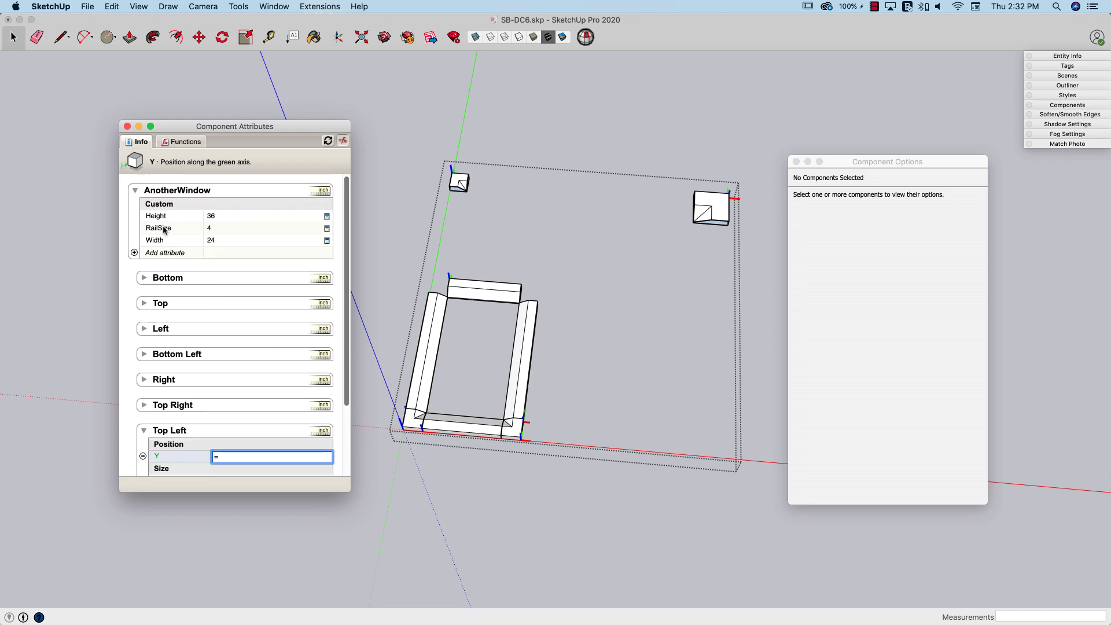
{"action": "left_click", "coordinate": [164, 217]}
{"action": "key", "text": "Return"}
{"action": "scroll", "coordinate": [183, 274], "scroll_direction": "down", "scroll_amount": 5}
{"action": "left_click", "coordinate": [144, 339]}
Add the position attributes X and Y and the size attributes LenX and LenY to the Top Right corner block.
{"action": "left_click", "coordinate": [143, 386]}
{"action": "left_click", "coordinate": [143, 399]}
{"action": "left_click", "coordinate": [228, 235]}
{"action": "left_click", "coordinate": [143, 425]}
{"action": "left_click", "coordinate": [223, 270]}
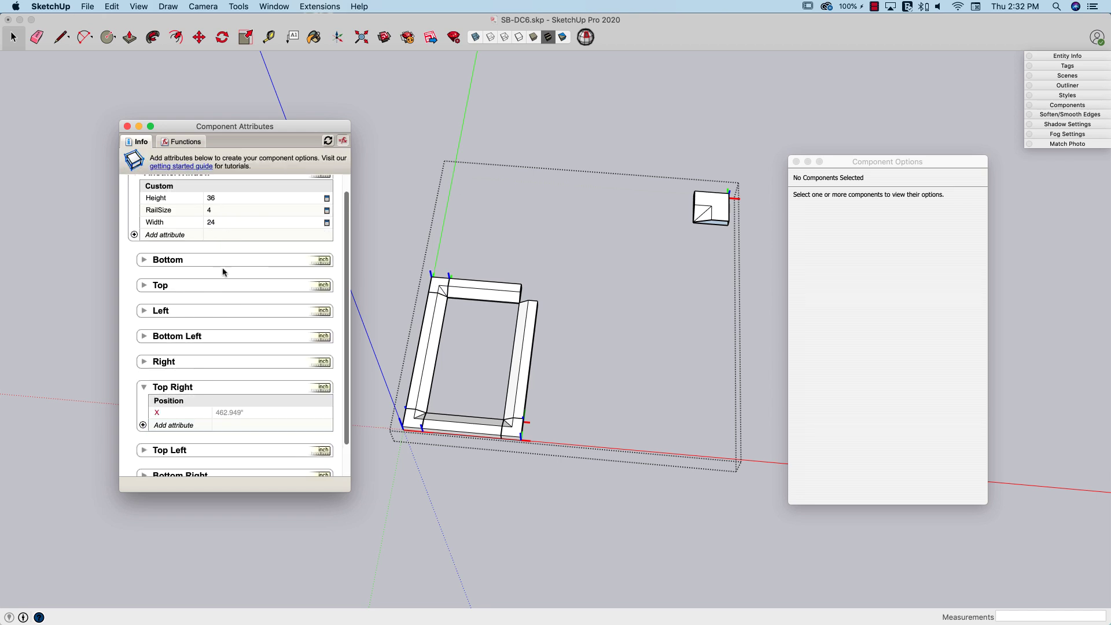
{"action": "left_click", "coordinate": [143, 437]}
{"action": "left_click", "coordinate": [143, 461]}
{"action": "left_click", "coordinate": [231, 371]}
{"action": "left_click", "coordinate": [231, 329]}
Set the Top Right corner block's X to =AnotherWindow!Width and its Y to =AnotherWindow!Height.
{"action": "type", "text": "="}
{"action": "left_click", "coordinate": [163, 241]}
{"action": "key", "text": "Return"}
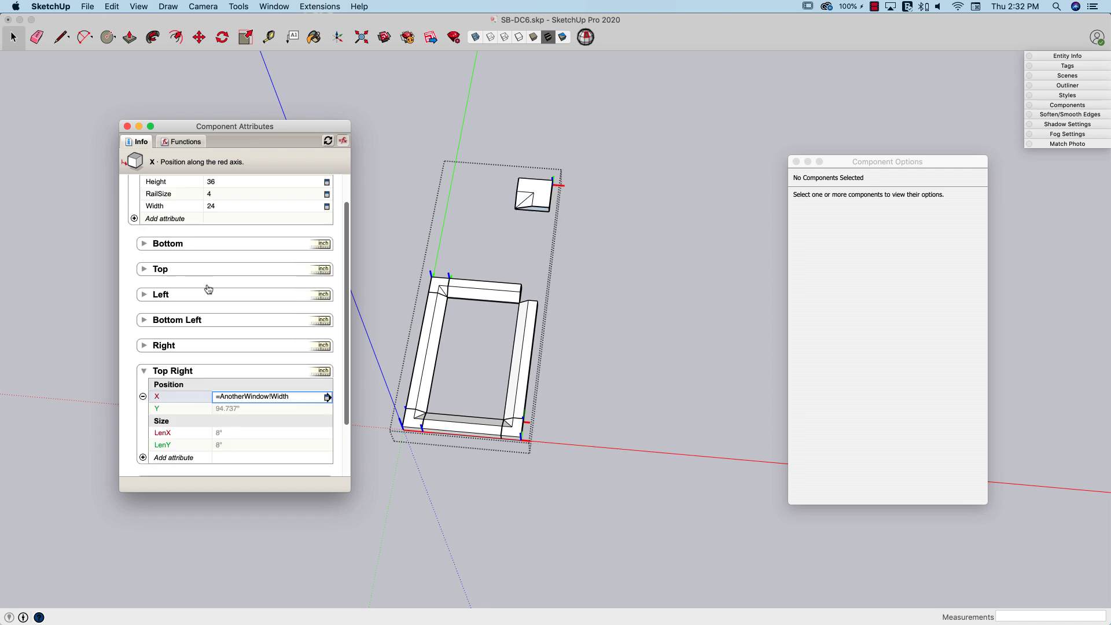
{"action": "left_click", "coordinate": [225, 400]}
{"action": "type", "text": "="}
{"action": "scroll", "coordinate": [225, 400], "scroll_direction": "up", "scroll_amount": 2}
{"action": "left_click", "coordinate": [164, 216]}
{"action": "key", "text": "Return"}
Set both LenX and LenY of the Top Right corner block to =AnotherWindow!RailSize and collapse its attribute list.
{"action": "scroll", "coordinate": [208, 301], "scroll_direction": "down", "scroll_amount": 3}
{"action": "left_click", "coordinate": [217, 404]}
{"action": "type", "text": "=AnotherWindow!RailSize"}
{"action": "key", "text": "Return"}
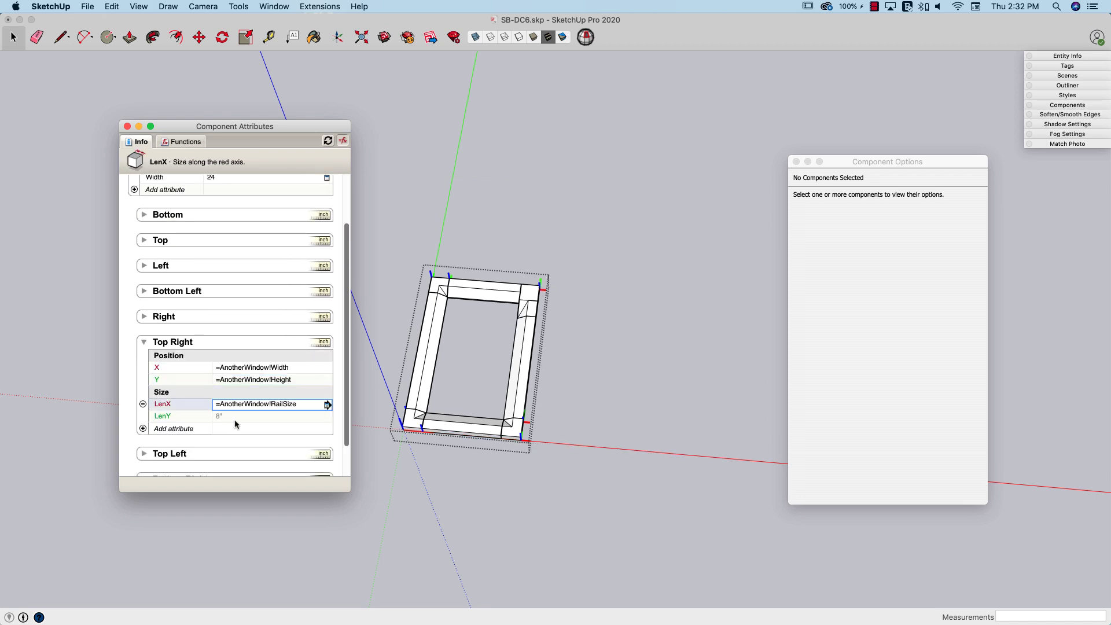
{"action": "left_click", "coordinate": [231, 417]}
{"action": "type", "text": "=AnotherWindow!RailSize"}
{"action": "key", "text": "Return"}
{"action": "left_click", "coordinate": [403, 437]}
{"action": "left_click", "coordinate": [142, 343]}
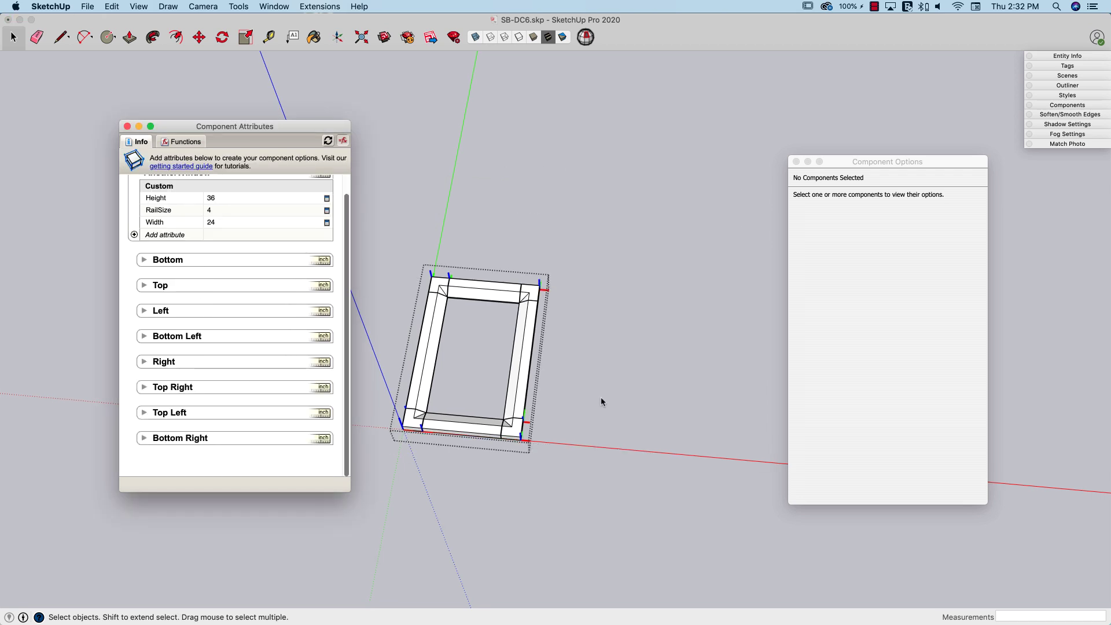
Leave component editing and select the whole AnotherWindow component.
{"action": "left_click", "coordinate": [601, 397]}
{"action": "left_click", "coordinate": [601, 399]}
{"action": "left_click", "coordinate": [595, 398]}
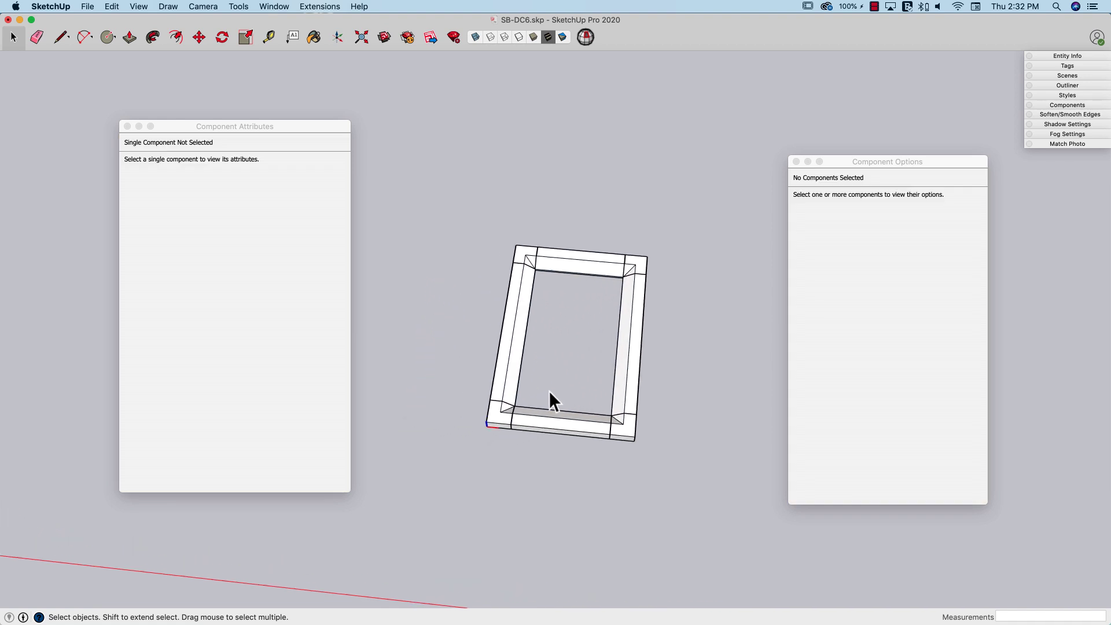
{"action": "scroll", "coordinate": [548, 399], "scroll_direction": "up", "scroll_amount": 3}
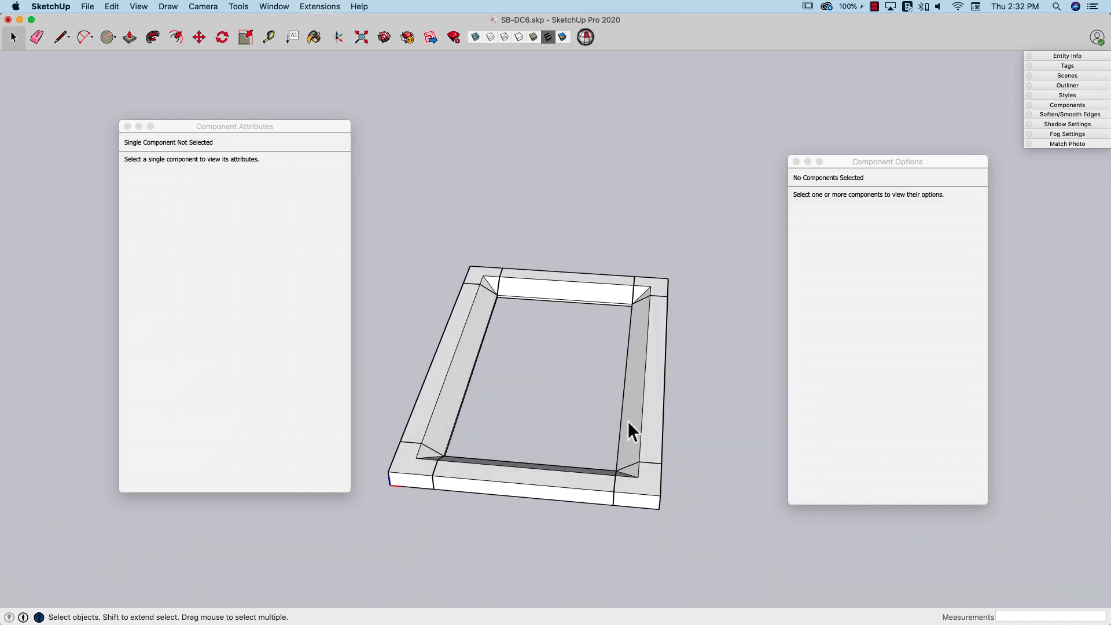
{"action": "middle_click_drag", "start_coordinate": [626, 426], "coordinate": [596, 398]}
{"action": "left_click", "coordinate": [609, 394]}
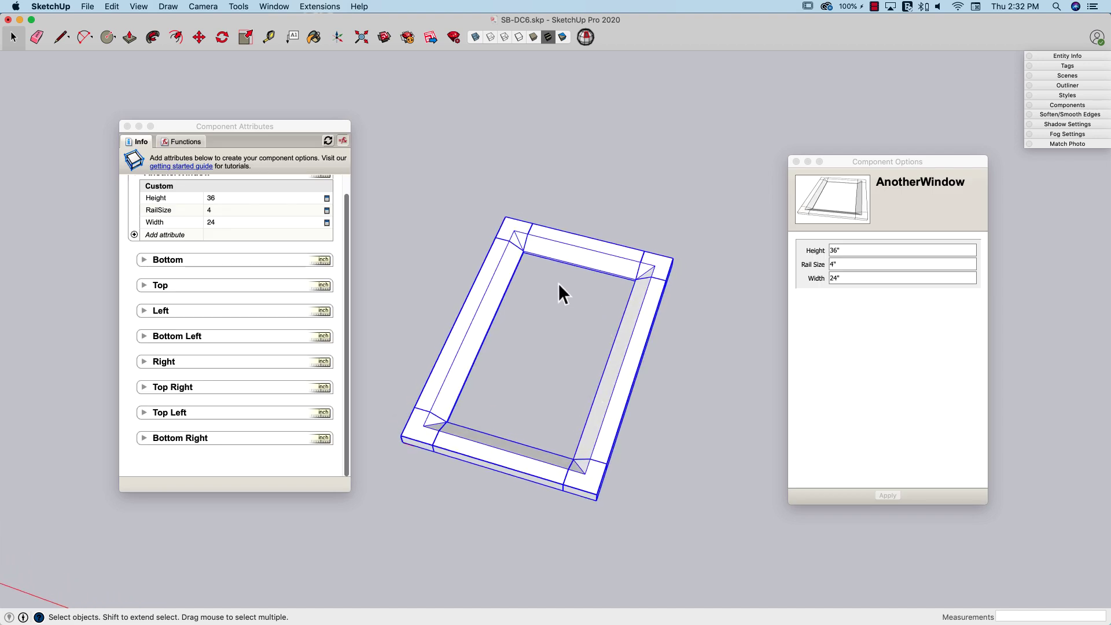
Set the window's Height option to 48 and its Width option to 36 inches.
{"action": "left_click", "coordinate": [844, 250]}
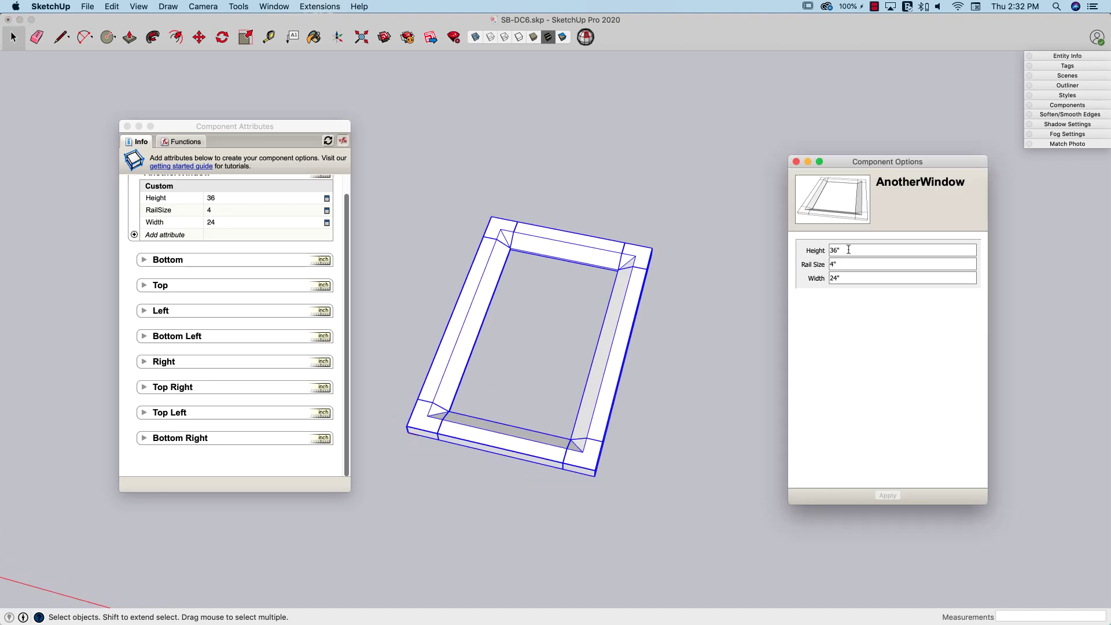
{"action": "left_click_drag", "start_coordinate": [848, 250], "coordinate": [816, 250]}
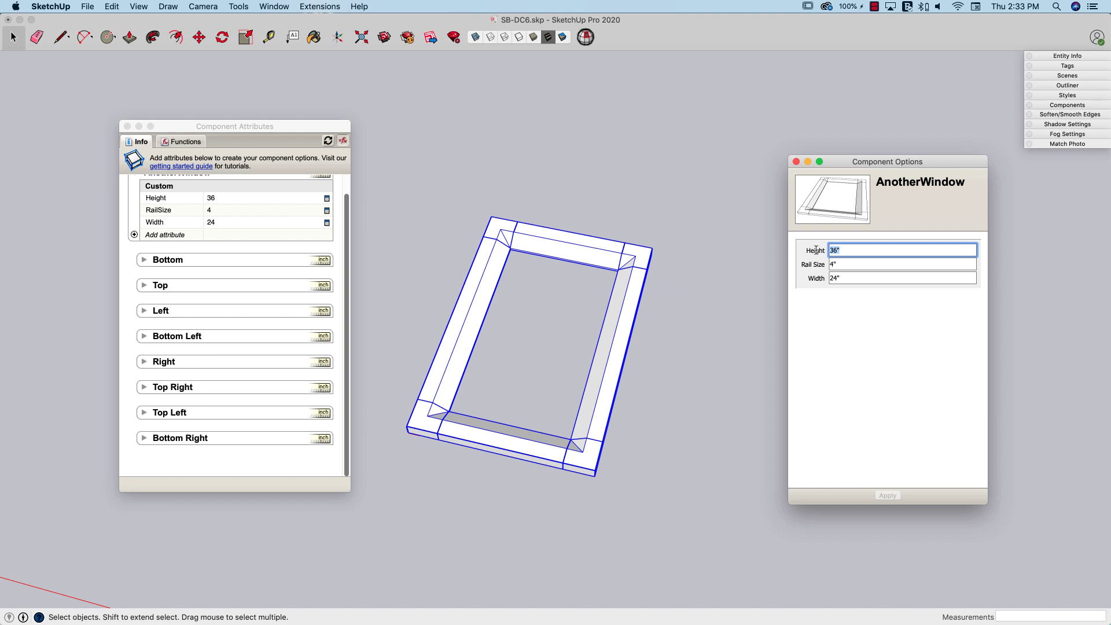
{"action": "type", "text": "48"}
{"action": "key", "text": "Return"}
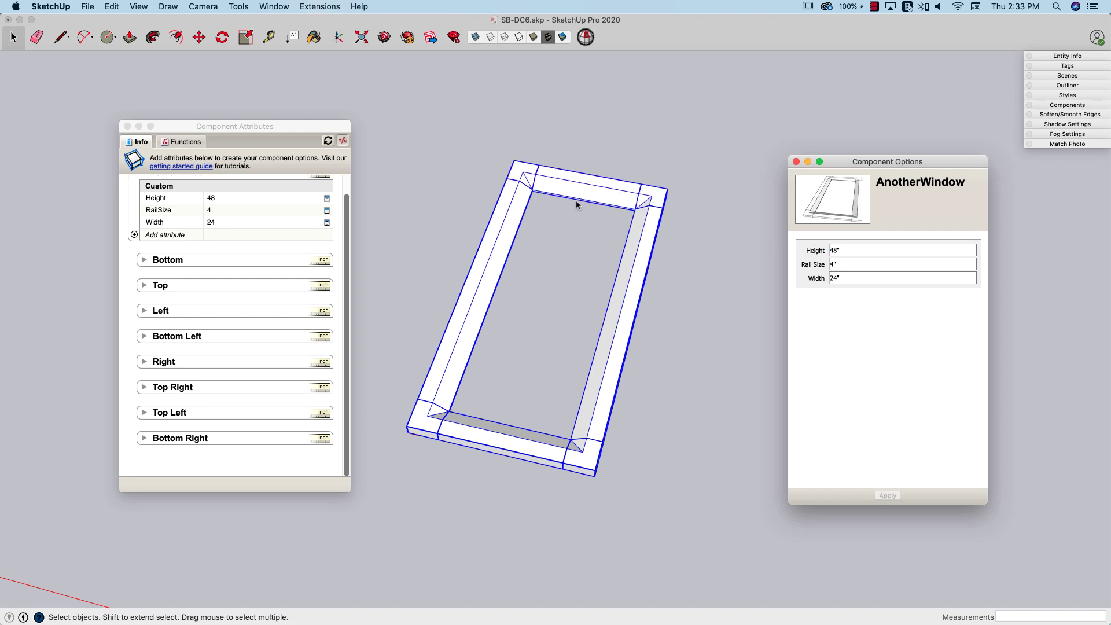
{"action": "left_click", "coordinate": [838, 279]}
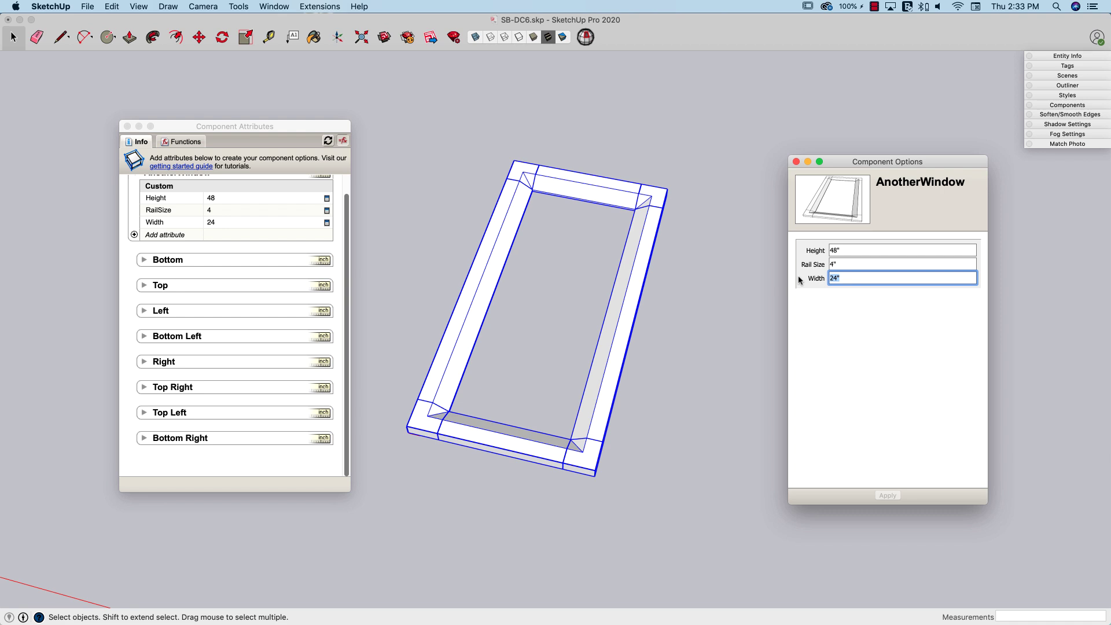
{"action": "type", "text": "36"}
{"action": "key", "text": "Return"}
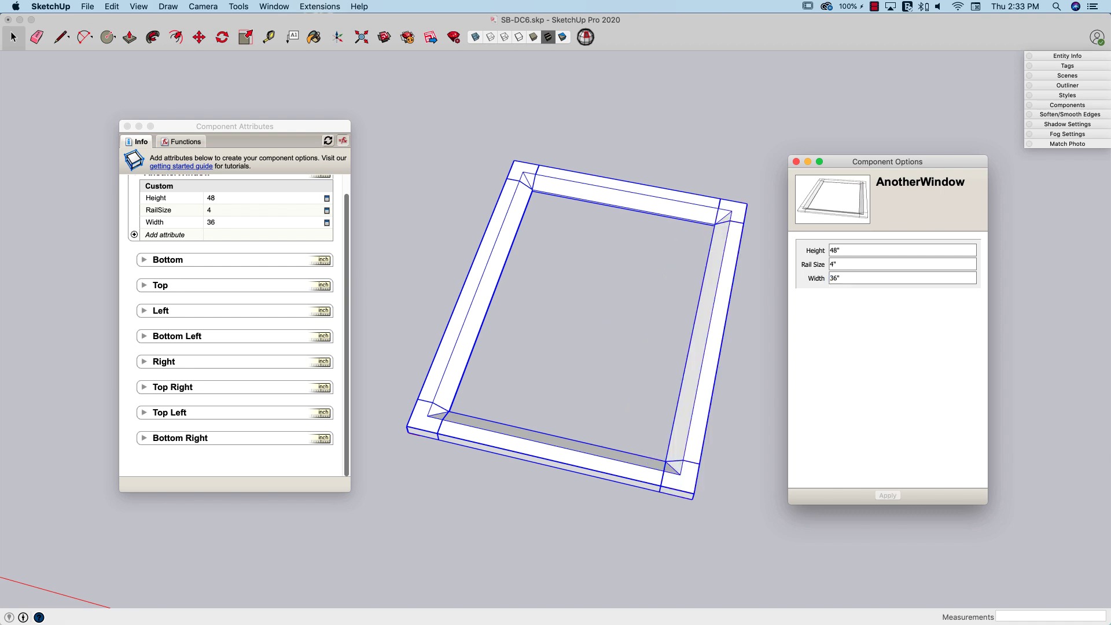
Test the window frame with Rail Size values of 8, 2 and 4 inches in turn.
{"action": "left_click", "coordinate": [839, 264]}
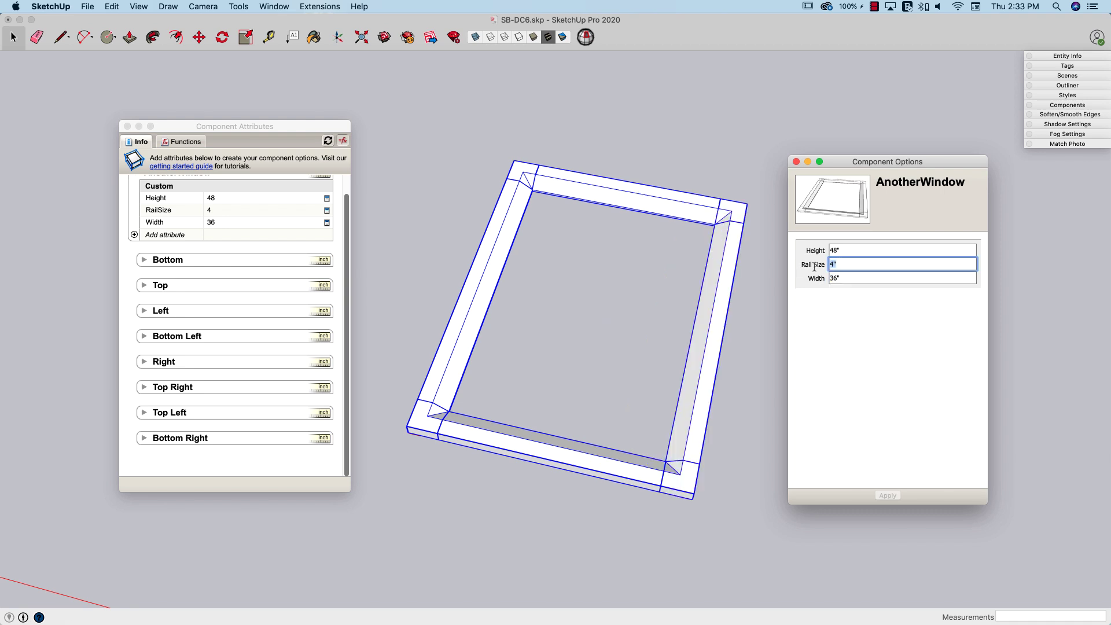
{"action": "type", "text": "8"}
{"action": "key", "text": "Return"}
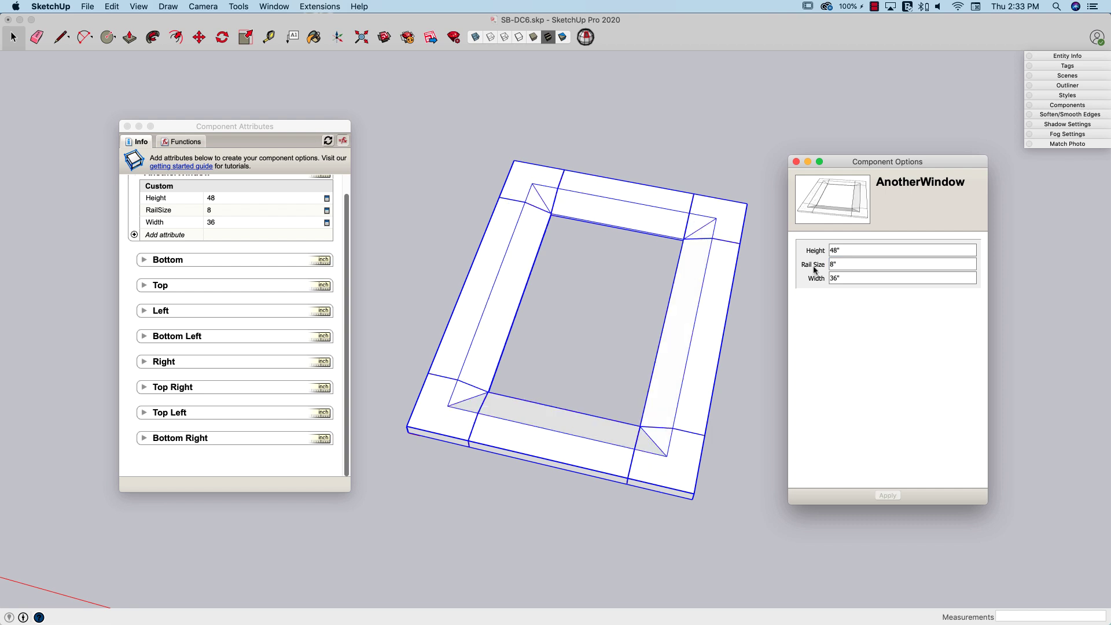
{"action": "left_click", "coordinate": [812, 265]}
{"action": "type", "text": "2"}
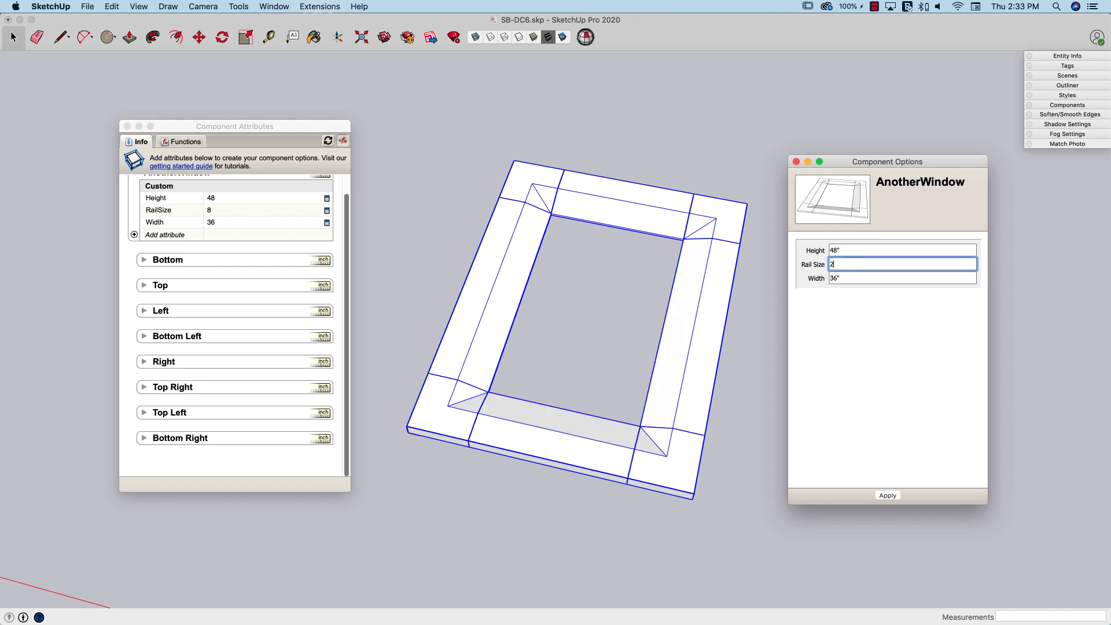
{"action": "key", "text": "Return"}
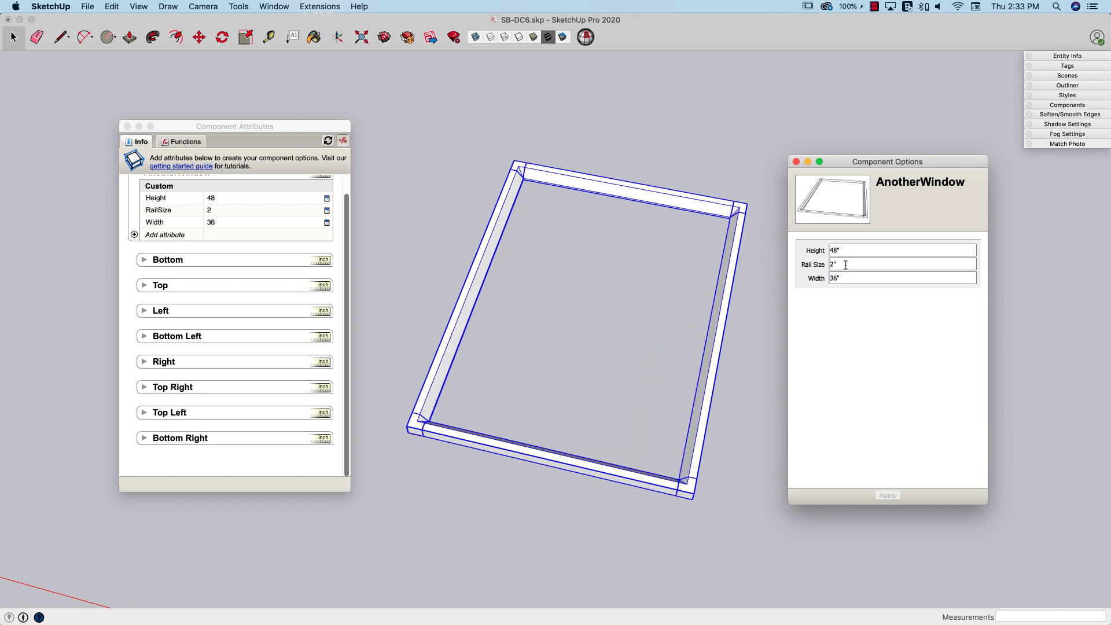
{"action": "left_click_drag", "start_coordinate": [846, 264], "coordinate": [794, 263]}
{"action": "type", "text": "4"}
{"action": "key", "text": "Return"}
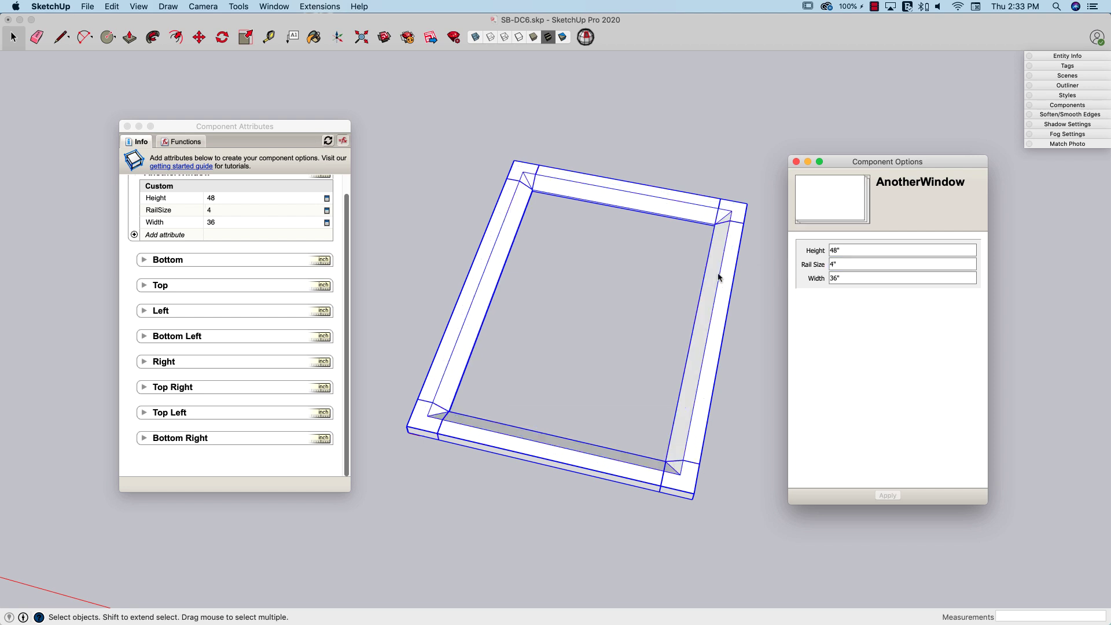
Test the window frame with a Rail Size of 12 inches and inspect its corner joints.
{"action": "mouse_move", "coordinate": [444, 355]}
{"action": "middle_mouse_down"}
{"action": "mouse_move", "coordinate": [451, 369]}
{"action": "mouse_move", "coordinate": [450, 358]}
{"action": "mouse_move", "coordinate": [417, 413]}
{"action": "mouse_move", "coordinate": [489, 435]}
{"action": "mouse_move", "coordinate": [403, 405]}
{"action": "mouse_move", "coordinate": [446, 414]}
{"action": "mouse_move", "coordinate": [471, 322]}
{"action": "mouse_move", "coordinate": [464, 417]}
{"action": "mouse_move", "coordinate": [443, 476]}
{"action": "middle_mouse_up"}
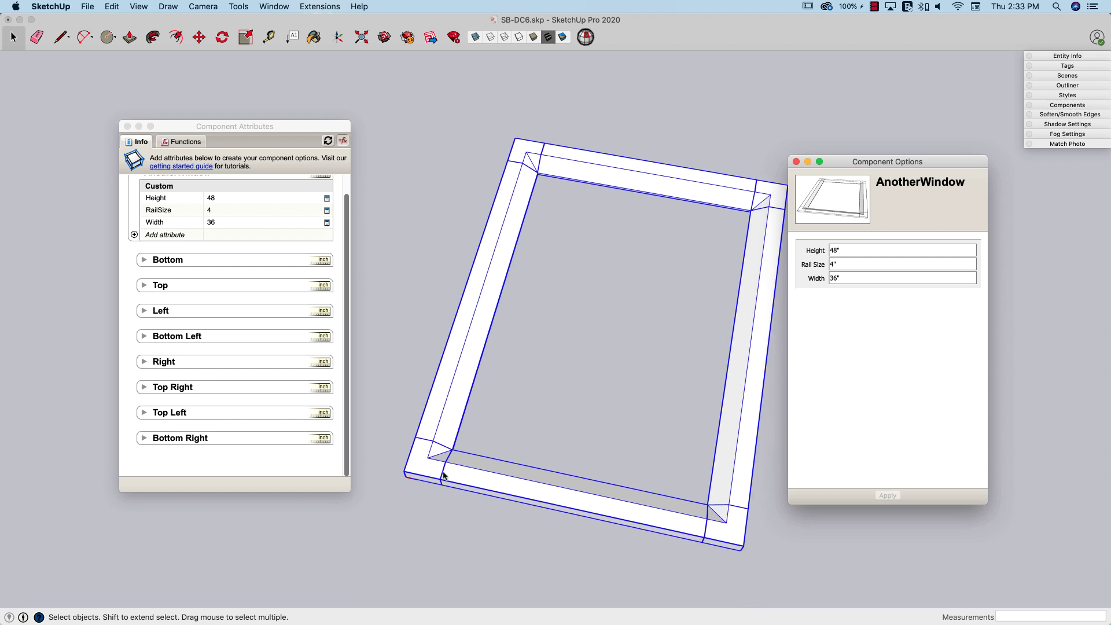
{"action": "middle_click_drag", "start_coordinate": [431, 438], "coordinate": [514, 211]}
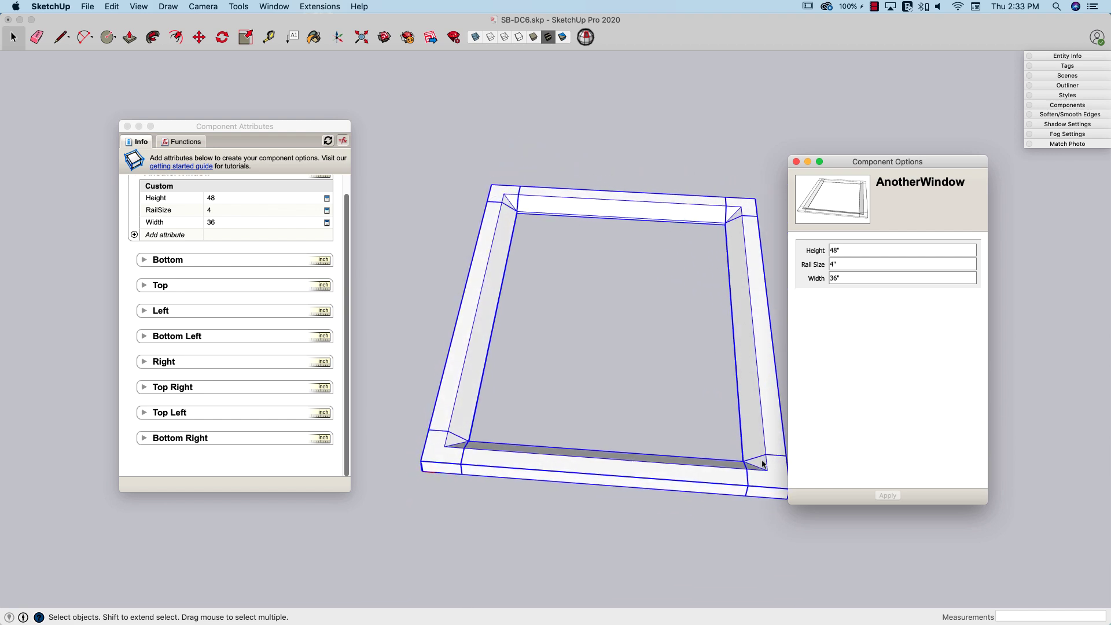
{"action": "middle_click_drag", "start_coordinate": [762, 463], "coordinate": [464, 342]}
{"action": "scroll", "coordinate": [417, 409], "scroll_direction": "up", "scroll_amount": 3}
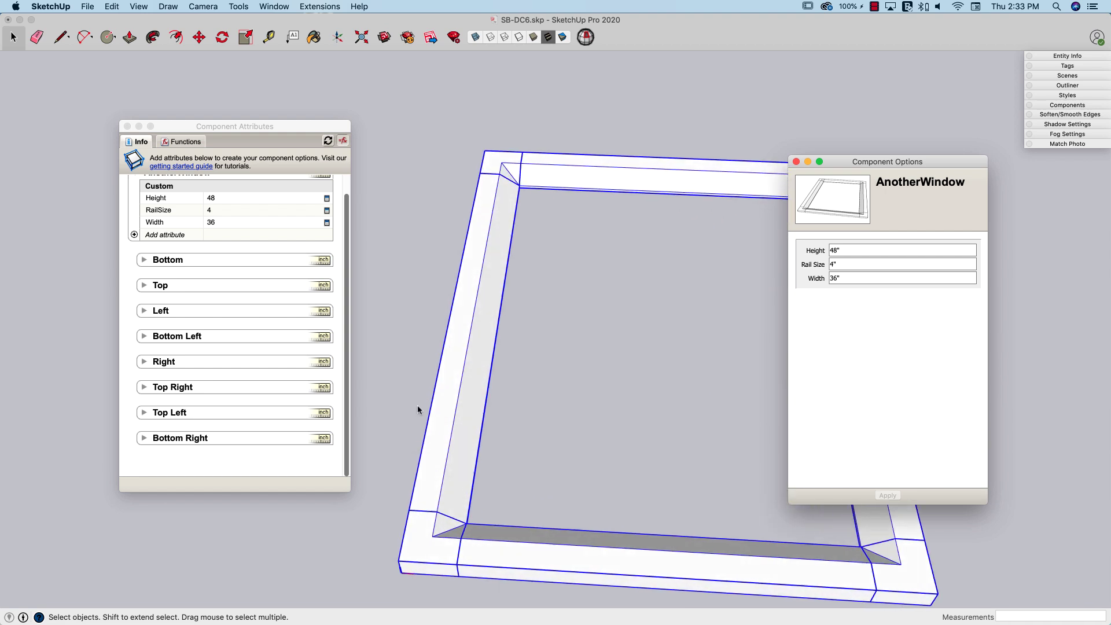
{"action": "left_click_drag", "start_coordinate": [859, 266], "coordinate": [800, 264]}
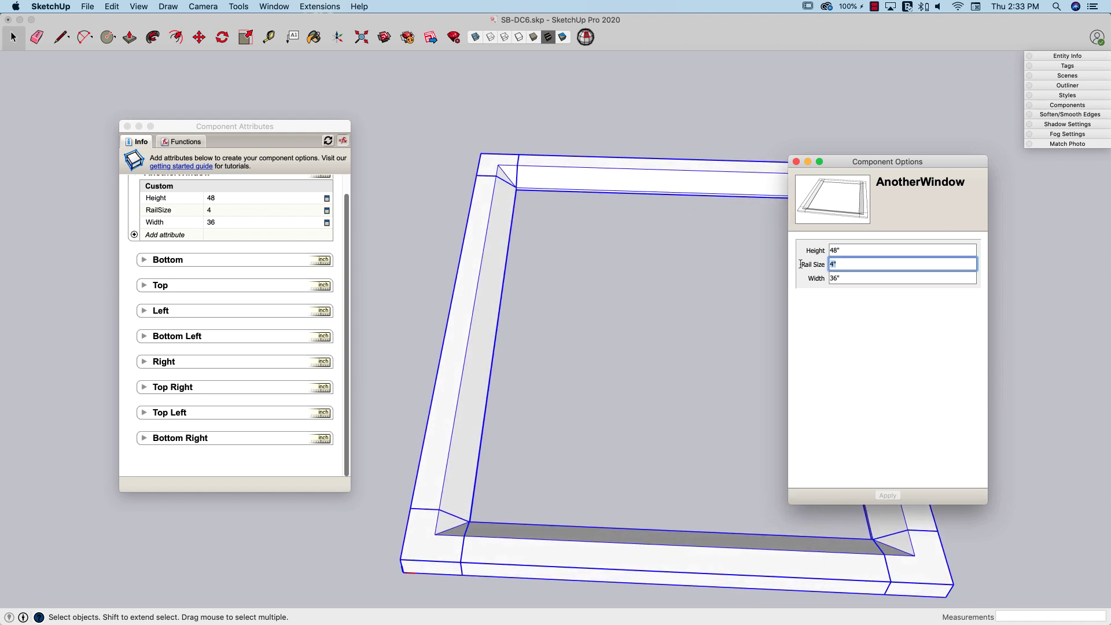
{"action": "type", "text": "12"}
{"action": "key", "text": "Return"}
{"action": "middle_click_drag", "start_coordinate": [737, 282], "coordinate": [512, 330]}
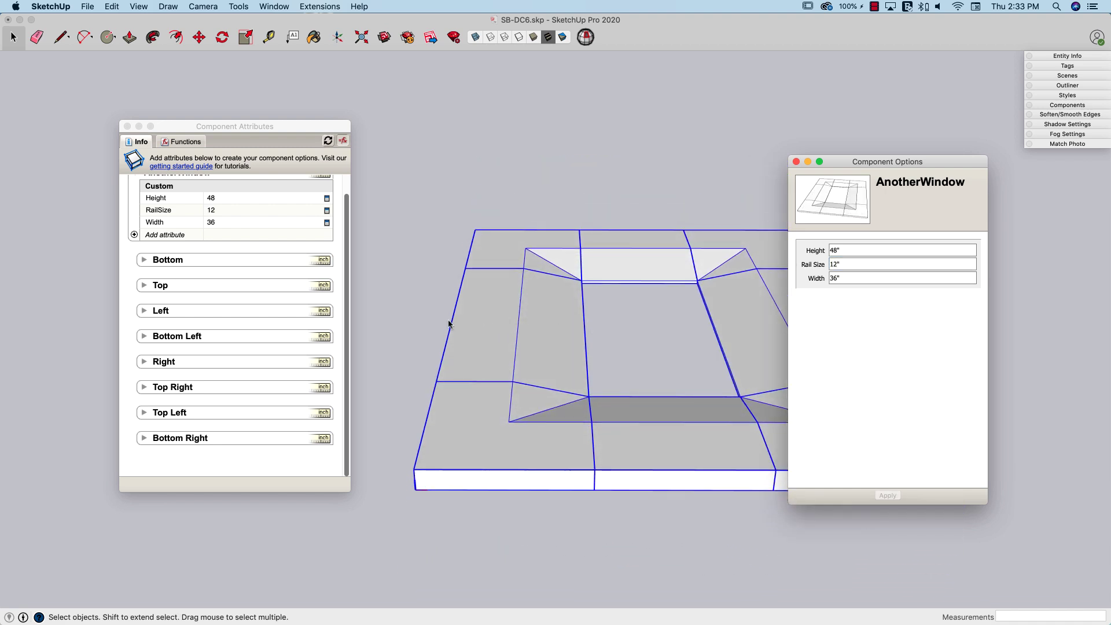
{"action": "middle_click_drag", "start_coordinate": [509, 320], "coordinate": [599, 228]}
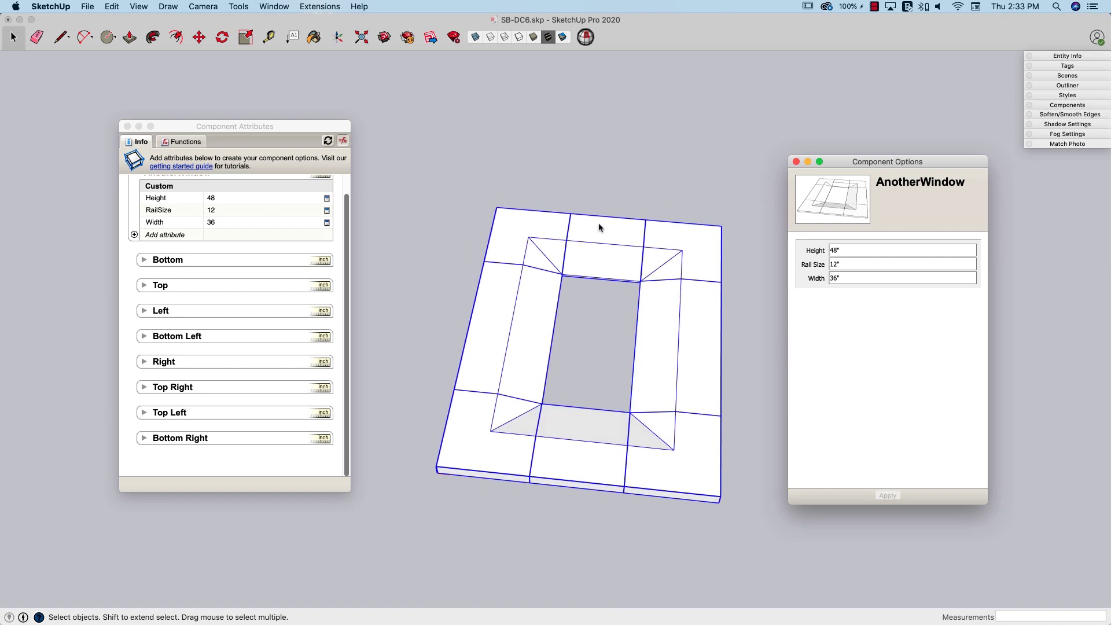
Set the window's Rail Size option to 6 inches.
{"action": "left_click", "coordinate": [862, 265]}
{"action": "key", "text": "BackSpace"}
{"action": "key", "text": "BackSpace"}
{"action": "key", "text": "BackSpace"}
{"action": "type", "text": "6"}
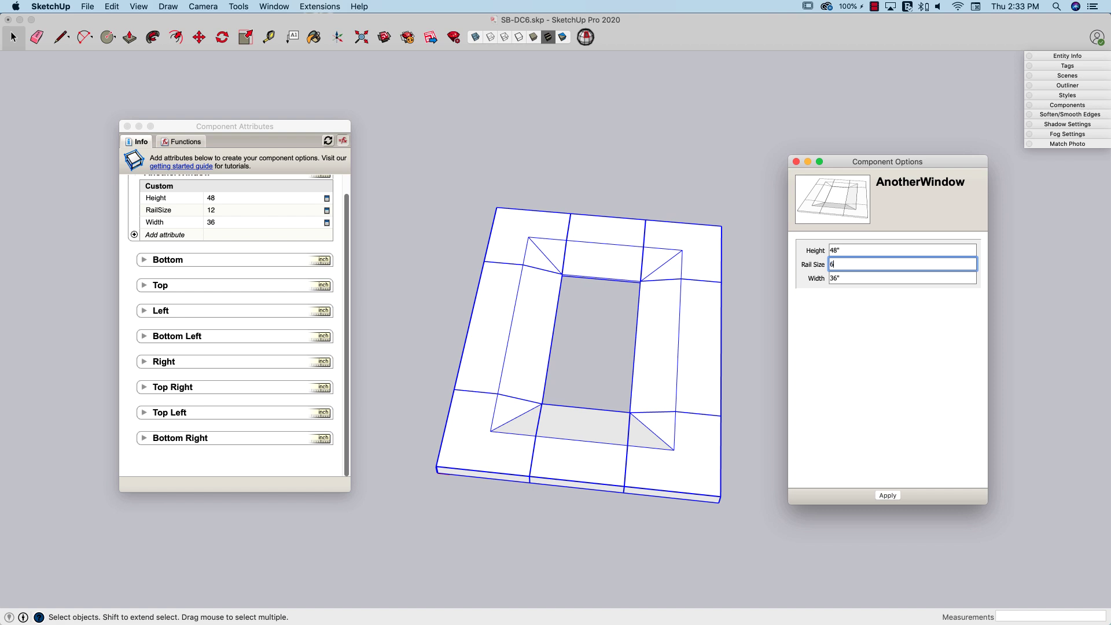
{"action": "key", "text": "Return"}
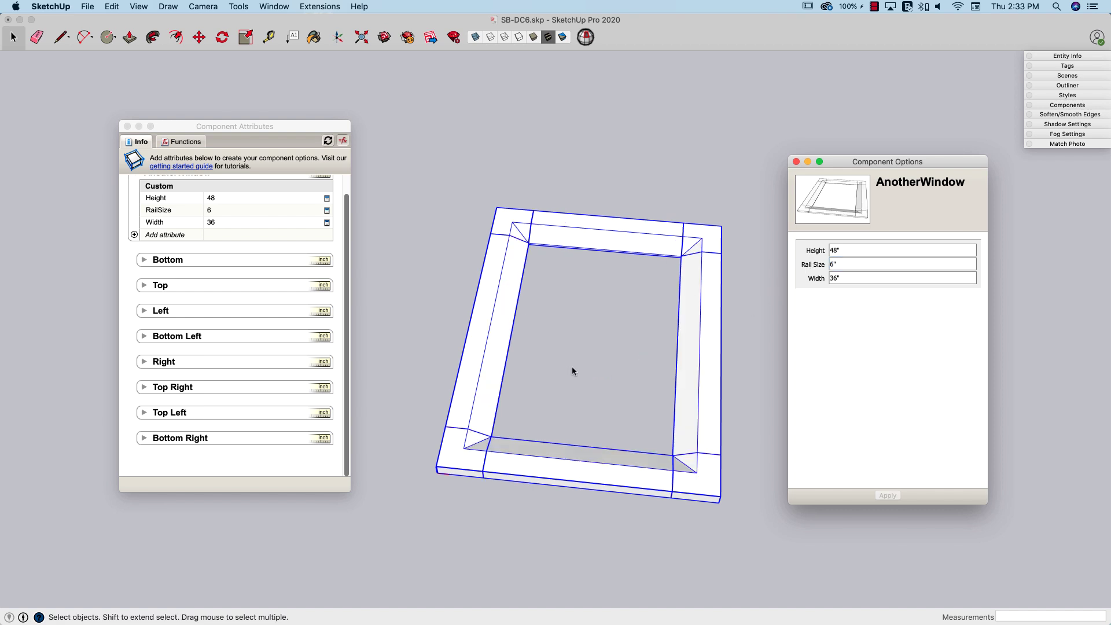
Open the AnotherWindow component for editing.
{"action": "left_click", "coordinate": [575, 361]}
{"action": "mouse_move", "coordinate": [572, 363]}
{"action": "middle_mouse_down"}
{"action": "mouse_move", "coordinate": [714, 424]}
{"action": "mouse_move", "coordinate": [637, 392]}
{"action": "middle_mouse_up"}
{"action": "middle_click_drag", "start_coordinate": [401, 351], "coordinate": [396, 389]}
{"action": "left_click", "coordinate": [423, 365]}
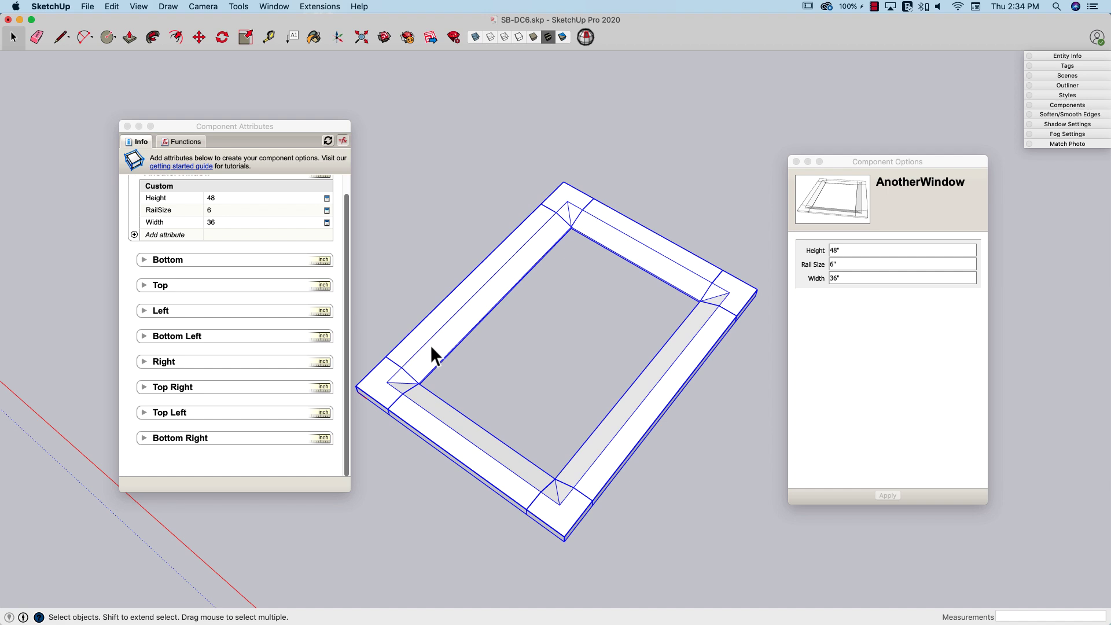
{"action": "mouse_move", "coordinate": [452, 324]}
{"action": "middle_mouse_down"}
{"action": "mouse_move", "coordinate": [420, 372]}
{"action": "mouse_move", "coordinate": [451, 321]}
{"action": "middle_mouse_up"}
{"action": "double_click", "coordinate": [452, 321]}
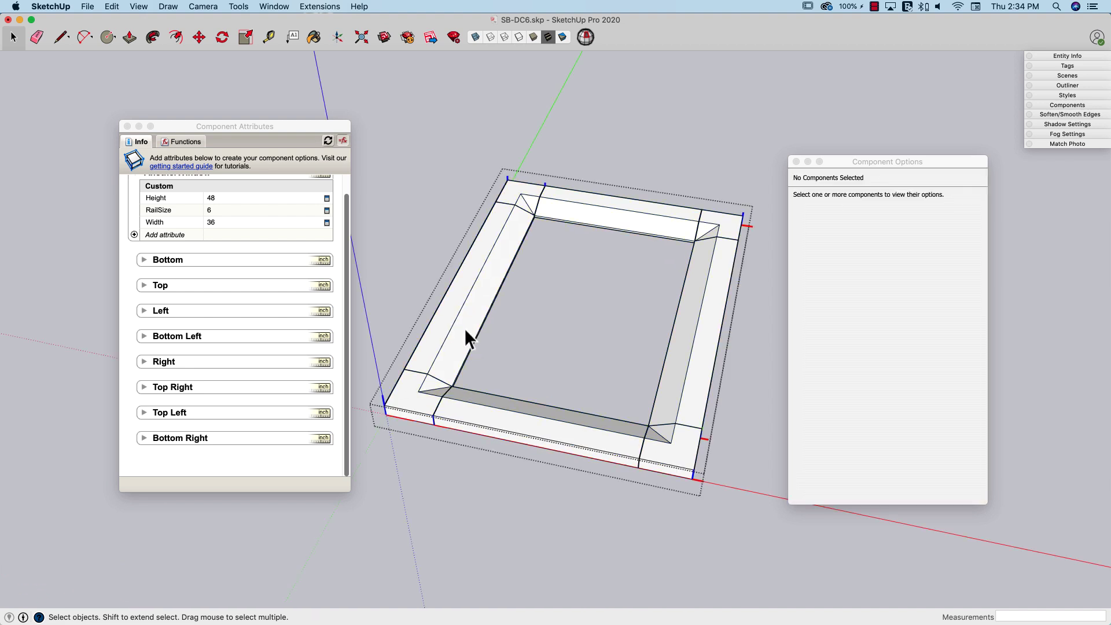
Open the Left rail for editing and hide the profile edges at its lower end.
{"action": "double_click", "coordinate": [464, 329]}
{"action": "scroll", "coordinate": [416, 390], "scroll_direction": "up", "scroll_amount": 2}
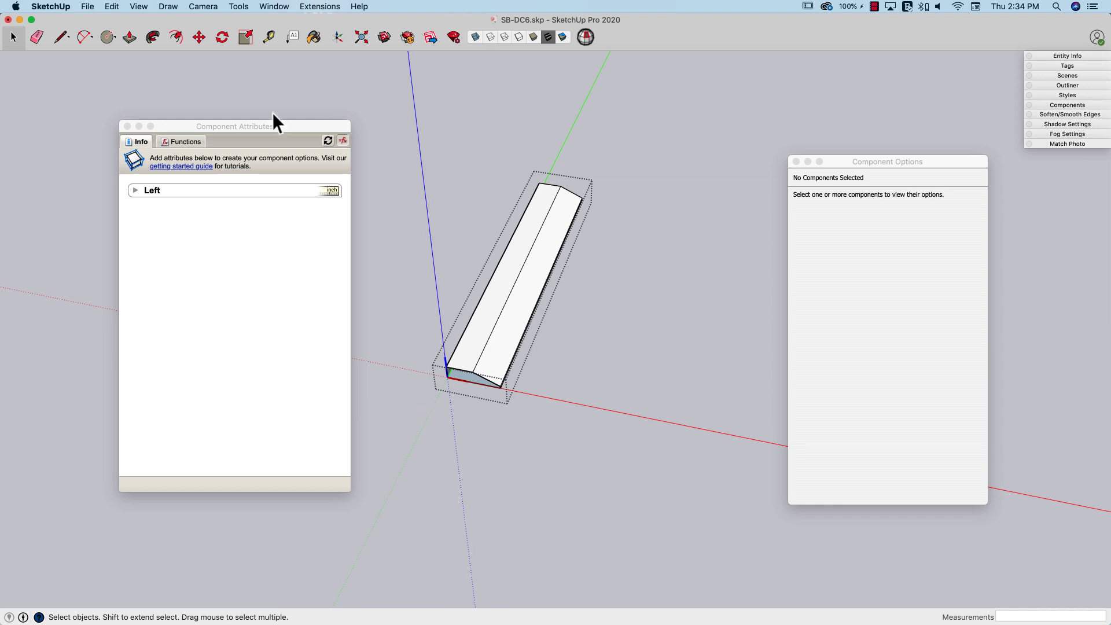
{"action": "left_click", "coordinate": [145, 7]}
{"action": "mouse_move", "coordinate": [173, 213]}
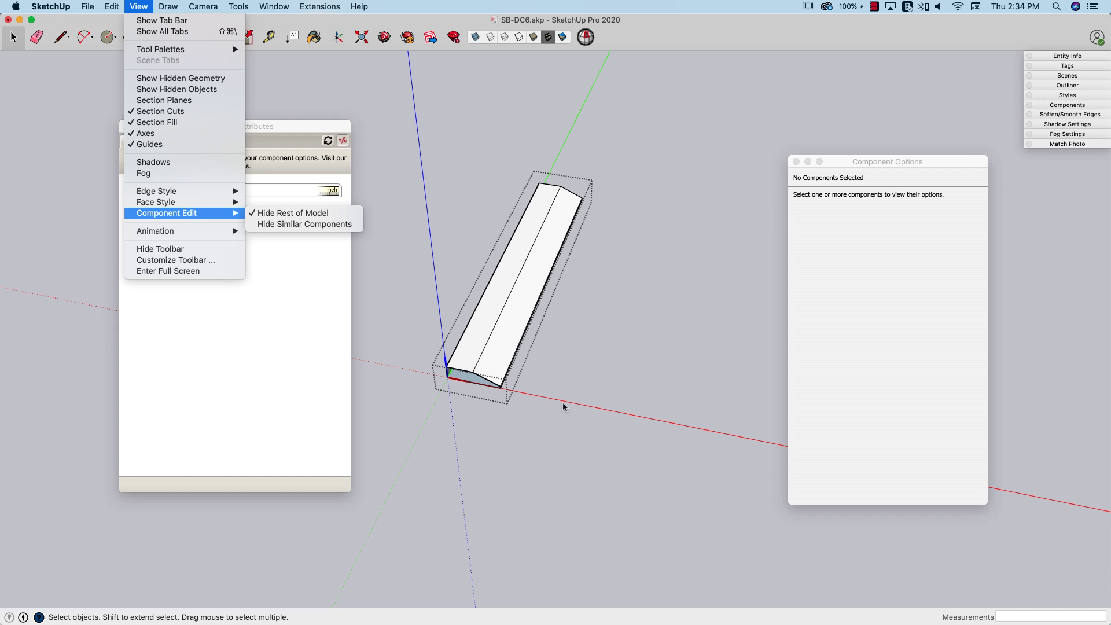
{"action": "left_click", "coordinate": [409, 336]}
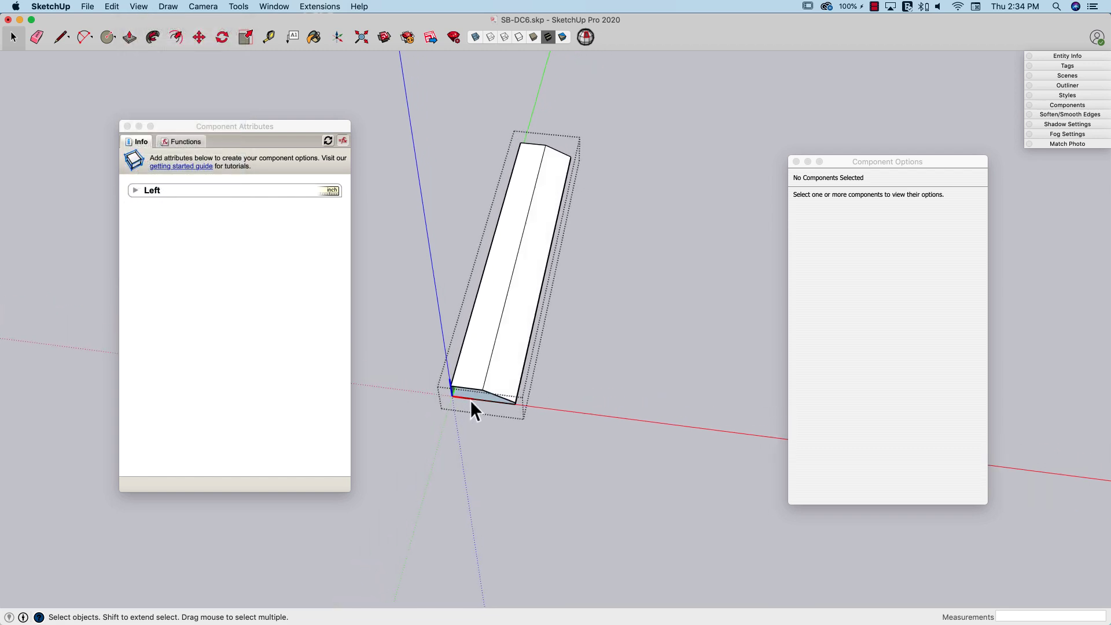
{"action": "left_click_drag", "start_coordinate": [412, 377], "coordinate": [524, 434]}
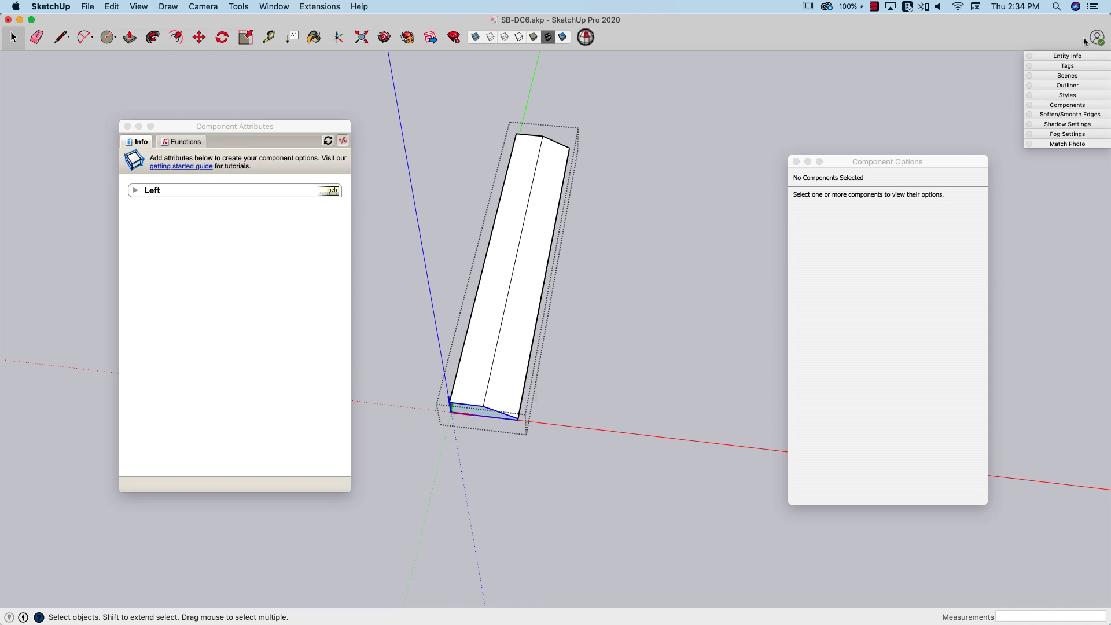
{"action": "left_click", "coordinate": [1068, 55]}
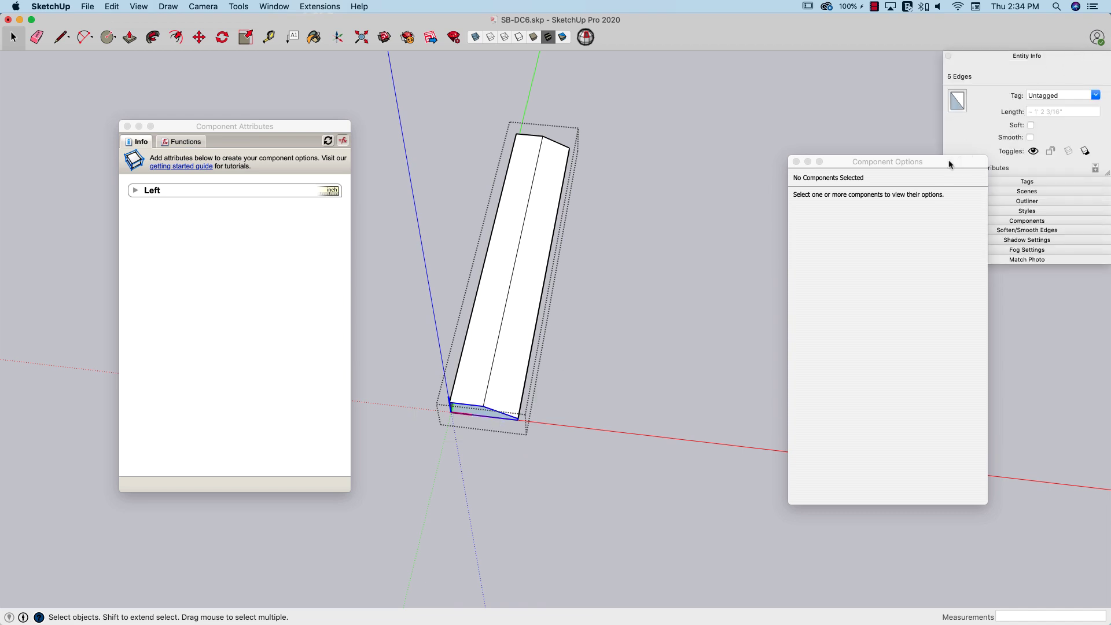
{"action": "left_click_drag", "start_coordinate": [949, 164], "coordinate": [890, 166]}
{"action": "left_click", "coordinate": [1033, 151]}
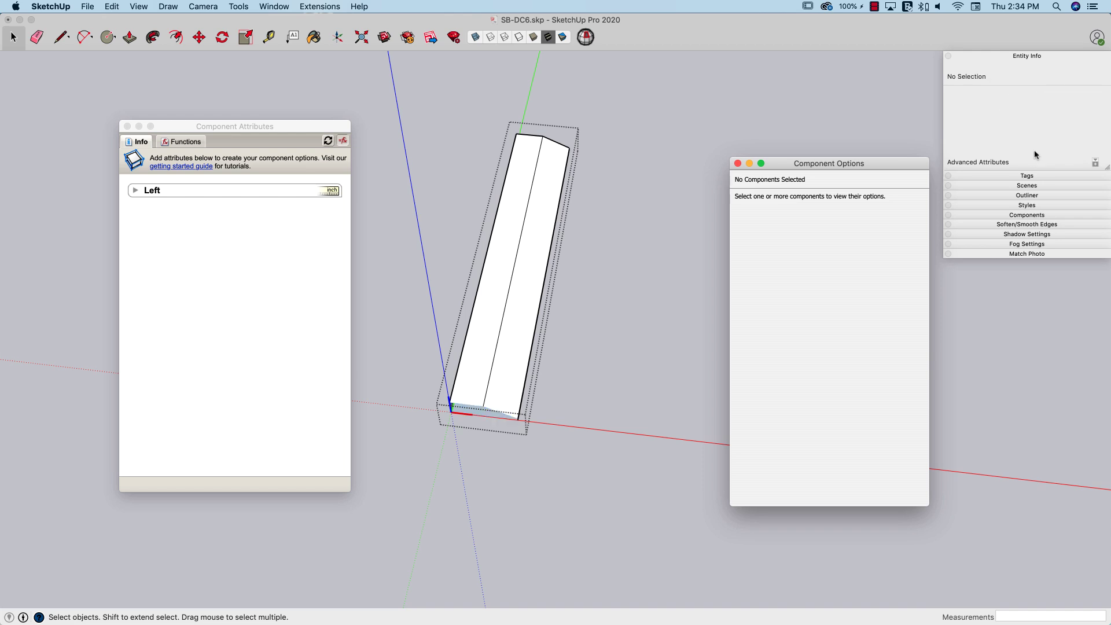
Hide the profile edges at the Left rail's upper end and leave the rail's editing mode.
{"action": "middle_click_drag", "start_coordinate": [578, 98], "coordinate": [564, 139]}
{"action": "left_click_drag", "start_coordinate": [483, 109], "coordinate": [663, 201]}
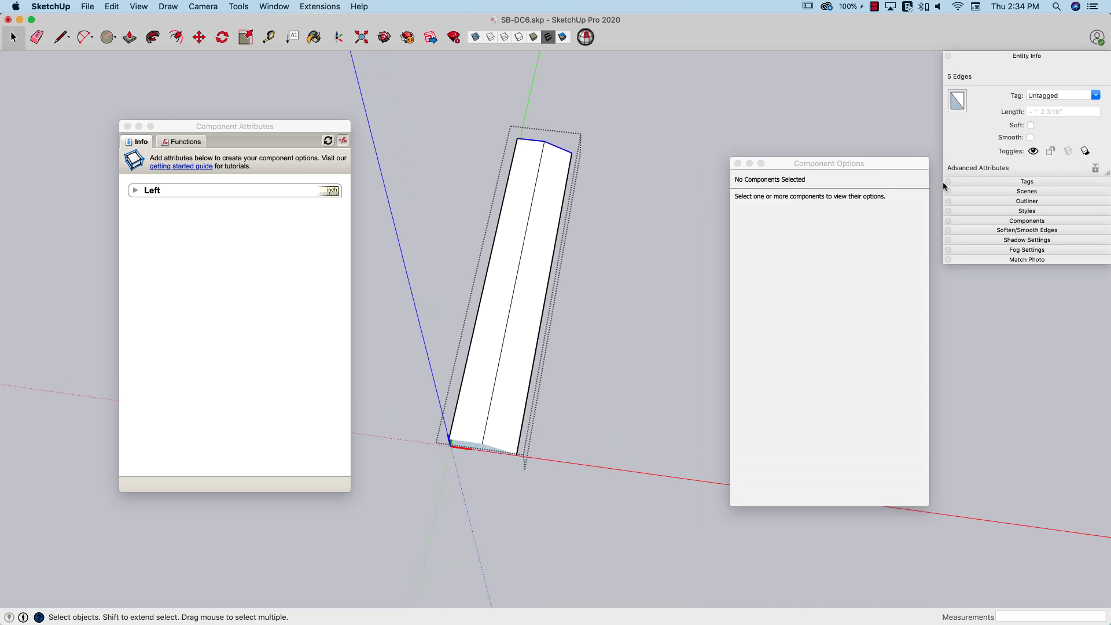
{"action": "left_click", "coordinate": [1035, 154]}
{"action": "left_click", "coordinate": [599, 298]}
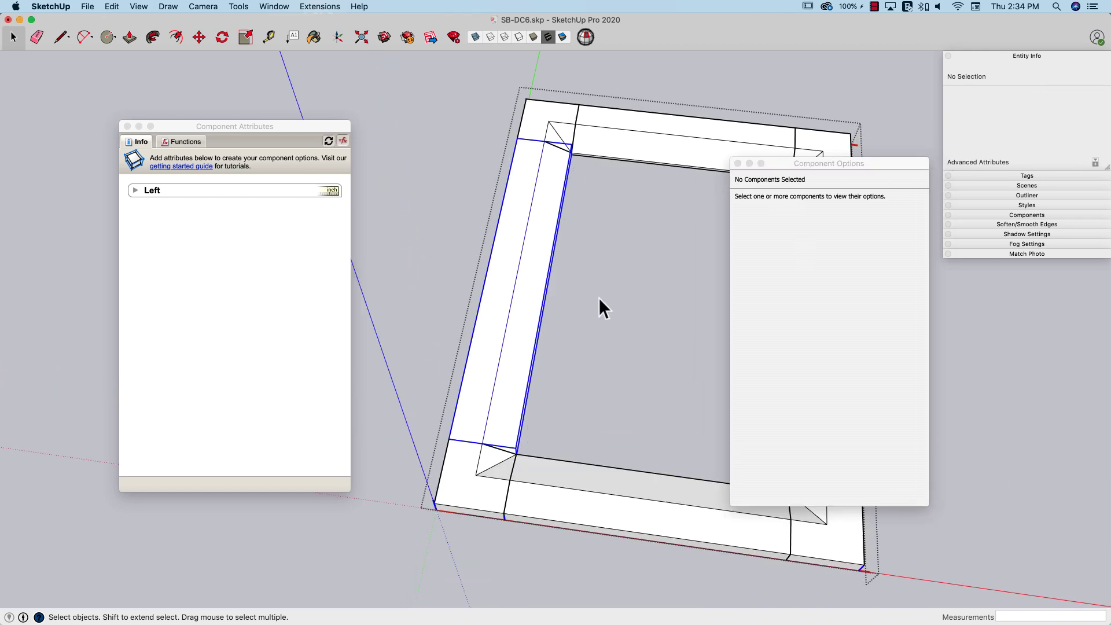
Hide the Top Left corner block's edges where it meets the Left and Top rails, and close the block.
{"action": "middle_click_drag", "start_coordinate": [602, 255], "coordinate": [552, 340], "text": "shift"}
{"action": "double_click", "coordinate": [485, 222]}
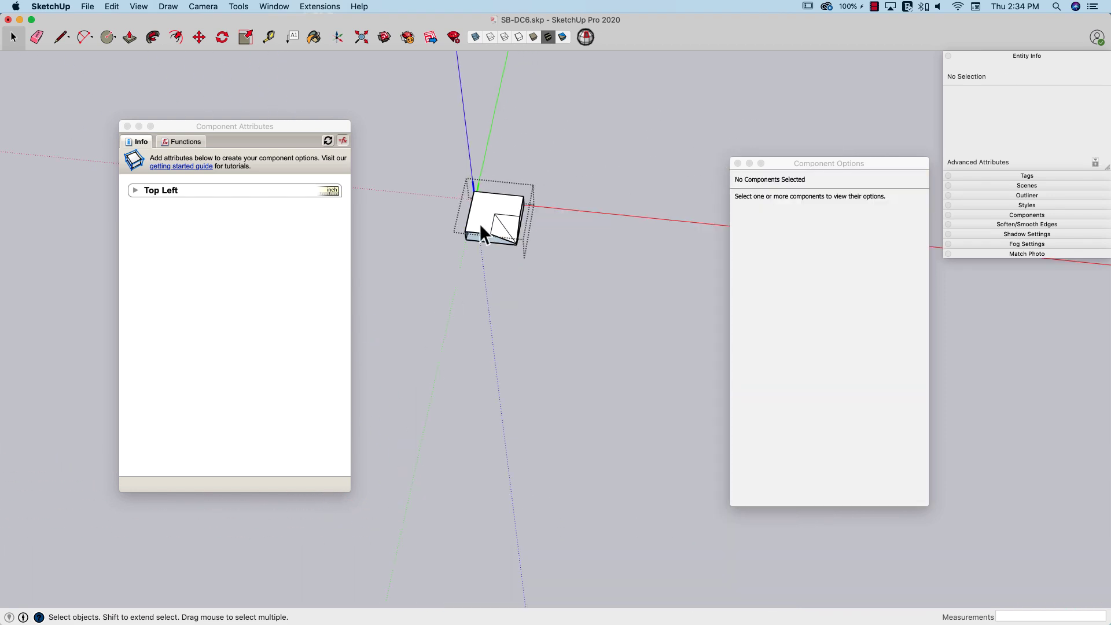
{"action": "left_click_drag", "start_coordinate": [457, 223], "coordinate": [532, 254]}
{"action": "middle_click_drag", "start_coordinate": [531, 254], "coordinate": [494, 217]}
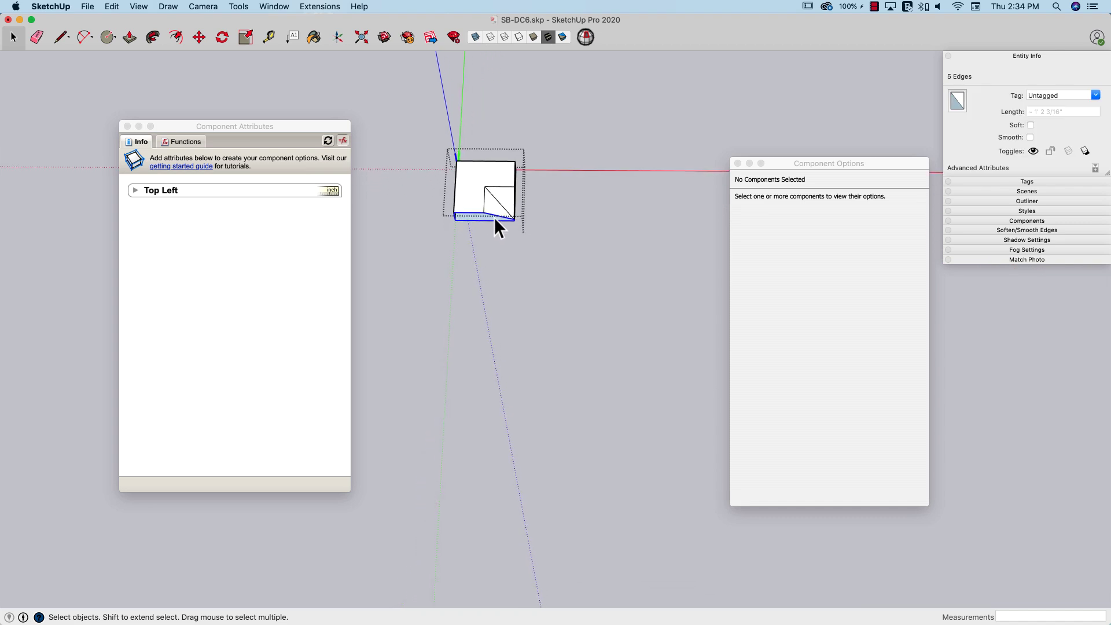
{"action": "left_click_drag", "start_coordinate": [435, 200], "coordinate": [541, 260]}
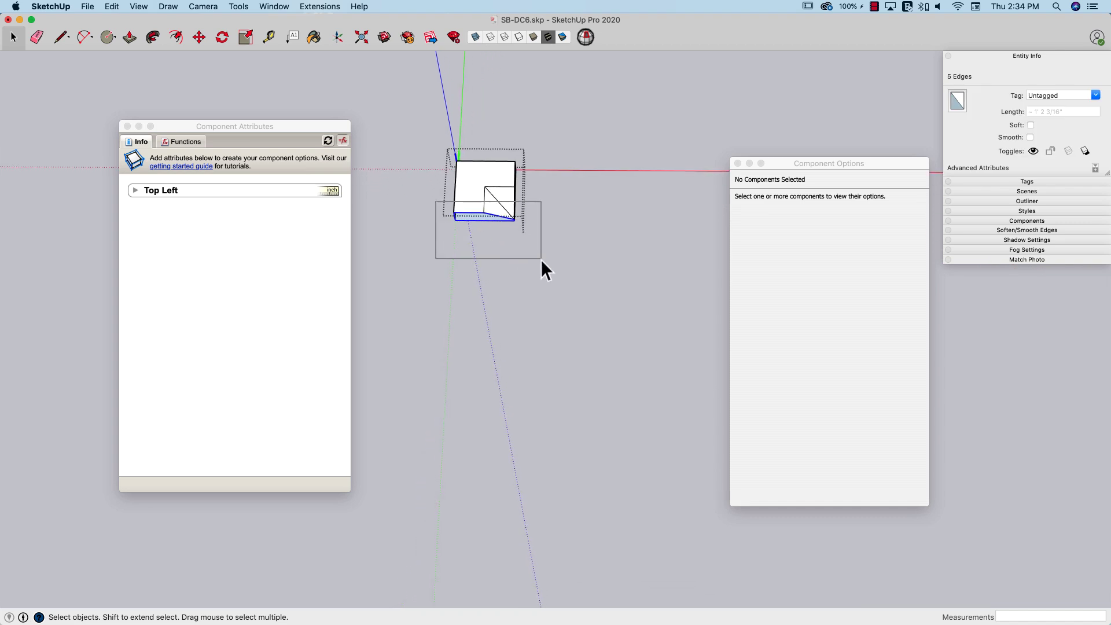
{"action": "left_click", "coordinate": [1032, 151]}
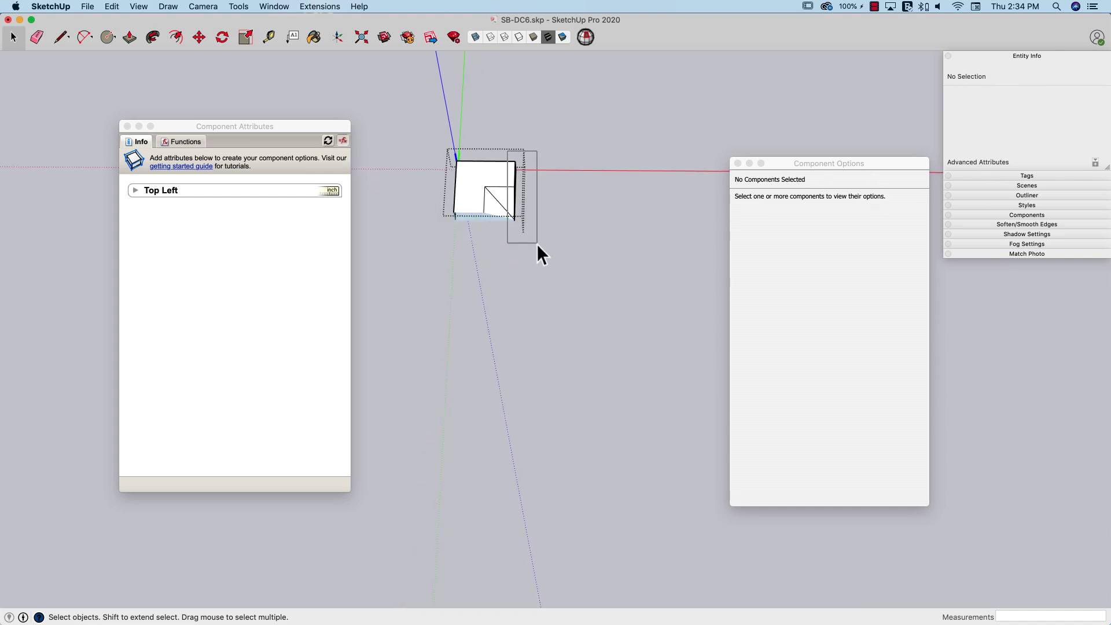
{"action": "left_click_drag", "start_coordinate": [536, 244], "coordinate": [537, 246]}
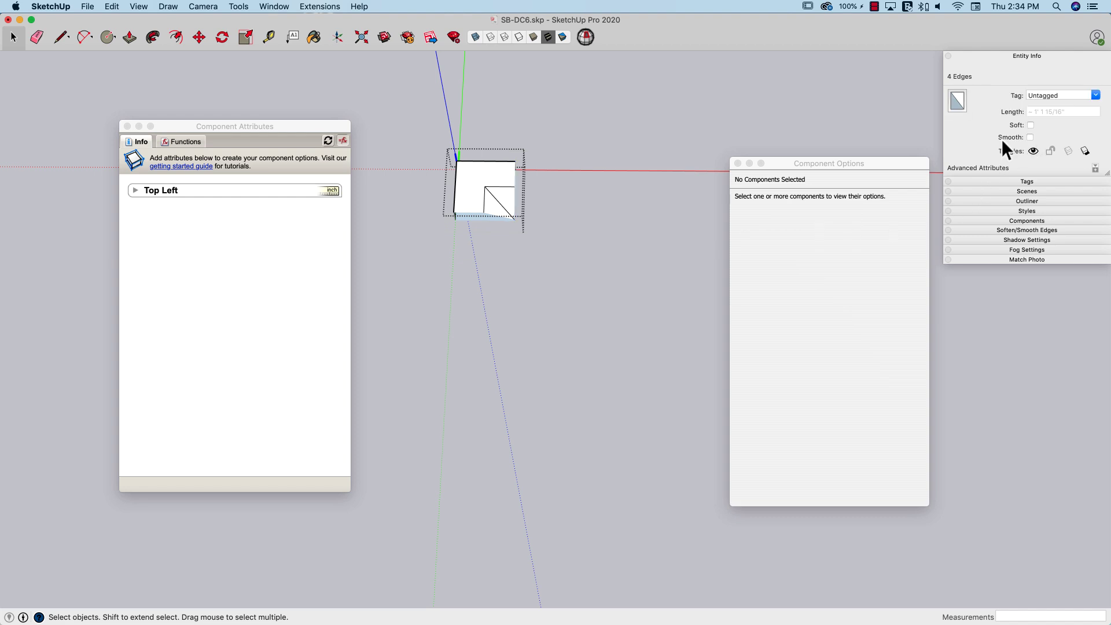
{"action": "left_click", "coordinate": [619, 107]}
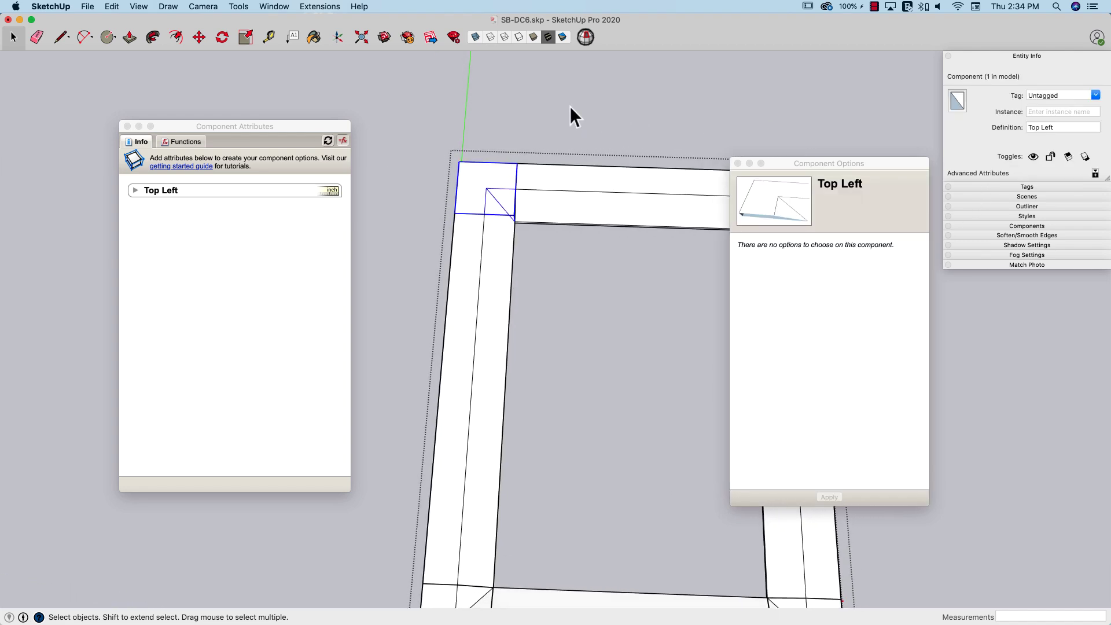
Examine the frame around the Top Left corner block for seam lines between the block and its adjoining rails.
{"action": "key", "text": "Escape"}
{"action": "middle_click_drag", "start_coordinate": [574, 108], "coordinate": [516, 210]}
{"action": "scroll", "coordinate": [517, 217], "scroll_direction": "up", "scroll_amount": 3}
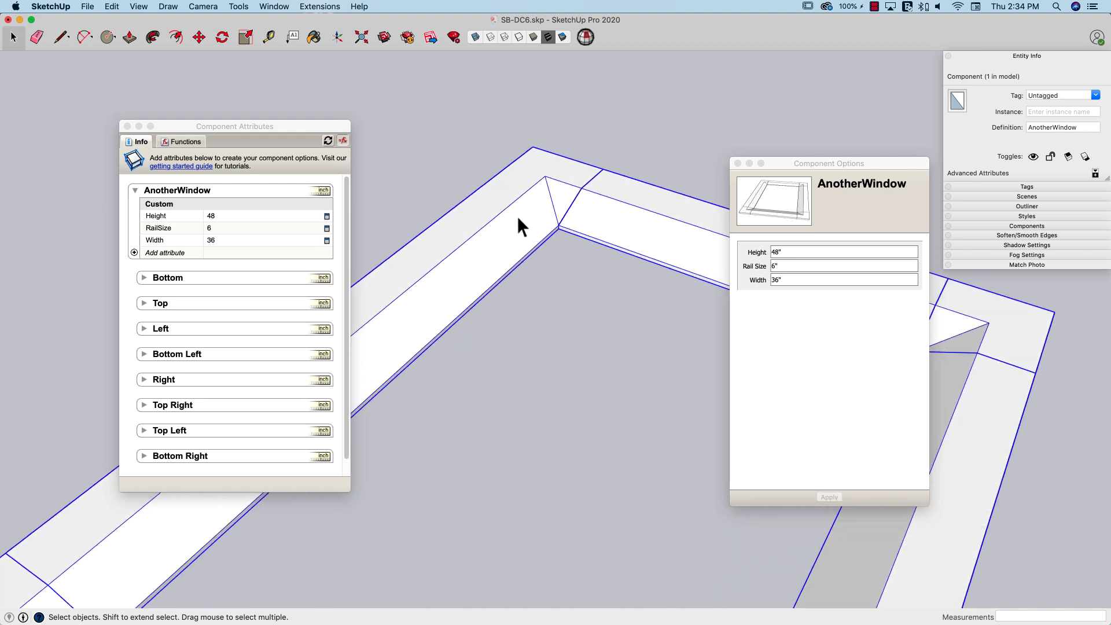
{"action": "scroll", "coordinate": [517, 217], "scroll_direction": "up", "scroll_amount": 3}
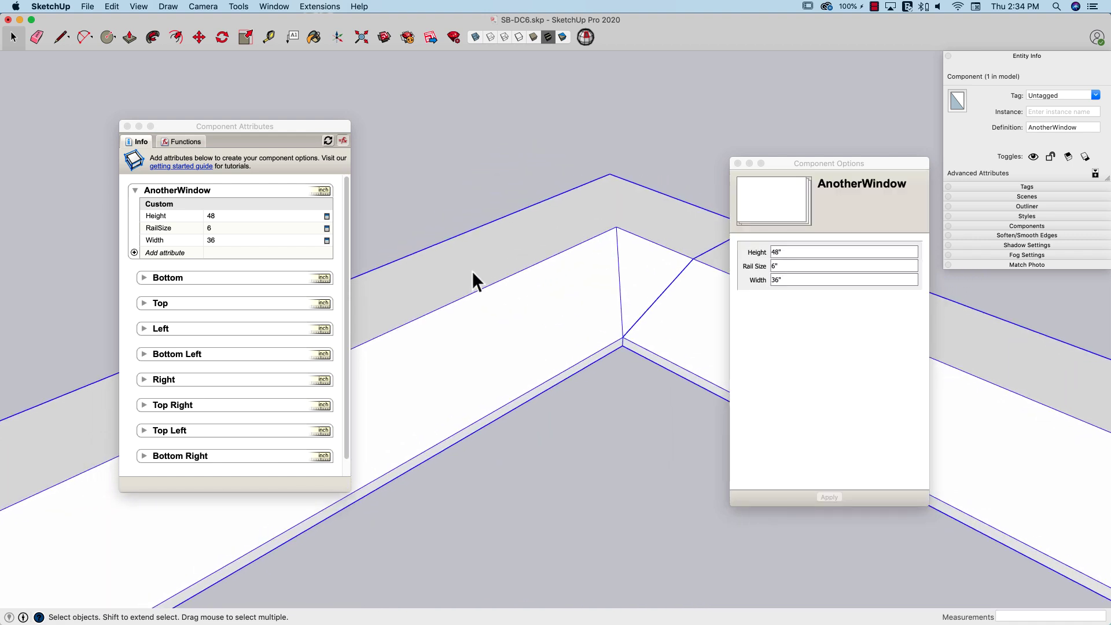
{"action": "double_click", "coordinate": [474, 259]}
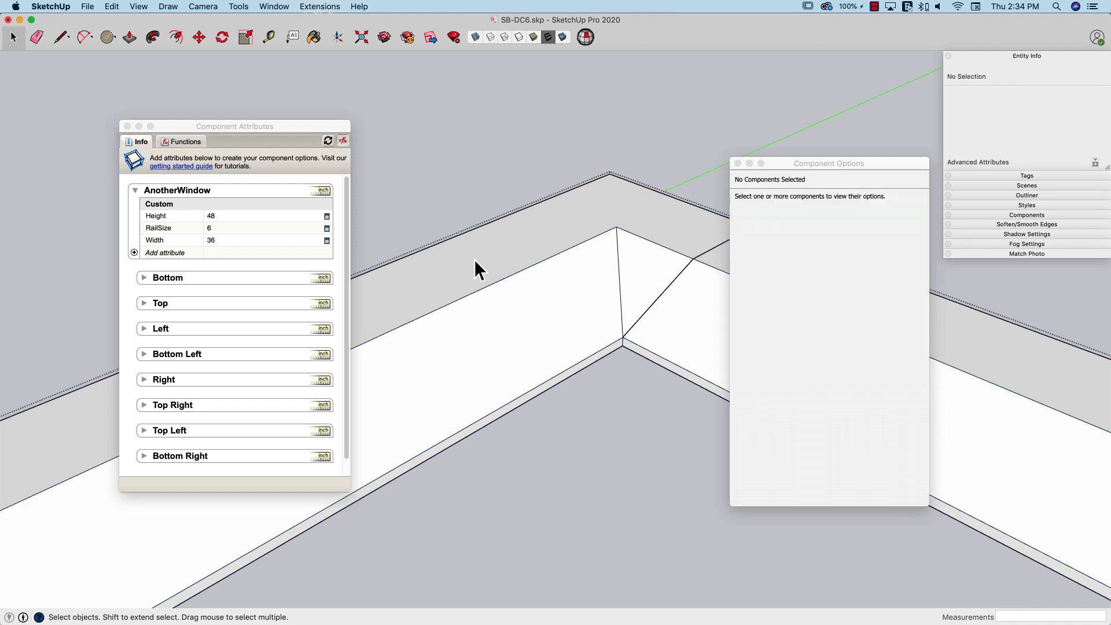
{"action": "left_click", "coordinate": [473, 260]}
{"action": "left_click", "coordinate": [617, 222]}
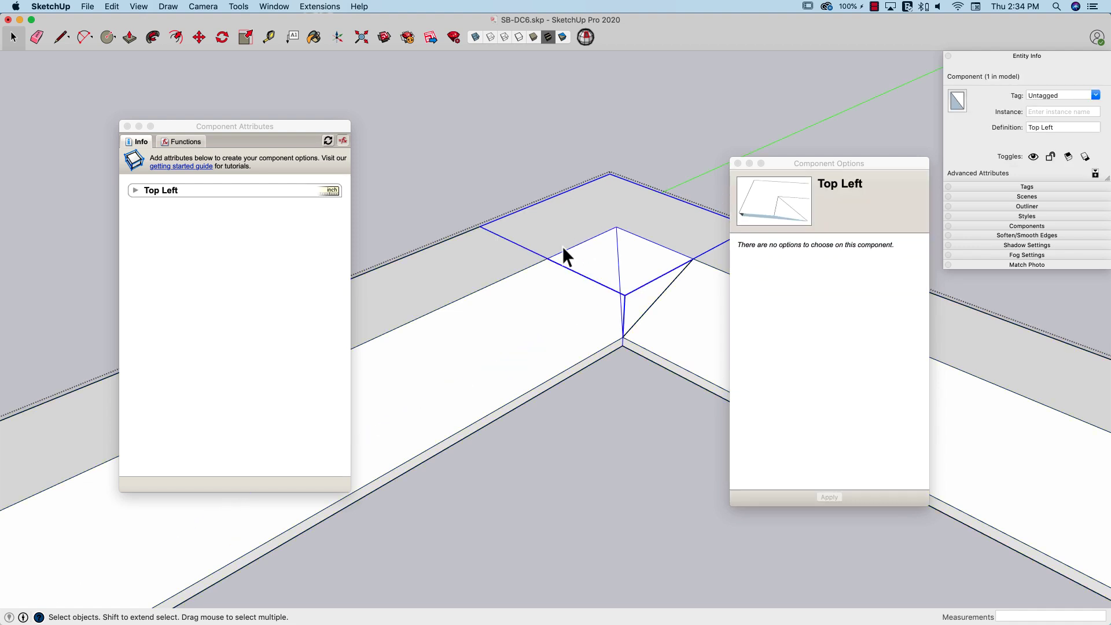
{"action": "left_click", "coordinate": [506, 168]}
{"action": "left_click", "coordinate": [521, 254]}
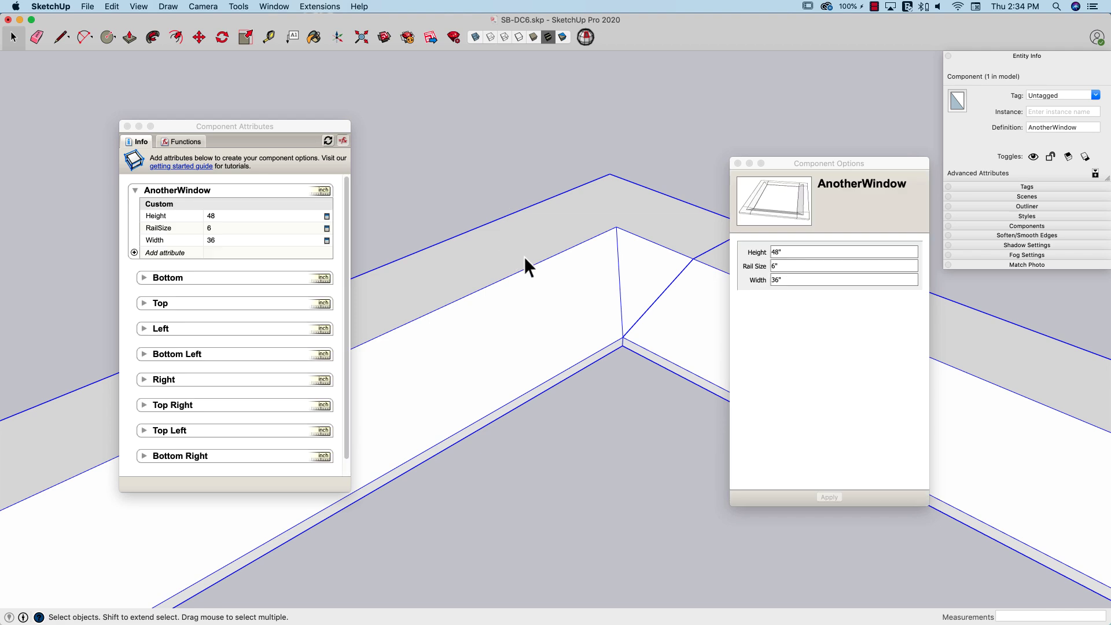
{"action": "scroll", "coordinate": [527, 266], "scroll_direction": "down", "scroll_amount": 1}
{"action": "middle_click_drag", "start_coordinate": [527, 264], "coordinate": [610, 280]}
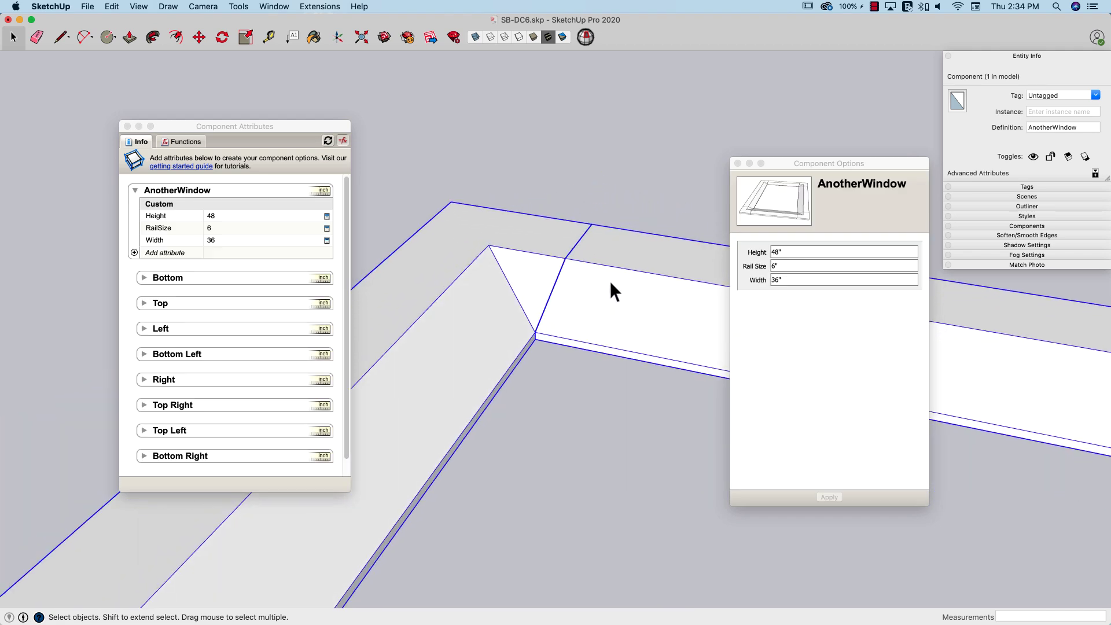
Open the Top rail for editing and hide the profile edges at its end next to the Top Left corner.
{"action": "double_click", "coordinate": [610, 280]}
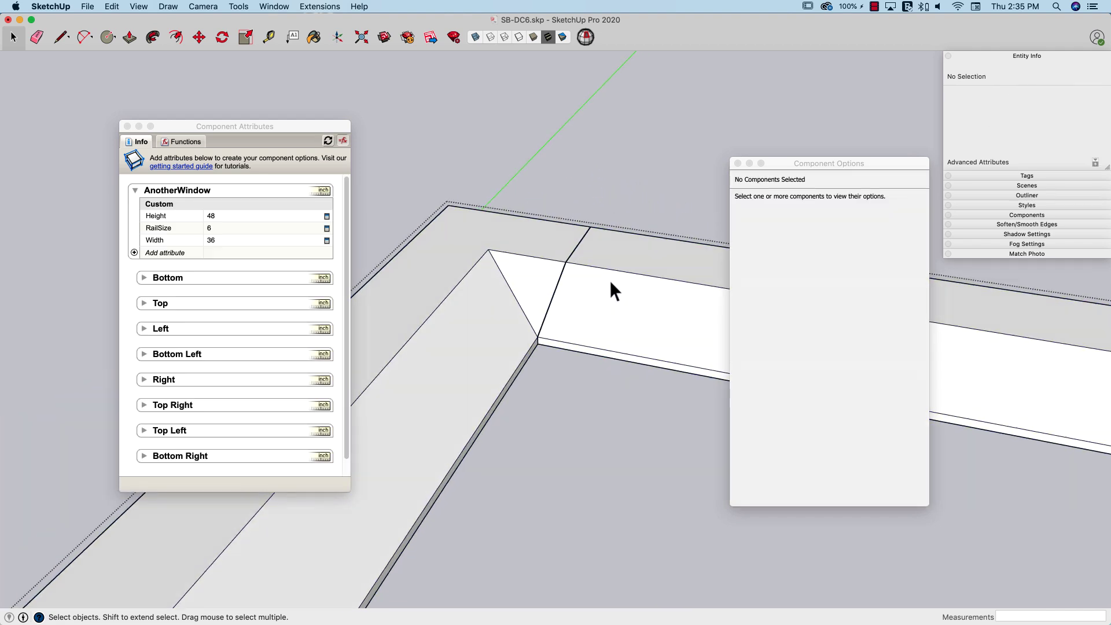
{"action": "double_click", "coordinate": [610, 279]}
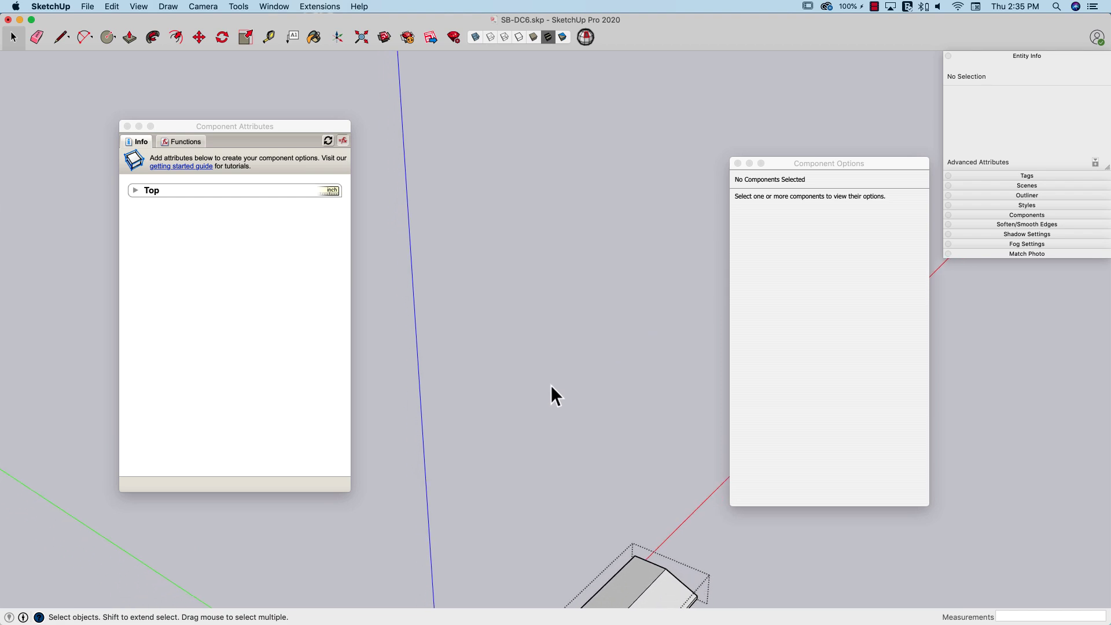
{"action": "middle_click_drag", "start_coordinate": [416, 429], "coordinate": [393, 412]}
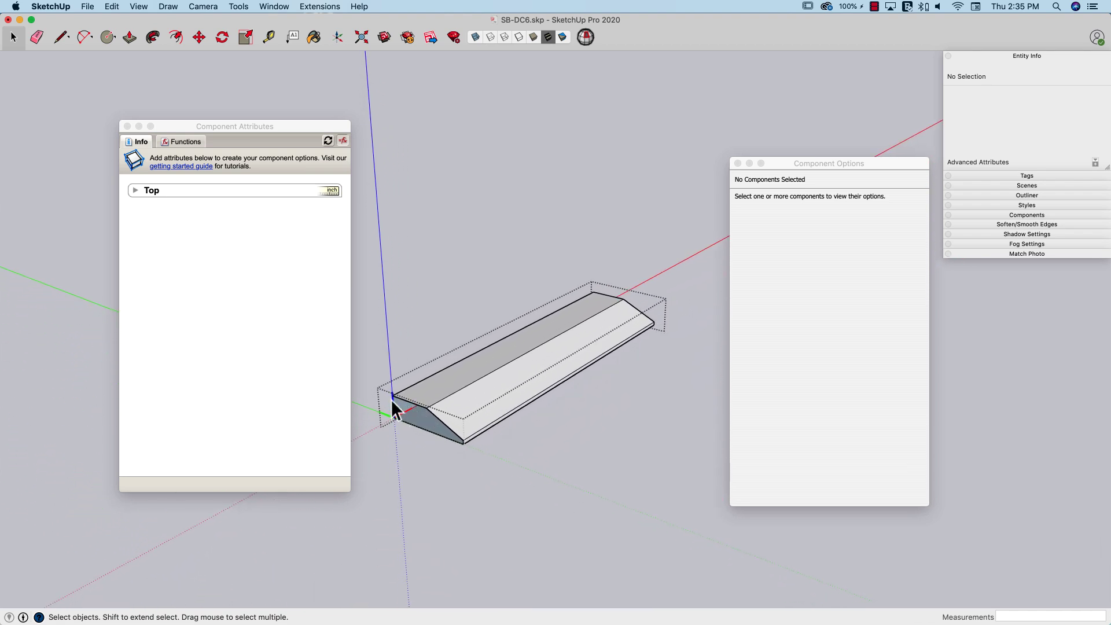
{"action": "middle_click_drag", "start_coordinate": [400, 408], "coordinate": [451, 388]}
{"action": "left_click_drag", "start_coordinate": [451, 389], "coordinate": [518, 459]}
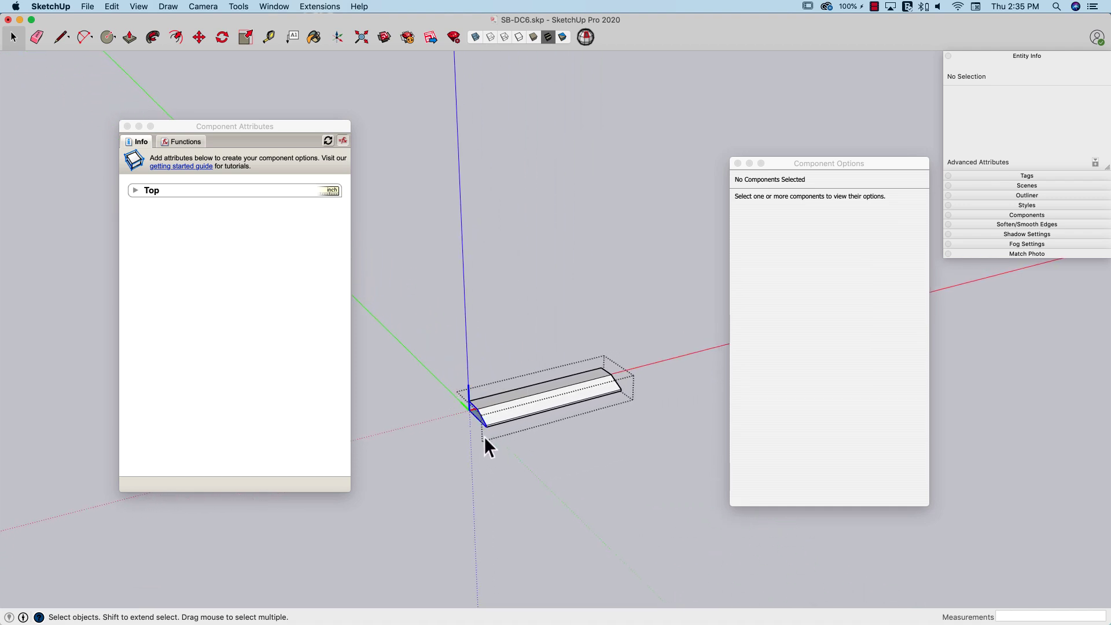
{"action": "left_click", "coordinate": [1032, 154]}
Hide the seam edges on the Top Right corner block and the Right rail, and leave the rail's editing mode.
{"action": "double_click", "coordinate": [567, 266]}
{"action": "middle_click_drag", "start_coordinate": [643, 255], "coordinate": [568, 223]}
{"action": "left_click_drag", "start_coordinate": [568, 211], "coordinate": [607, 261]}
{"action": "left_click", "coordinate": [1032, 152]}
{"action": "middle_click_drag", "start_coordinate": [602, 236], "coordinate": [652, 174]}
{"action": "left_click_drag", "start_coordinate": [631, 177], "coordinate": [683, 204]}
{"action": "left_click", "coordinate": [1031, 151]}
{"action": "double_click", "coordinate": [683, 290]}
{"action": "left_click", "coordinate": [1032, 151]}
{"action": "left_click", "coordinate": [652, 293]}
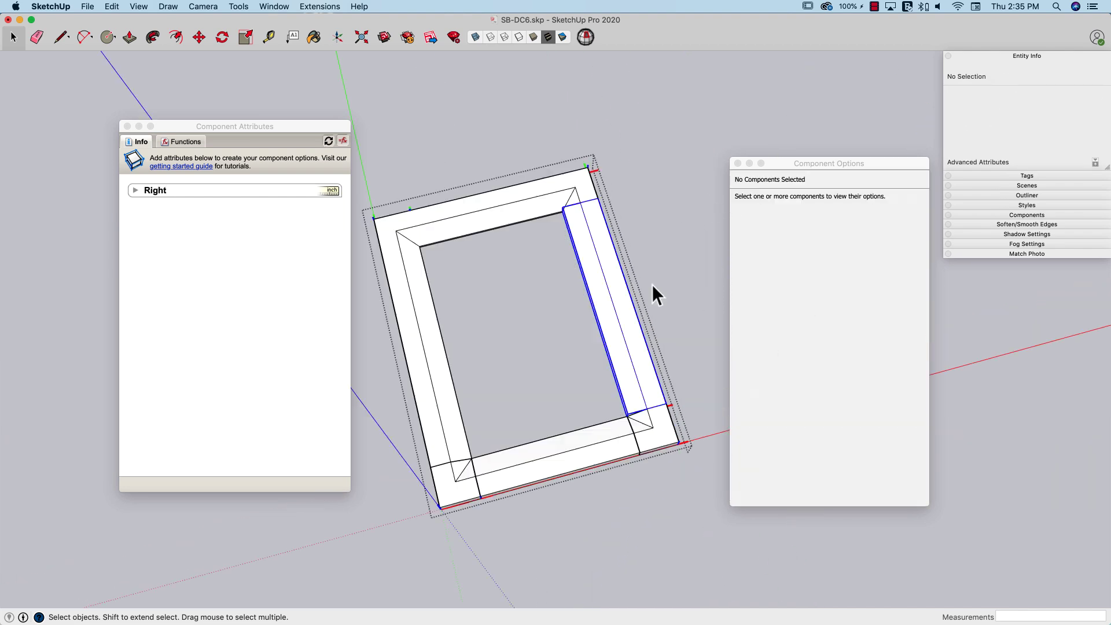
Hide the remaining seam edges on the Bottom Right block, Bottom rail and Bottom Left block, and return to the whole AnotherWindow component.
{"action": "double_click", "coordinate": [663, 437]}
{"action": "middle_click_drag", "start_coordinate": [651, 404], "coordinate": [602, 348]}
{"action": "left_click_drag", "start_coordinate": [570, 336], "coordinate": [613, 374]}
{"action": "left_click", "coordinate": [1032, 151]}
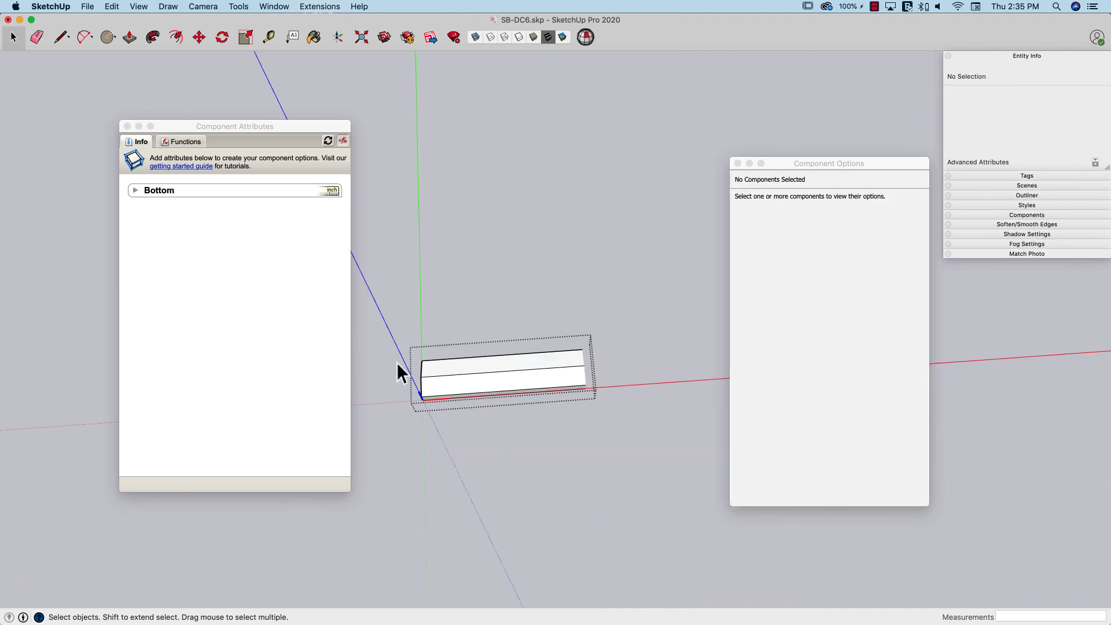
{"action": "middle_click_drag", "start_coordinate": [397, 367], "coordinate": [416, 367]}
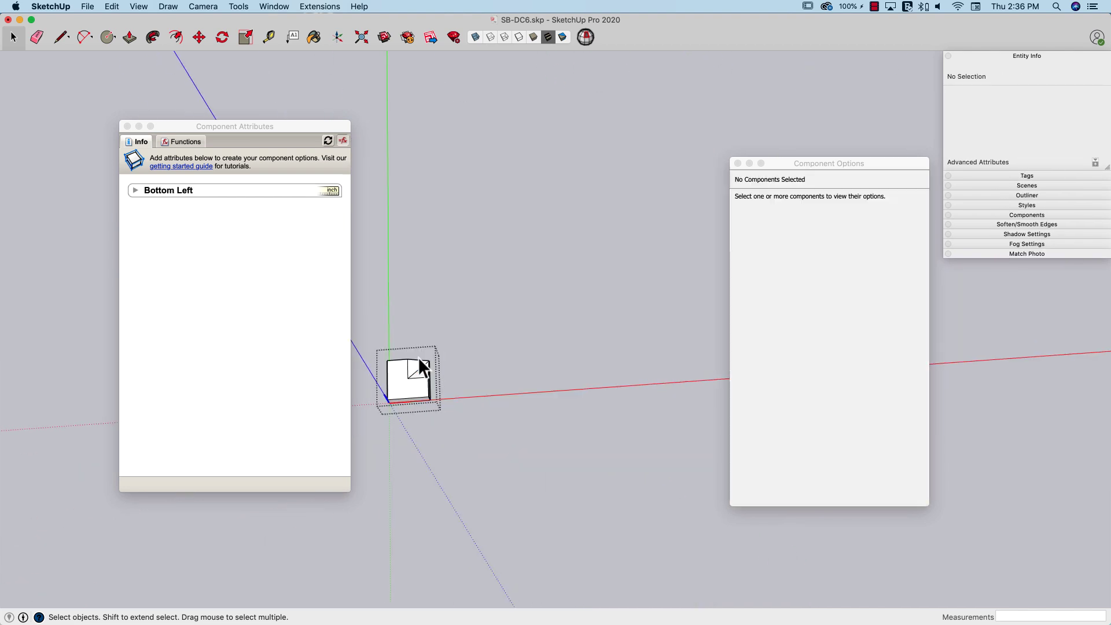
{"action": "left_click", "coordinate": [416, 366]}
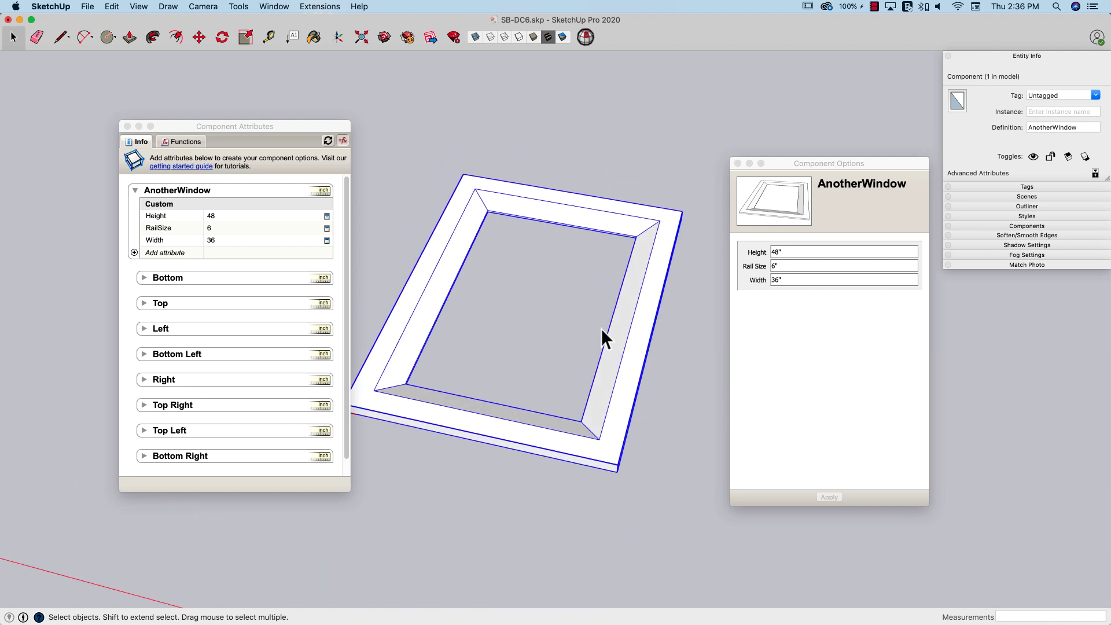
Set the AnotherWindow component's Height to 36 inches and its Width to 24 inches.
{"action": "left_click", "coordinate": [795, 251]}
{"action": "left_click", "coordinate": [794, 253]}
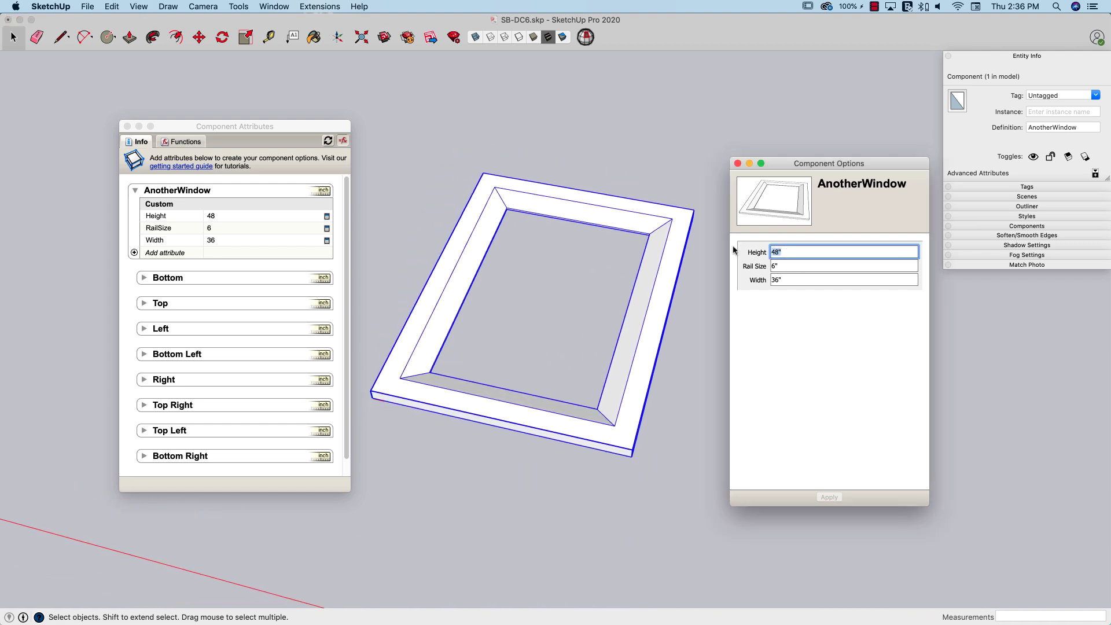
{"action": "type", "text": "36"}
{"action": "key", "text": "Return"}
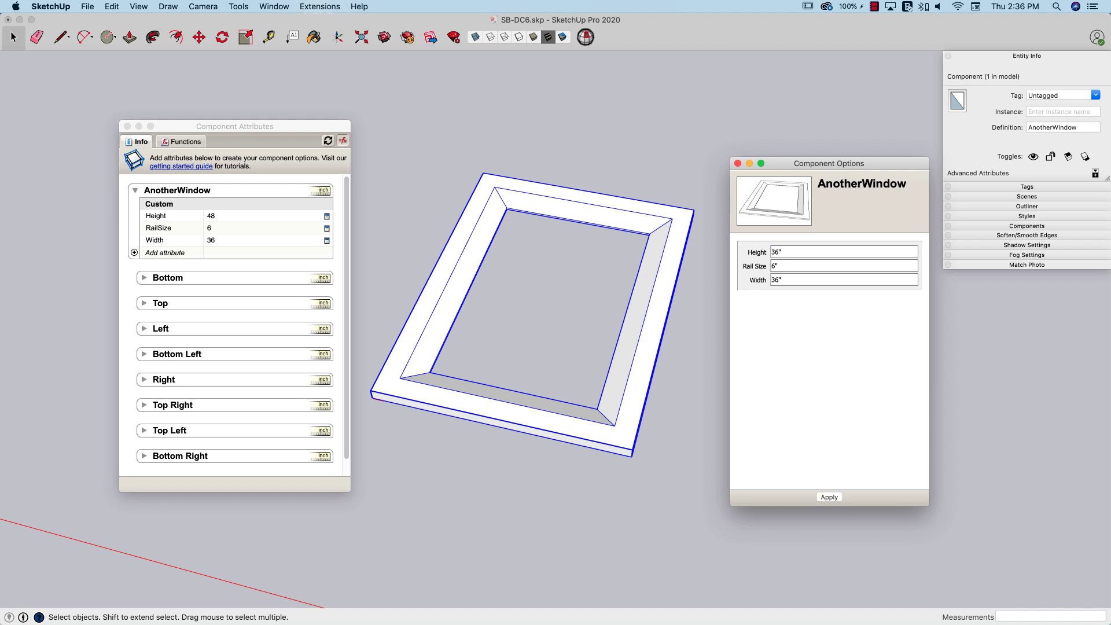
{"action": "left_click", "coordinate": [803, 283]}
{"action": "type", "text": "24"}
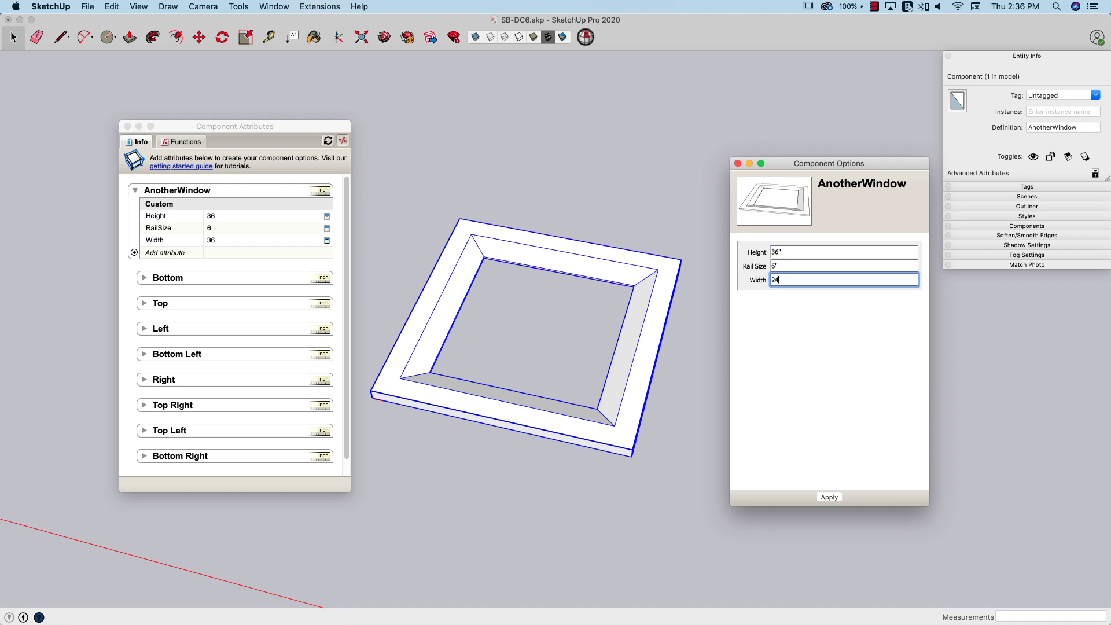
{"action": "key", "text": "Return"}
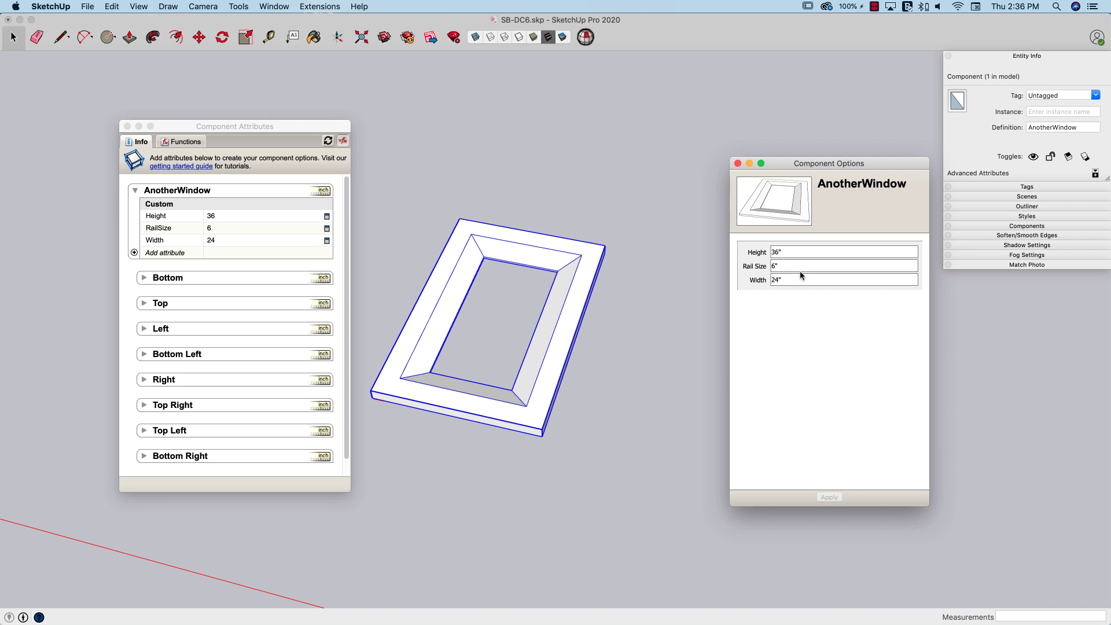
Set the window's Rail Size to 4 inches and inspect the resized frame.
{"action": "left_click", "coordinate": [760, 266]}
{"action": "type", "text": "4"}
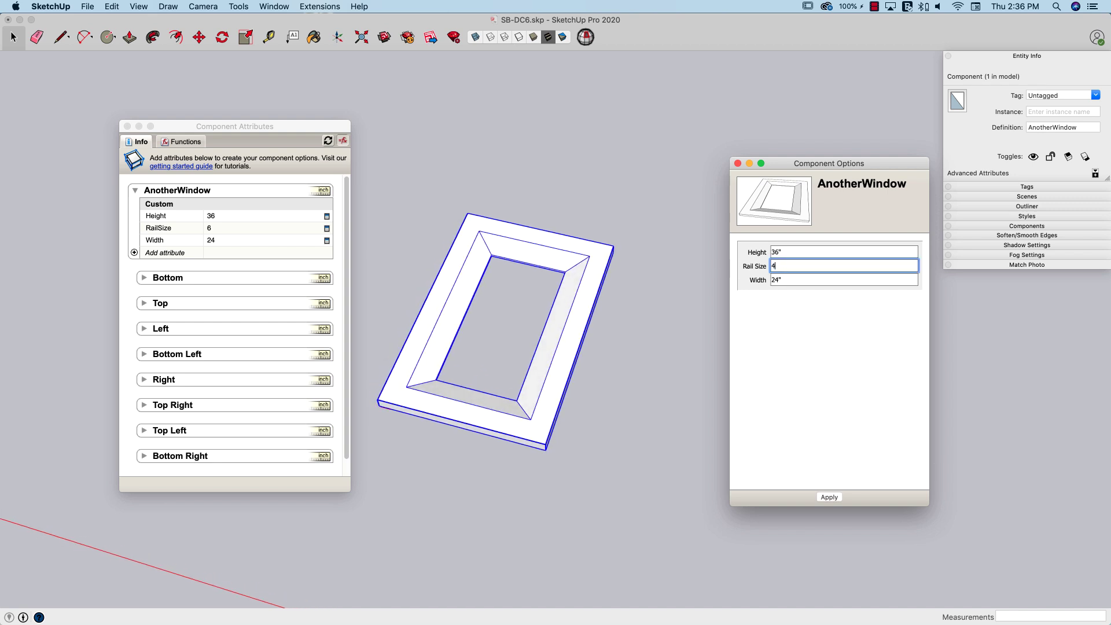
{"action": "key", "text": "Return"}
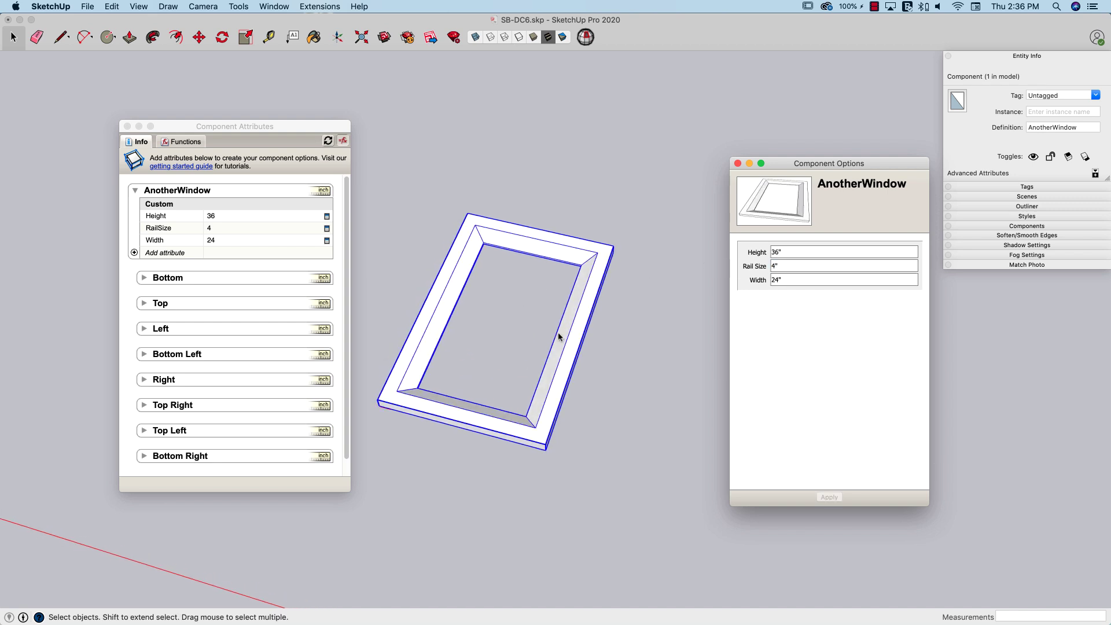
{"action": "middle_click_drag", "start_coordinate": [559, 336], "coordinate": [456, 357]}
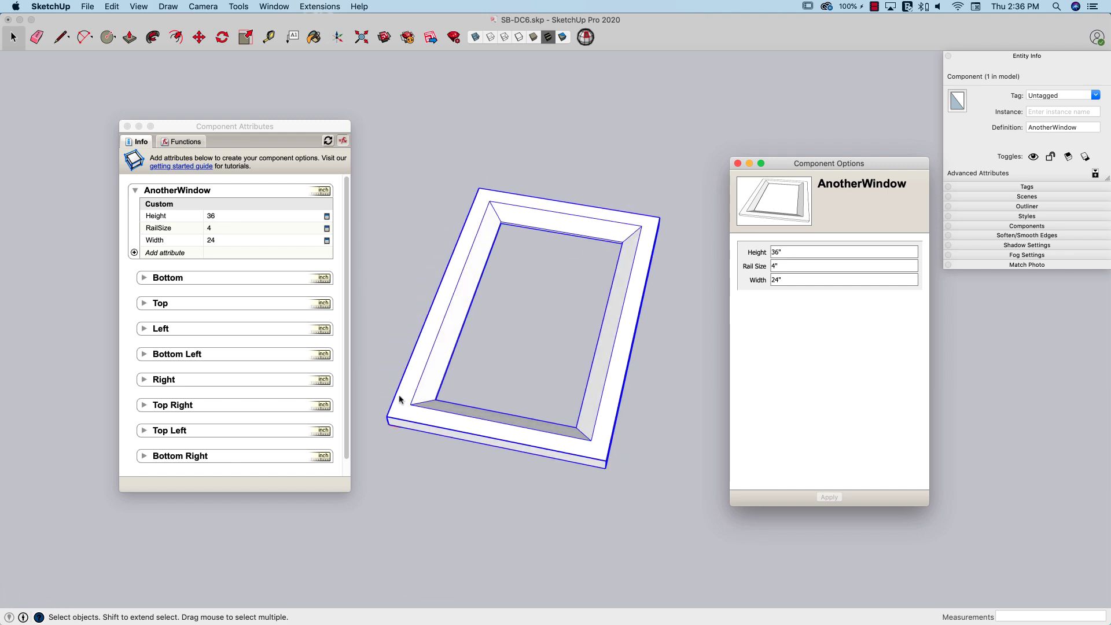